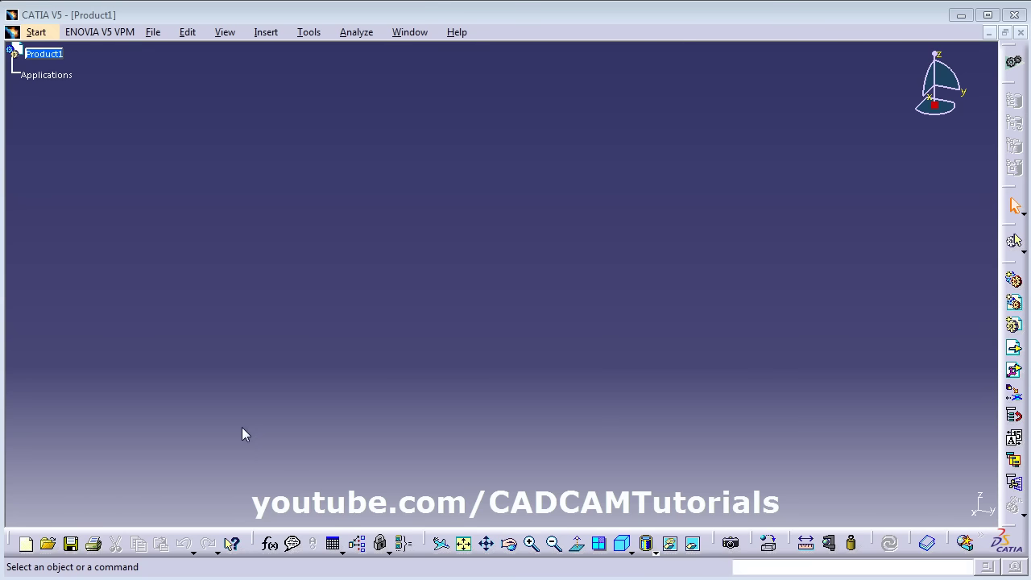
Open the Plate part file and set its display to the isometric view
left_click(48, 546)
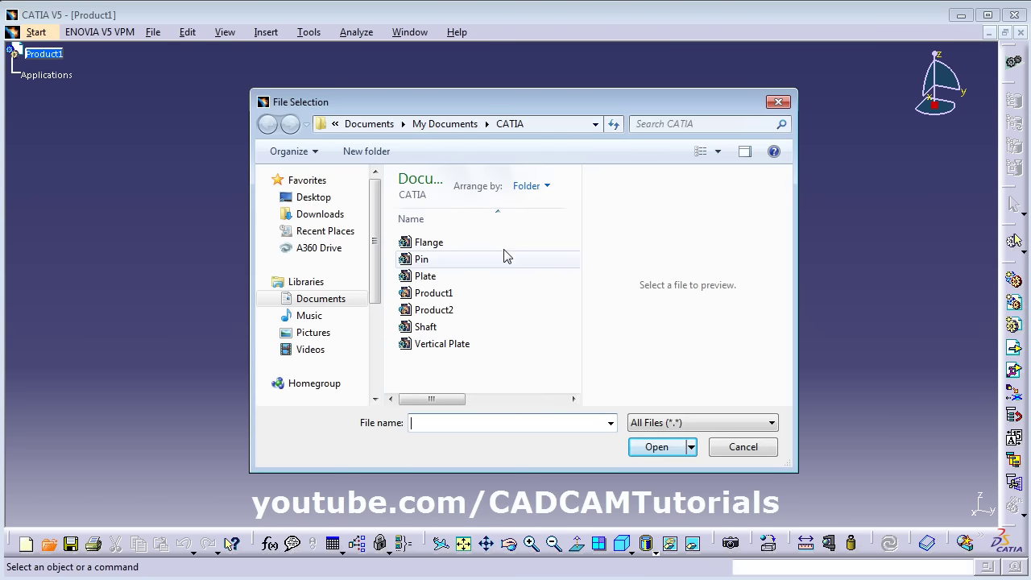
left_click(443, 276)
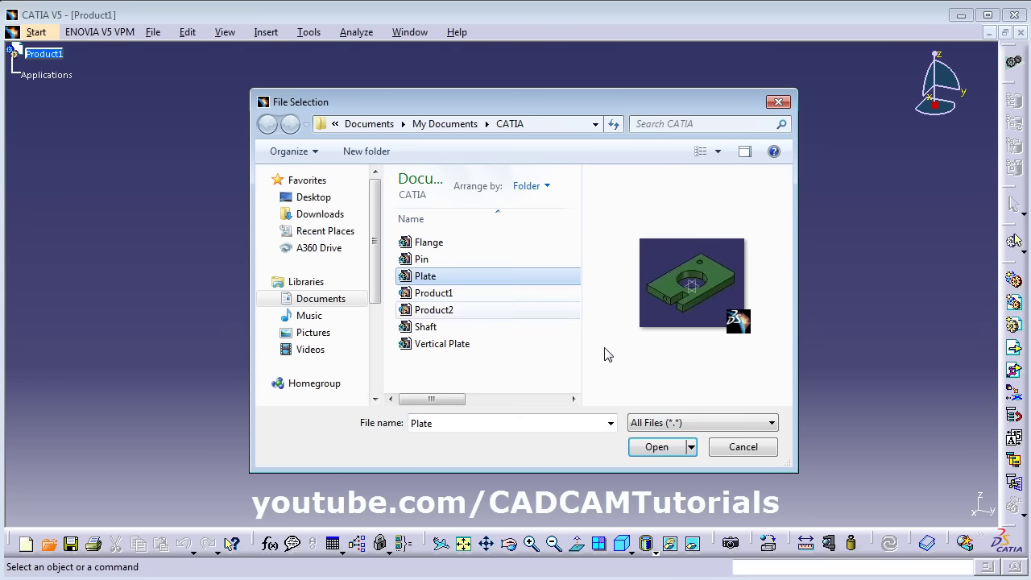
left_click(657, 446)
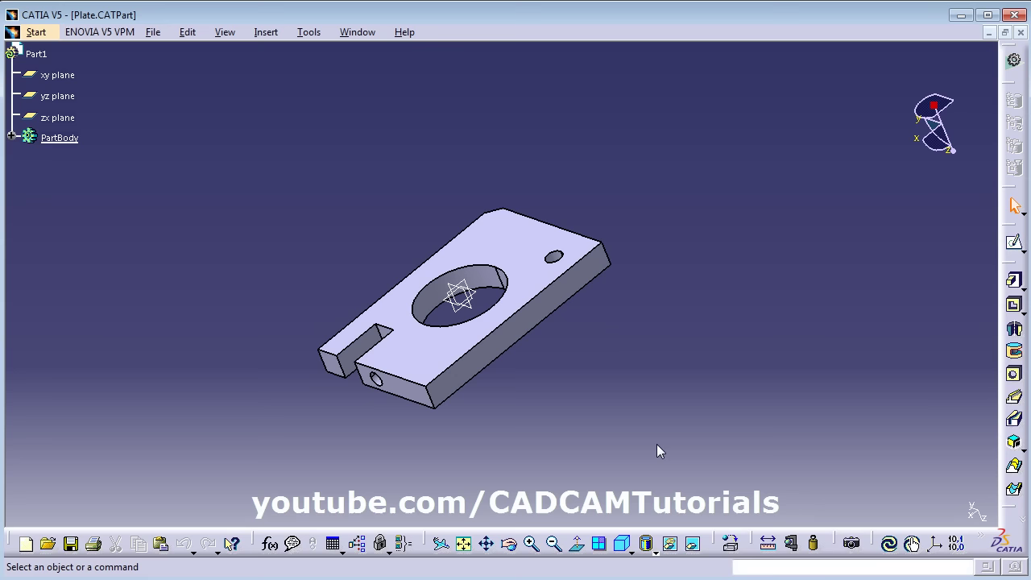
left_click(621, 544)
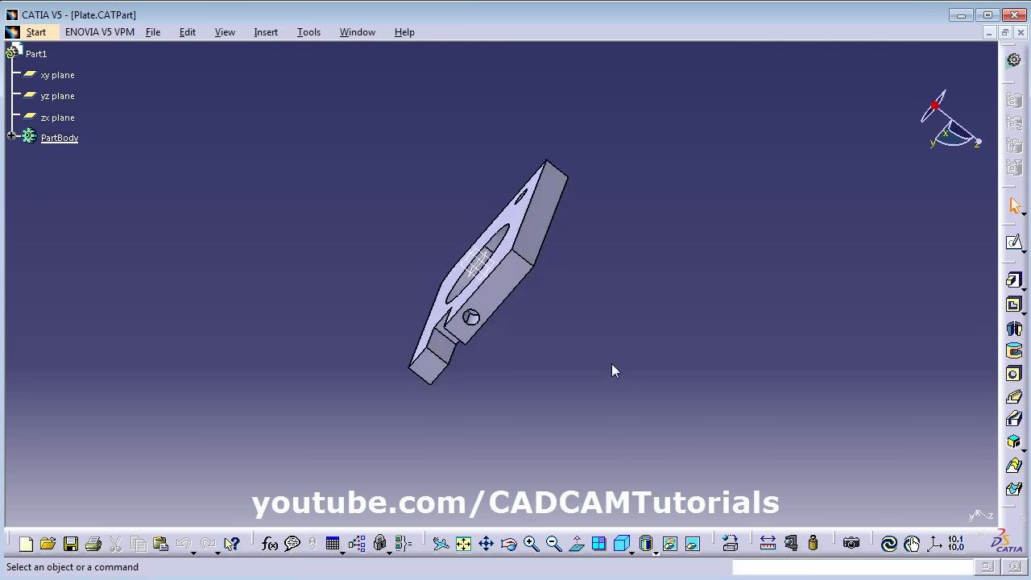
Start a new drafting drawing of the plate using the Front, Top and Left automatic layout
left_click(39, 32)
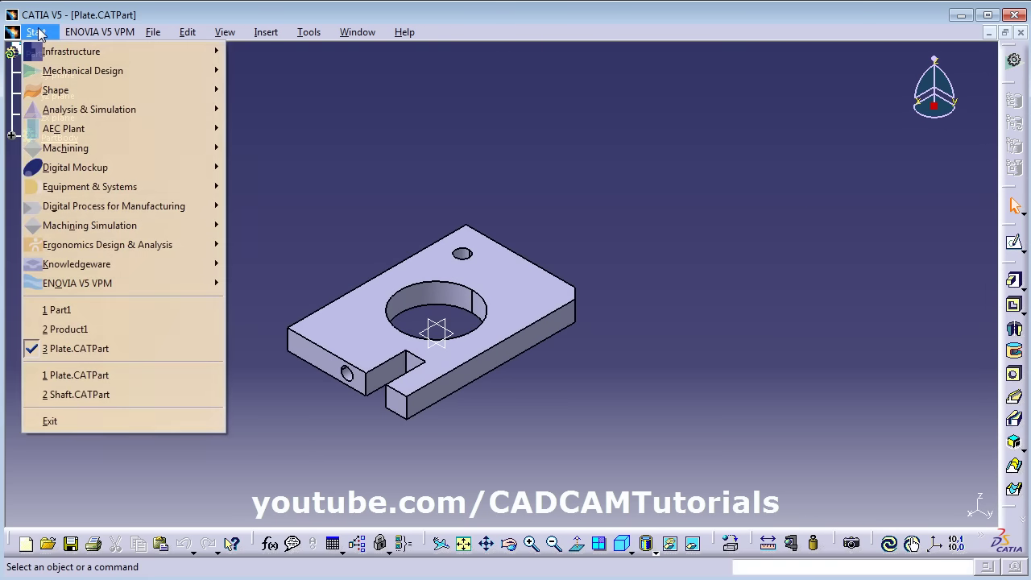
mouse_move(77, 71)
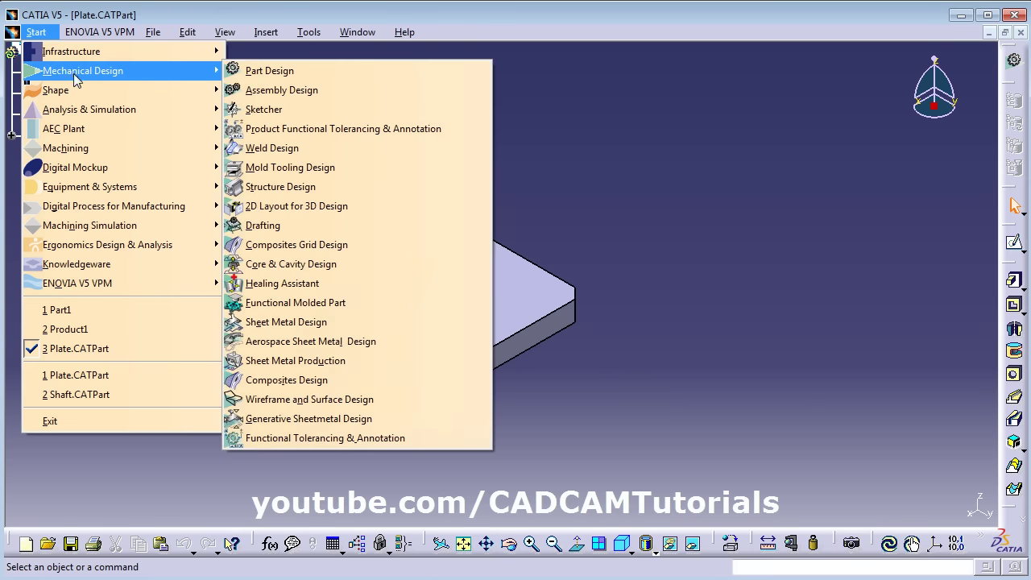
left_click(272, 228)
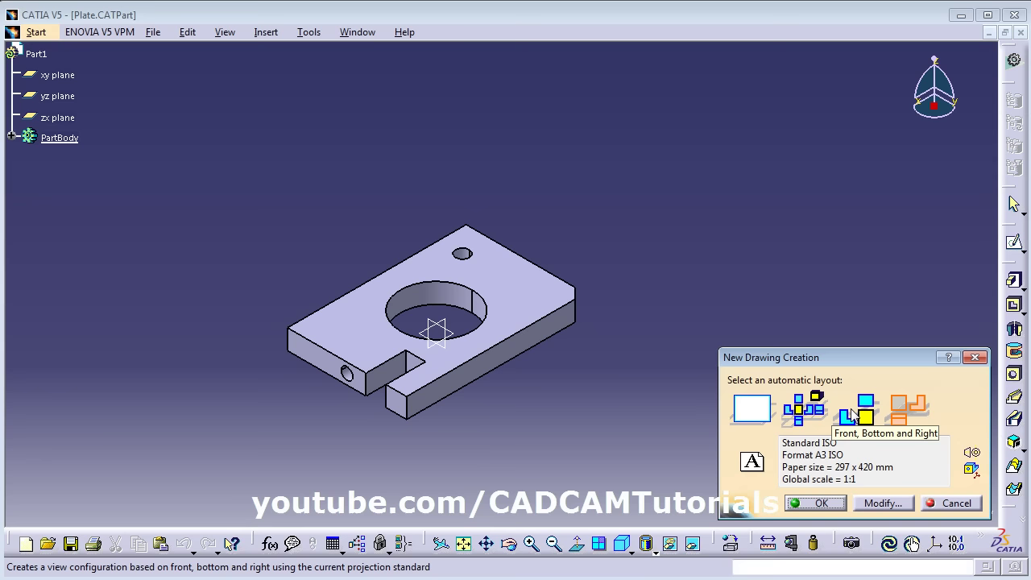
left_click(911, 412)
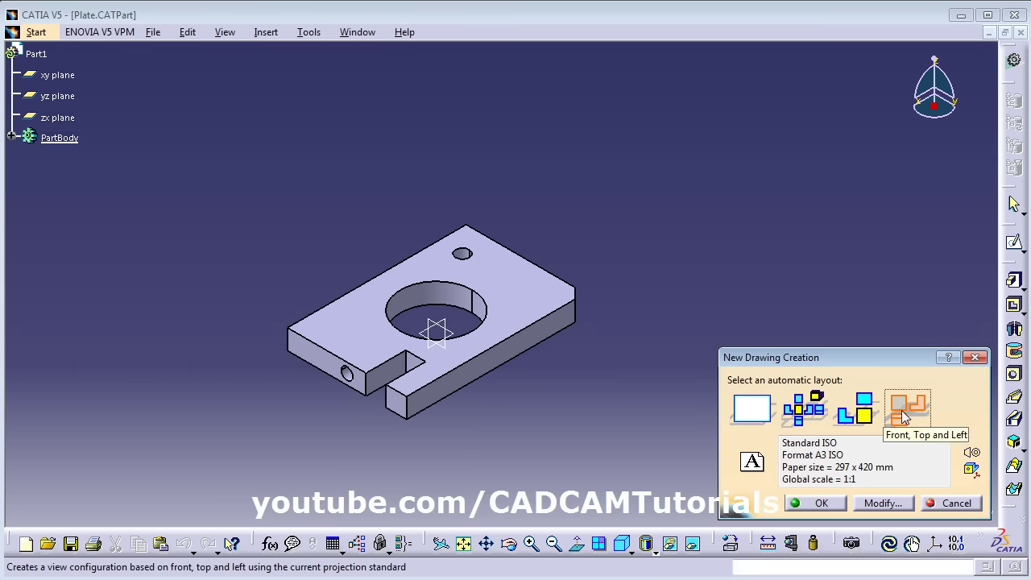
Set the drawing to the ISO standard with the A3 ISO sheet style and create the drawing
left_click(883, 504)
left_click(849, 342)
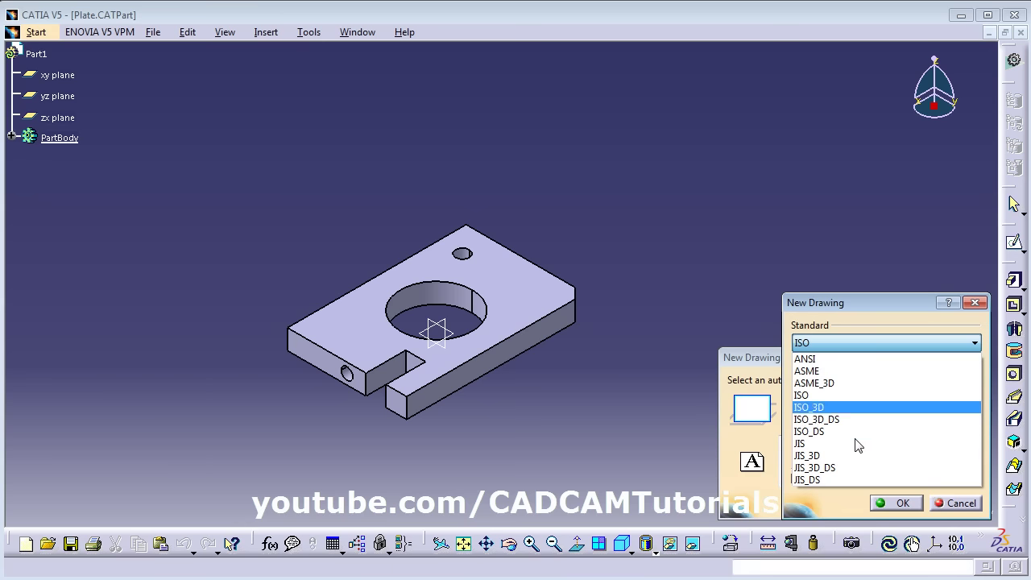
left_click(816, 396)
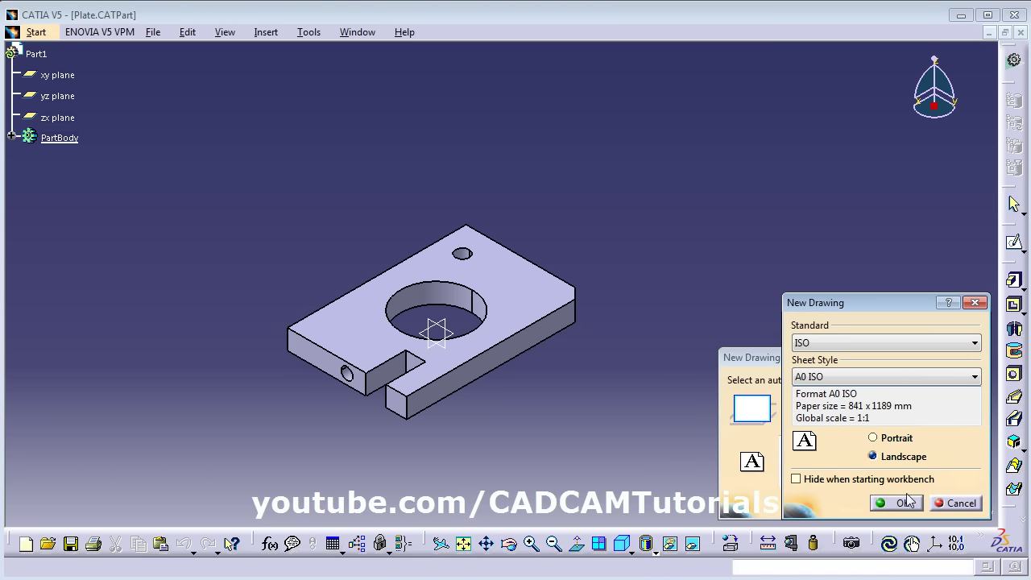
left_click(849, 376)
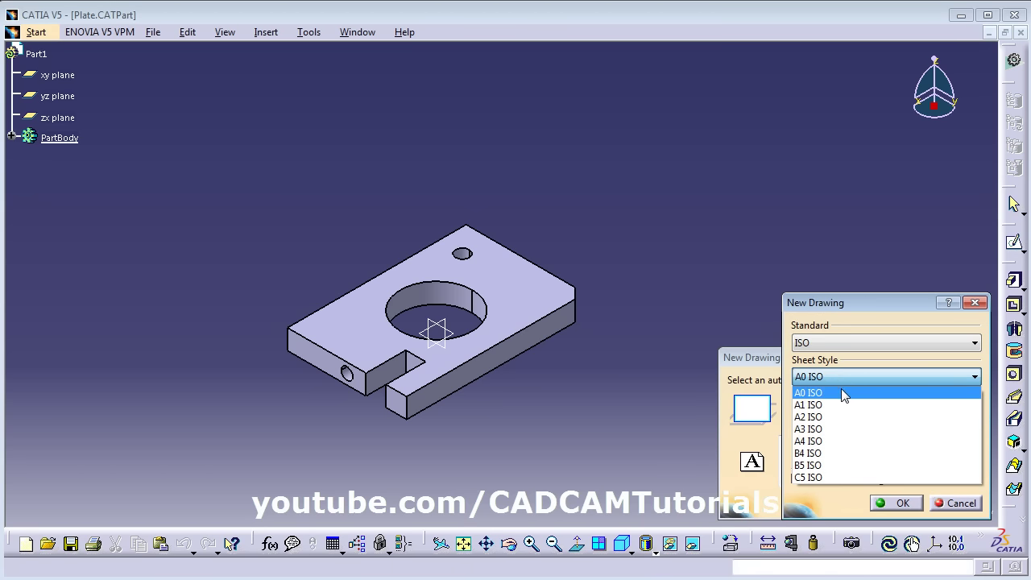
left_click(833, 429)
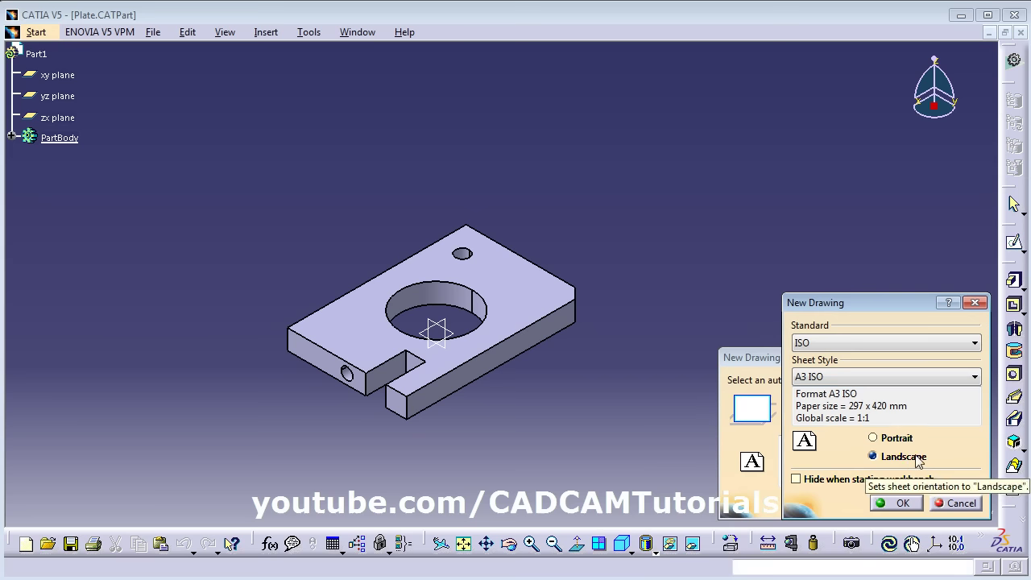
left_click(900, 503)
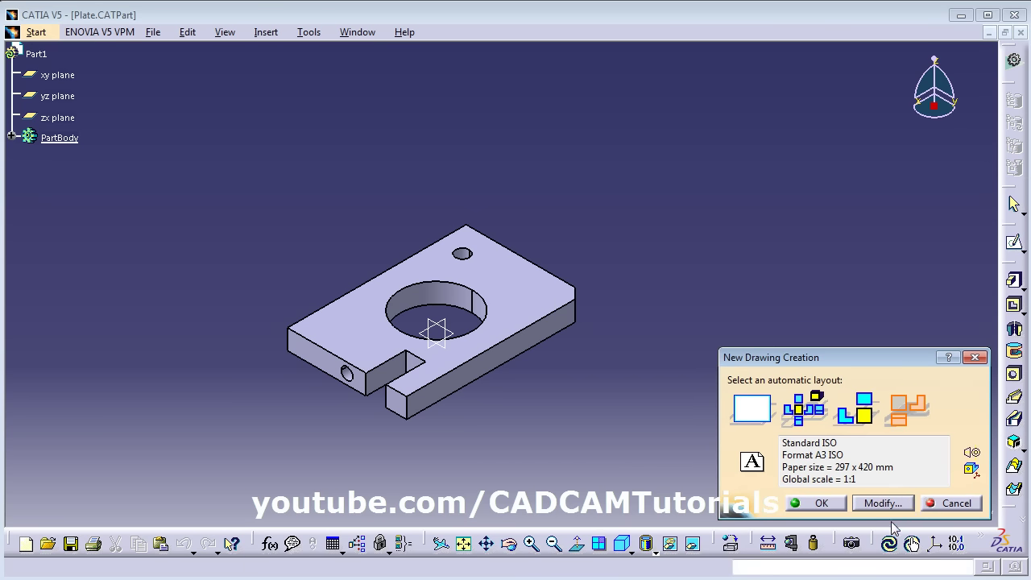
left_click(820, 504)
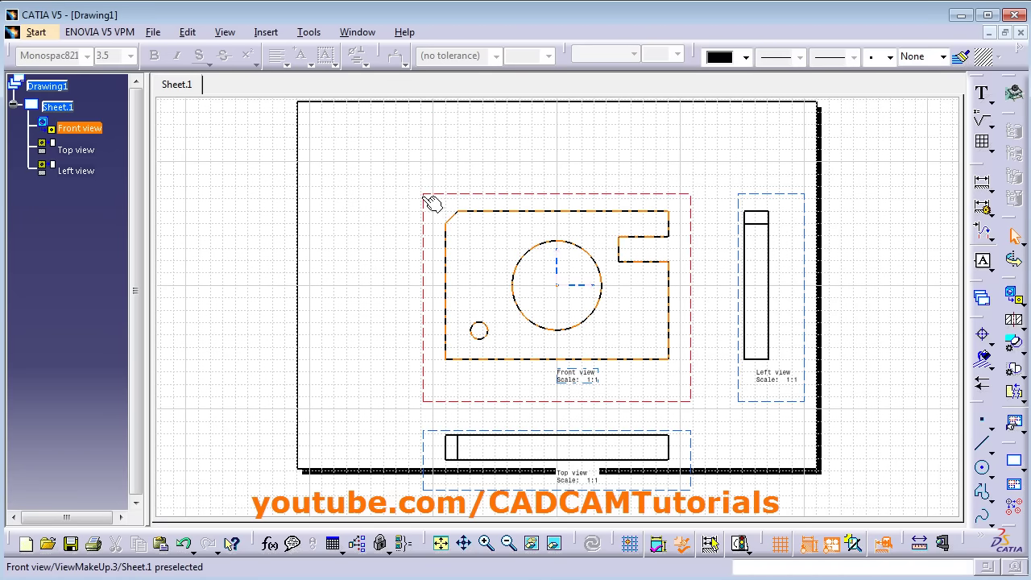
Move the front view to the sheet's upper-left corner and bring the left and top views closer to it
left_click_drag(433, 200, 319, 119)
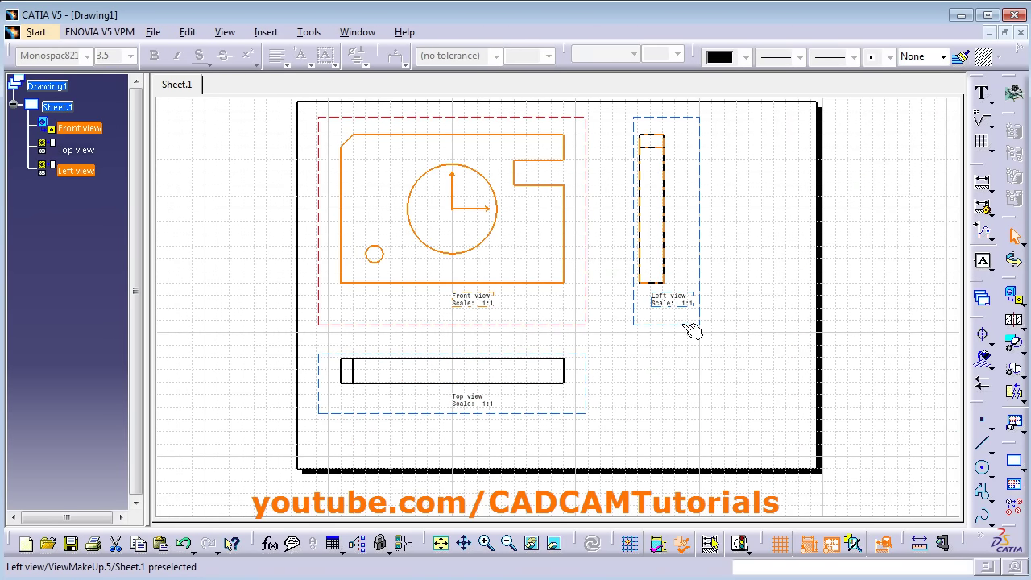
key("Escape")
left_click_drag(694, 331, 661, 334)
left_click(651, 408)
left_click_drag(591, 419, 587, 397)
middle_click_drag(663, 379, 613, 406)
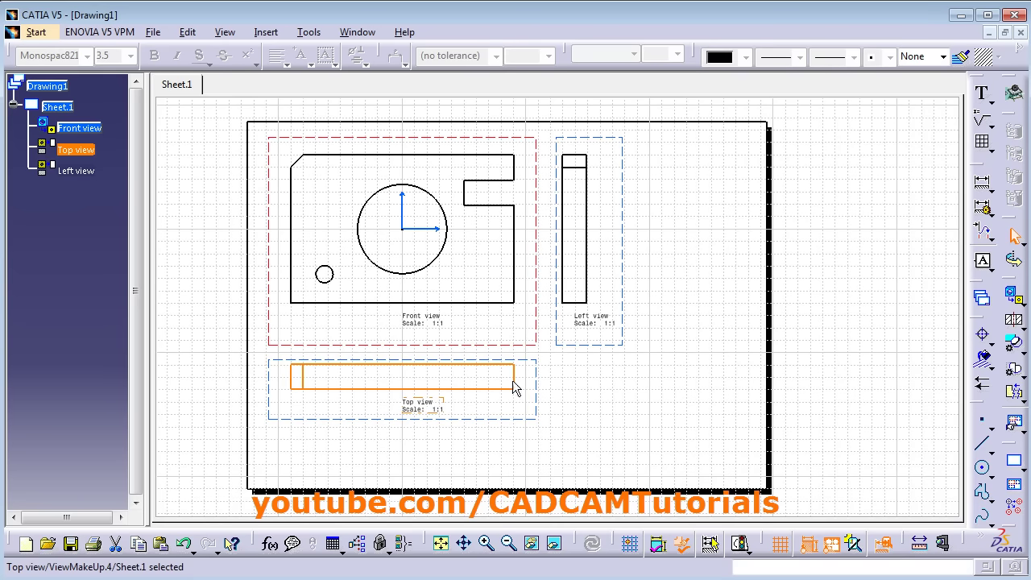
left_click_drag(601, 348, 547, 359)
left_click(395, 349)
Shift the front and top view labels sideways so they sit centred beneath their views
mouse_move(394, 338)
middle_mouse_down()
mouse_move(396, 309)
mouse_move(495, 322)
mouse_move(455, 337)
middle_mouse_up()
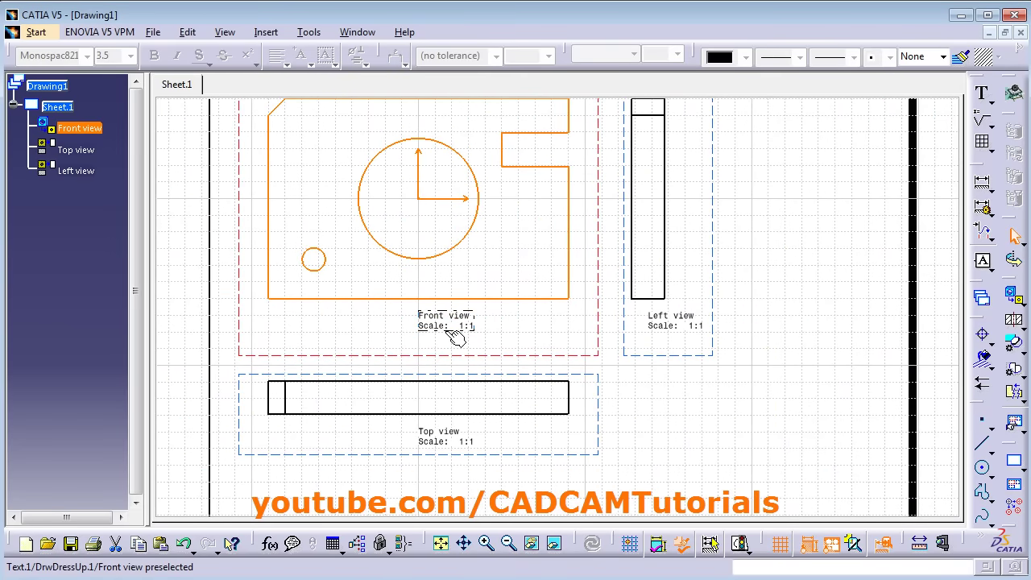
left_click(455, 337)
left_click_drag(455, 337, 421, 337)
left_click(439, 437)
left_click_drag(439, 437, 406, 440)
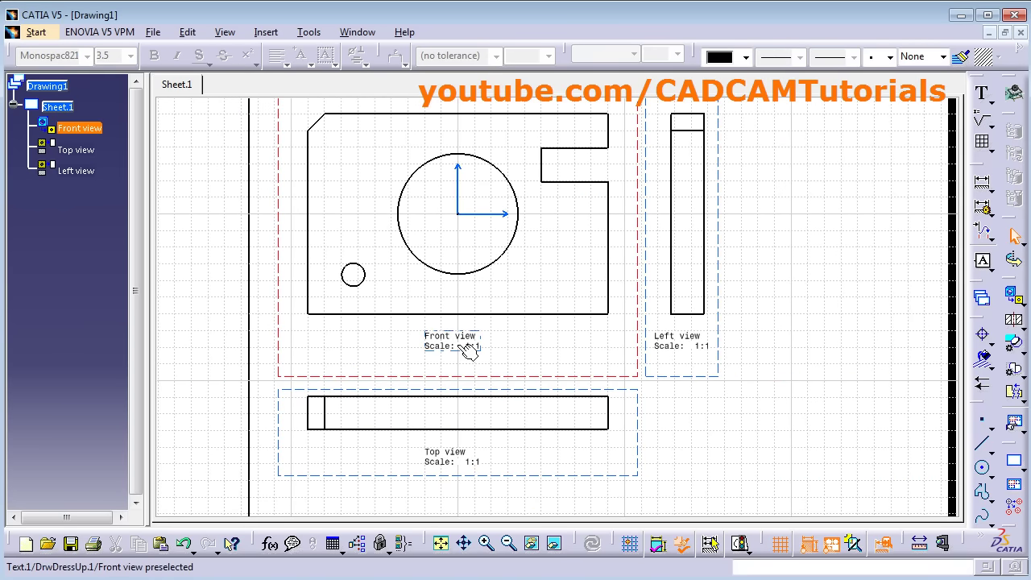
Edit the front view's label to remove the scale text, leaving only "Front view"
double_click(471, 344)
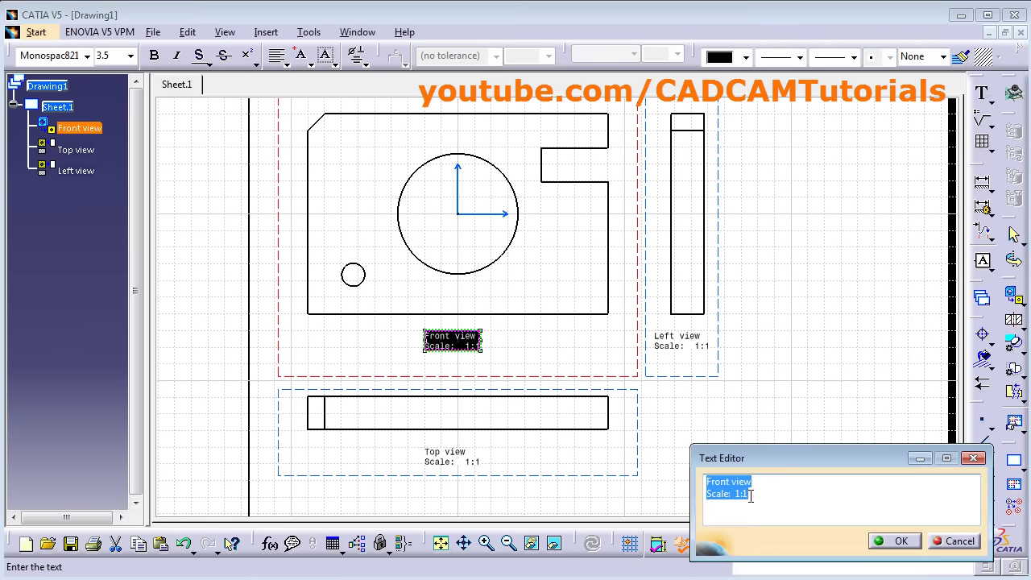
left_click(758, 494)
key("ctrl+shift+Left")
key("BackSpace")
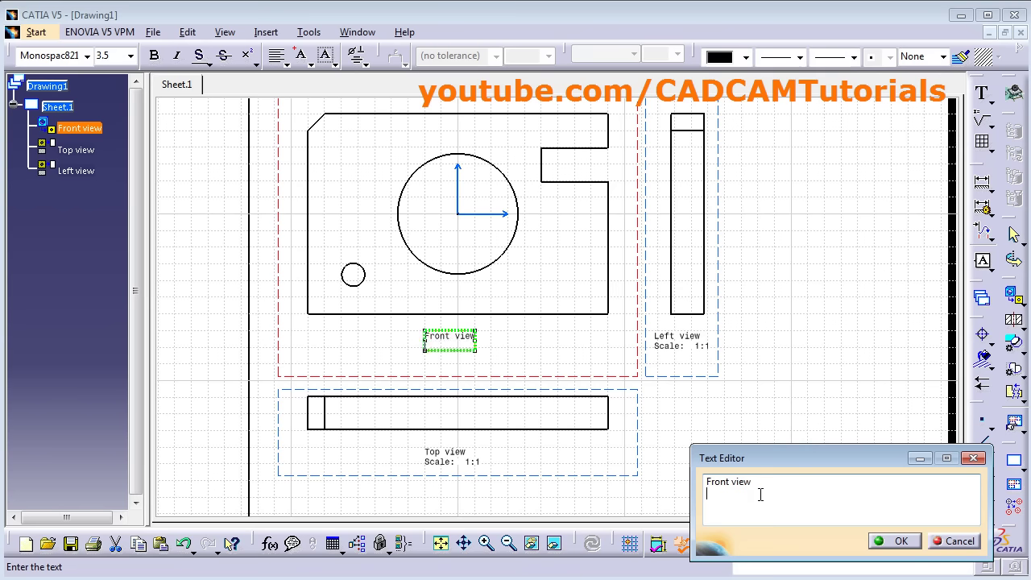
Format the whole front view label as Arial (TrueType), size 5, bold and italic
key("ctrl+a")
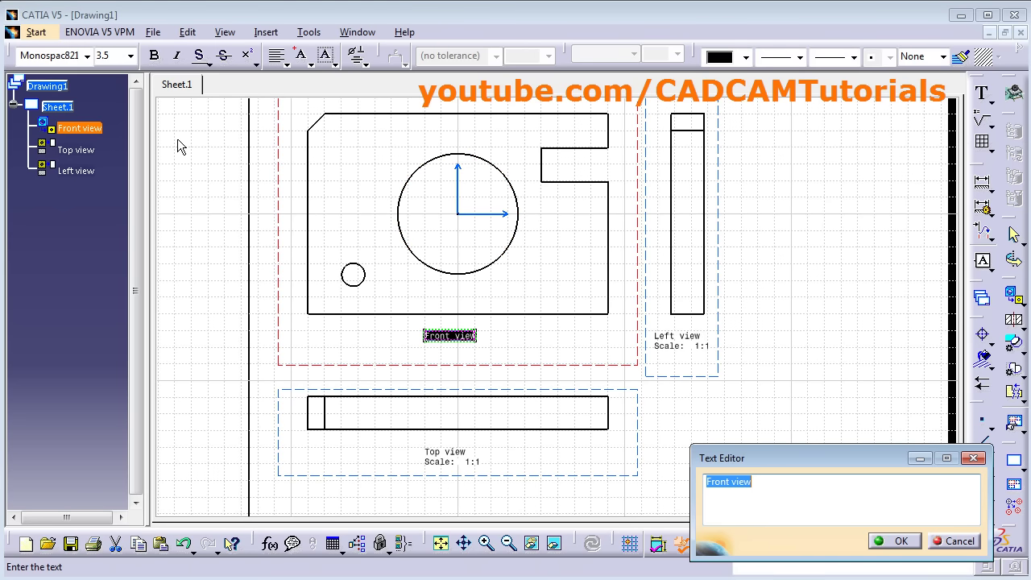
left_click(86, 55)
left_click_drag(153, 167, 159, 87)
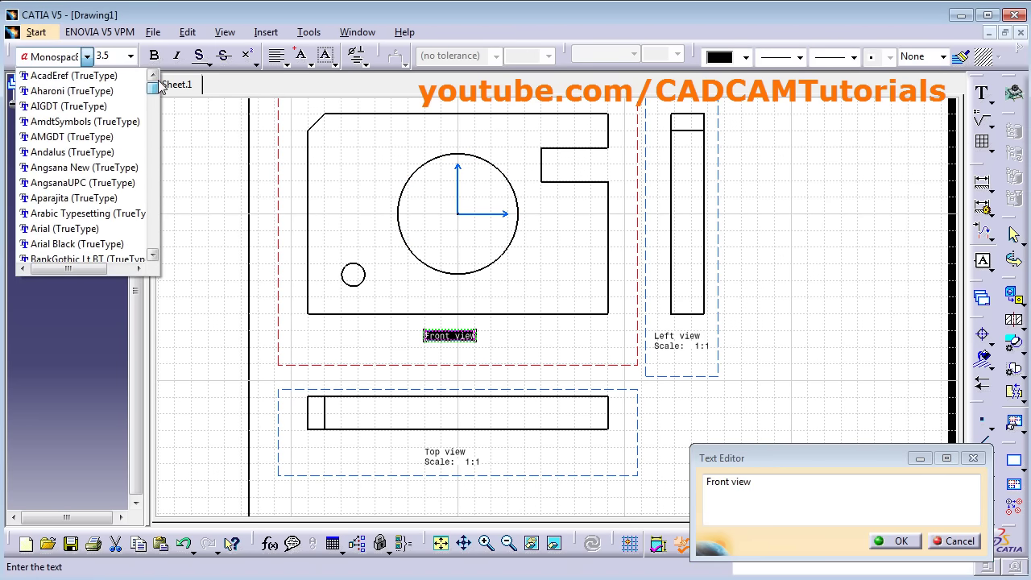
scroll(58, 143, "down", 2)
left_click(58, 137)
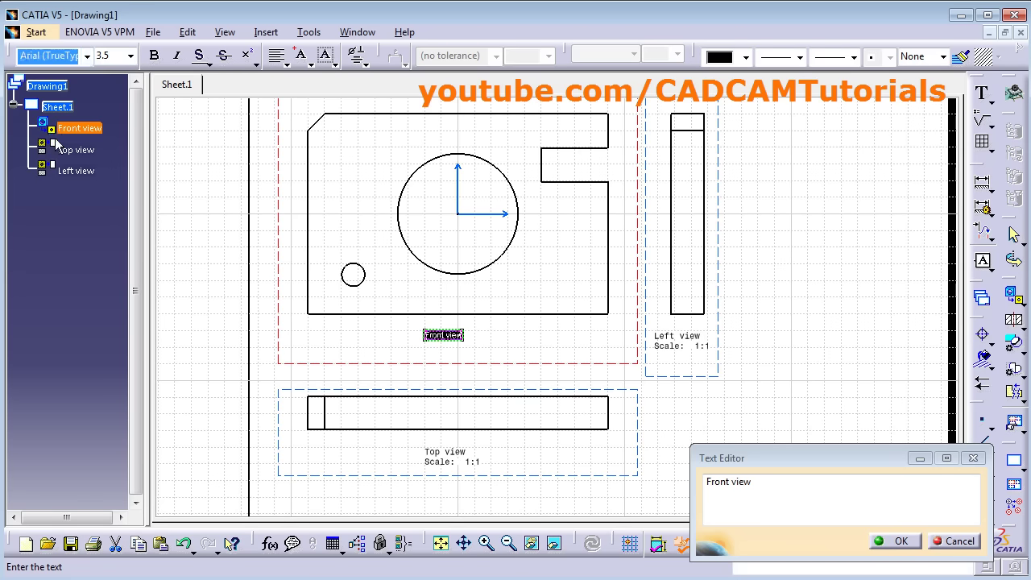
left_click(105, 56)
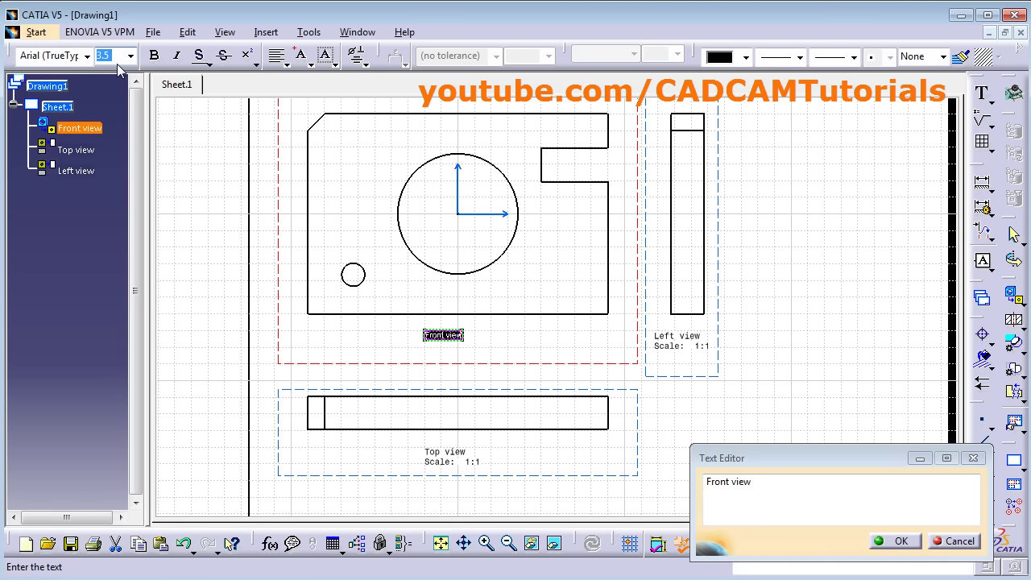
type("5")
key("Return")
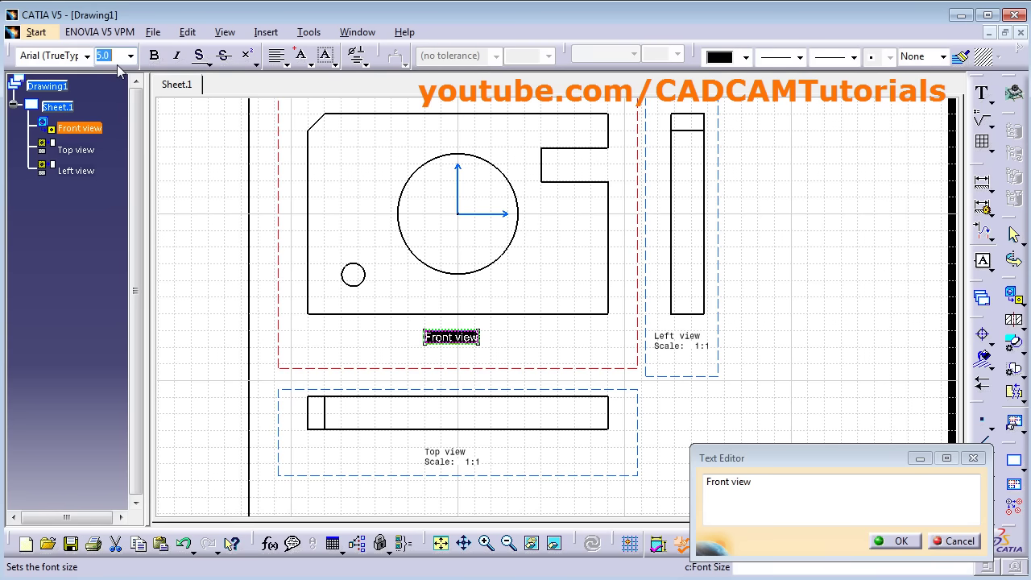
left_click(178, 61)
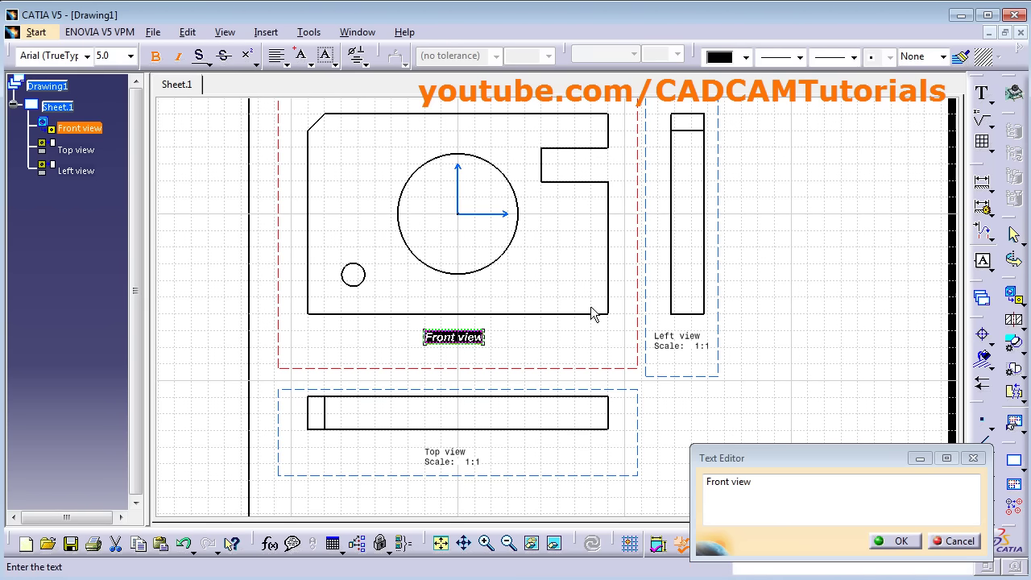
left_click(900, 541)
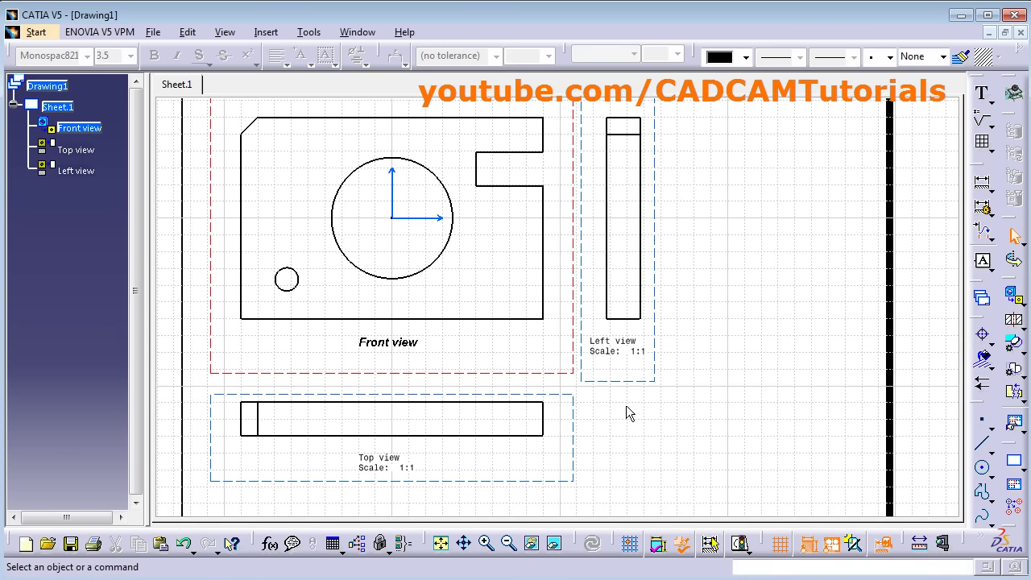
Format the top view and left view labels together as bold Arial (TrueType) at size 5
left_click(417, 466)
left_click(628, 351, "ctrl")
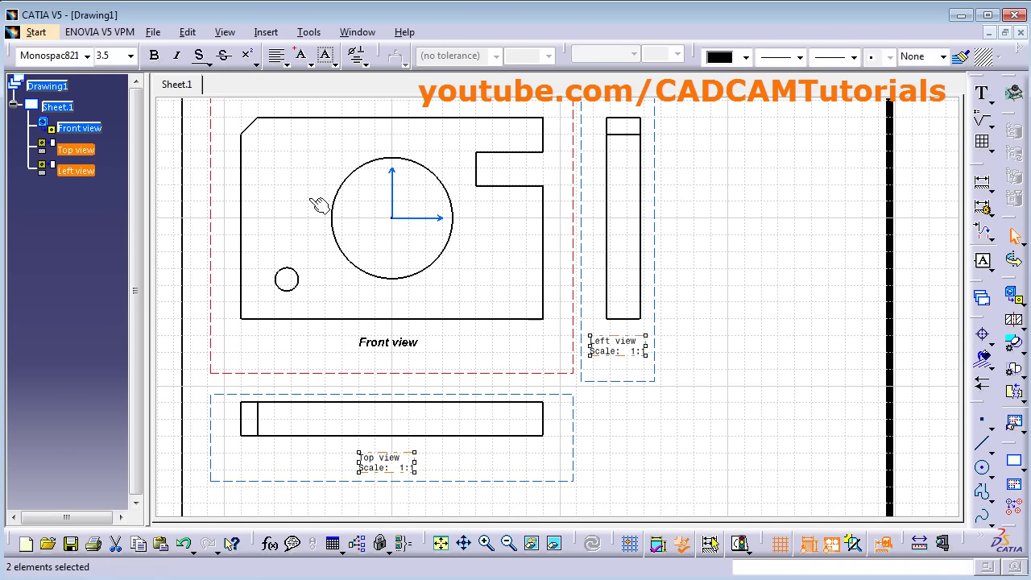
left_click(87, 55)
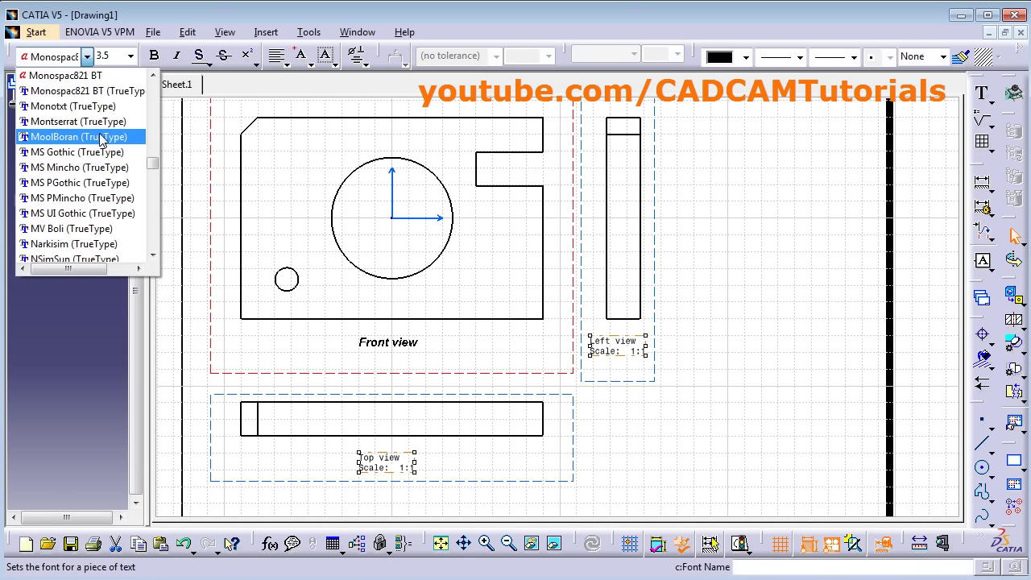
scroll(96, 133, "up", 1)
scroll(96, 132, "up", 2)
left_click_drag(153, 161, 155, 77)
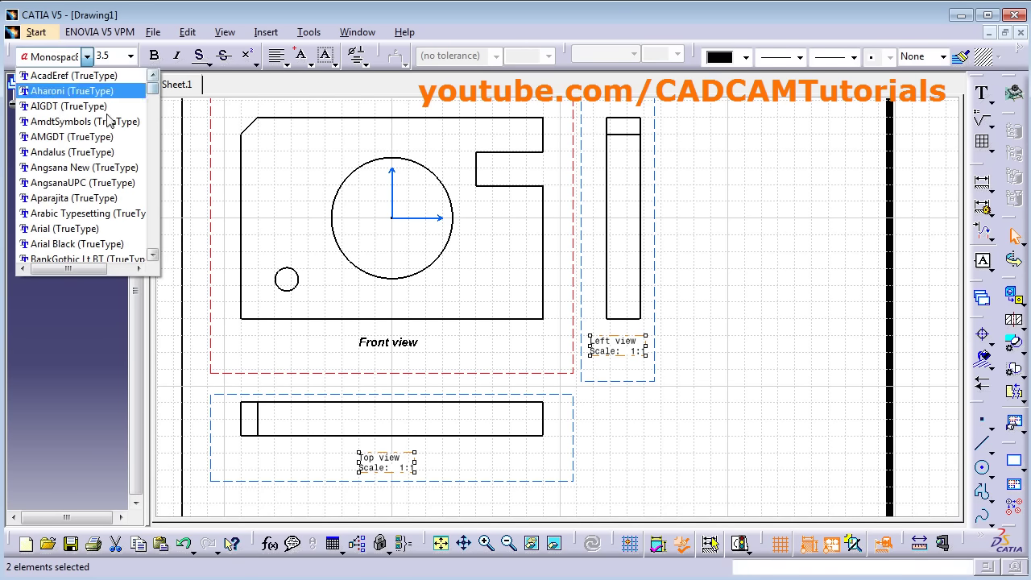
left_click(68, 230)
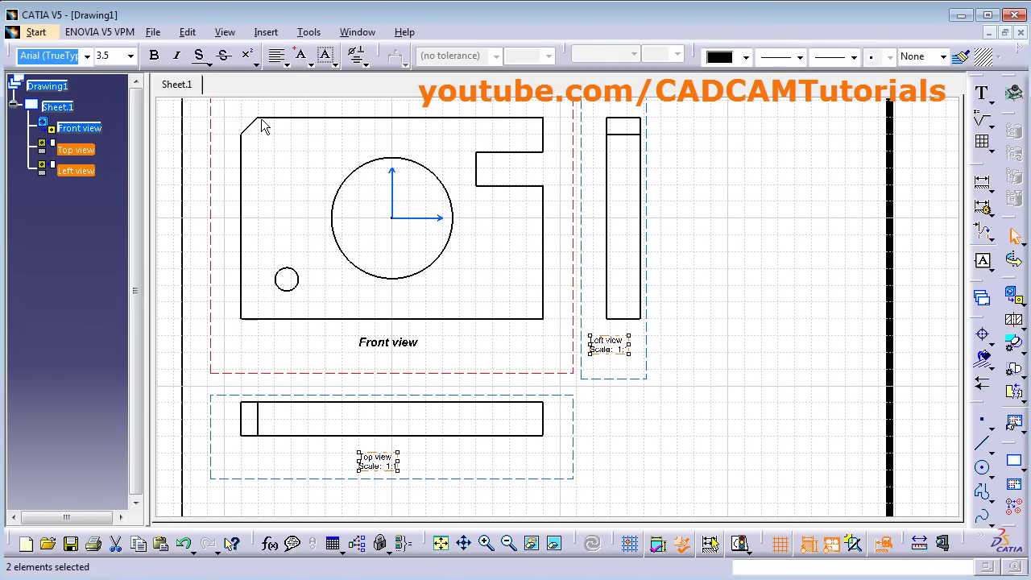
left_click(154, 55)
left_click(107, 55)
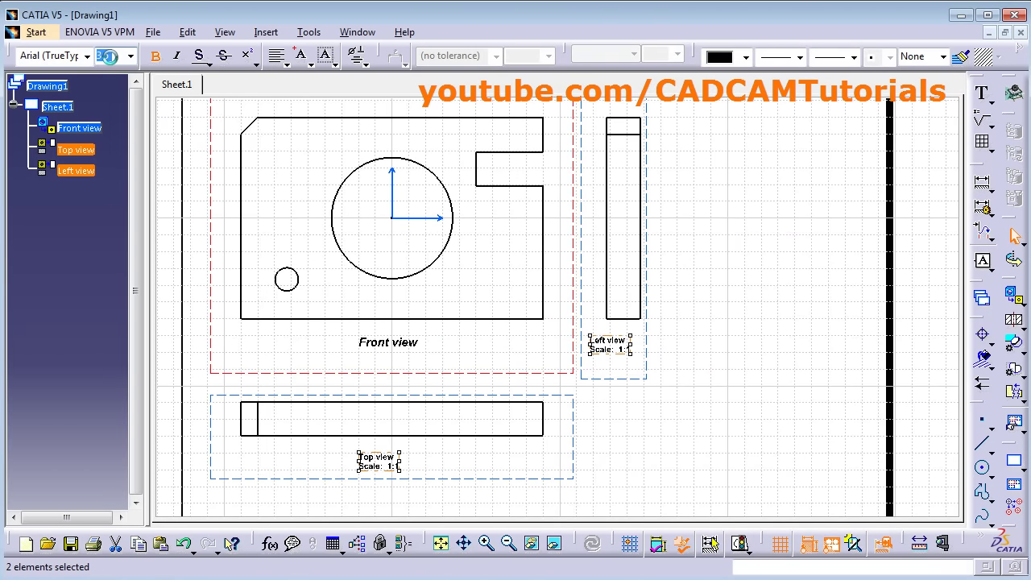
type("5")
key("Return")
left_click(542, 306)
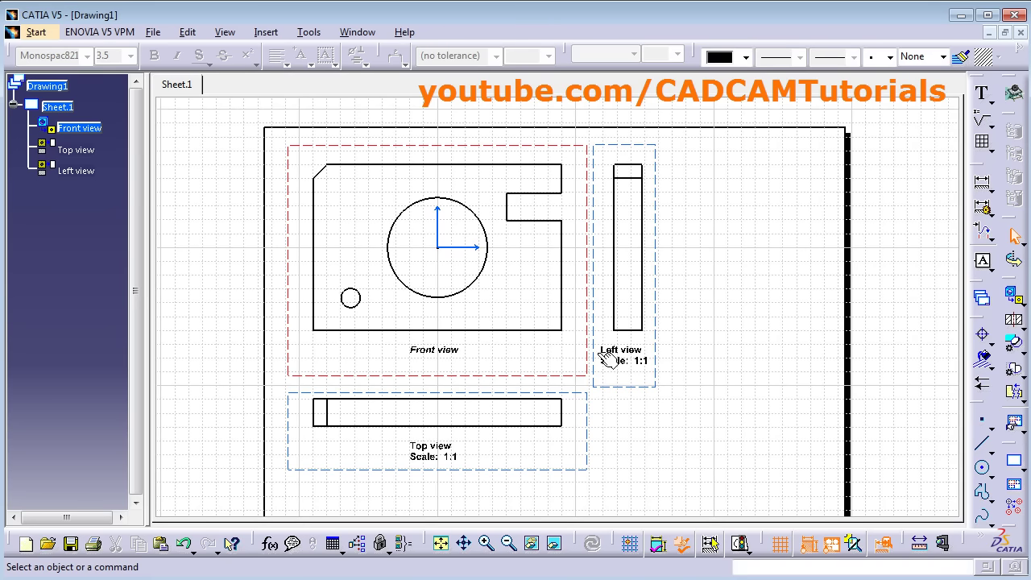
Turn on hidden lines, center lines, axes and threads for the front, top and left views together
left_click(598, 381)
left_click(644, 394, "ctrl")
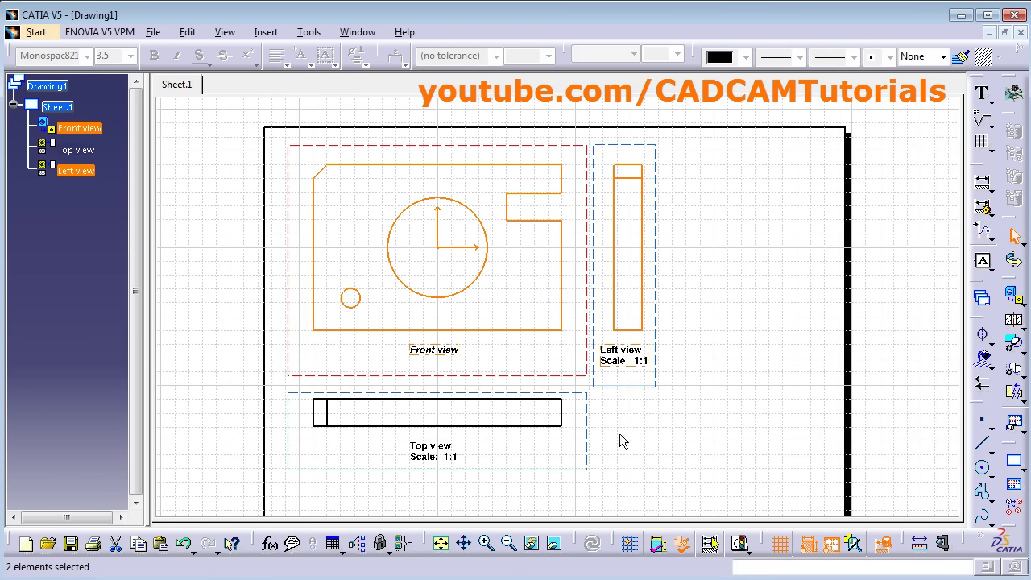
left_click(587, 437, "ctrl")
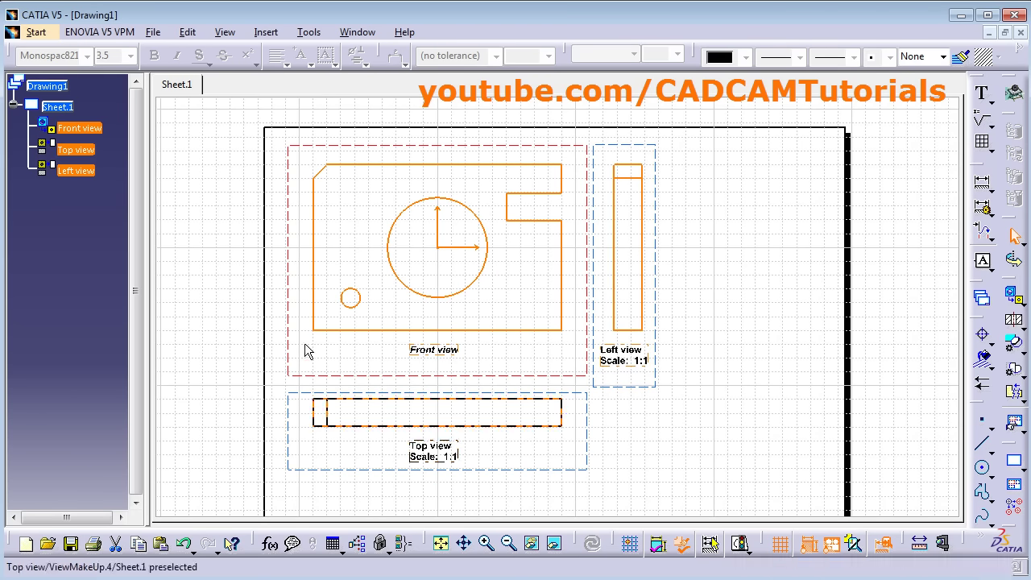
right_click(585, 377)
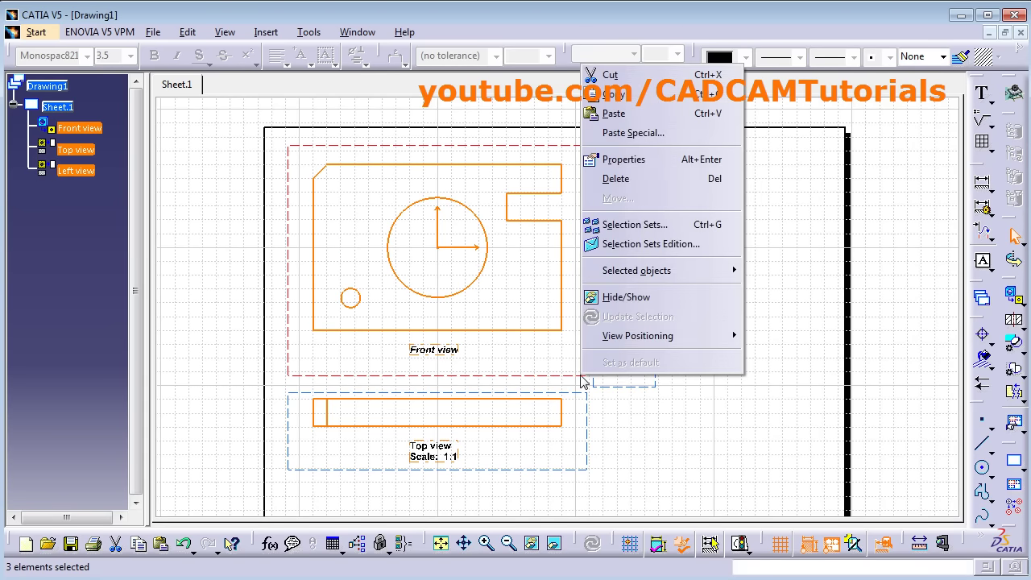
left_click(638, 161)
left_click_drag(775, 94, 501, 74)
left_click(366, 266)
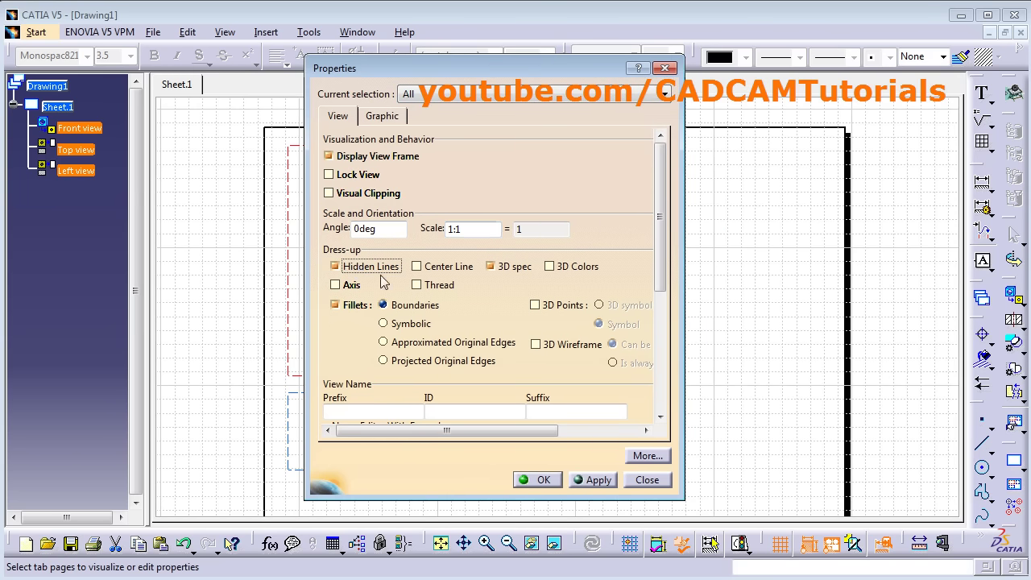
left_click(443, 270)
left_click(348, 288)
left_click(433, 290)
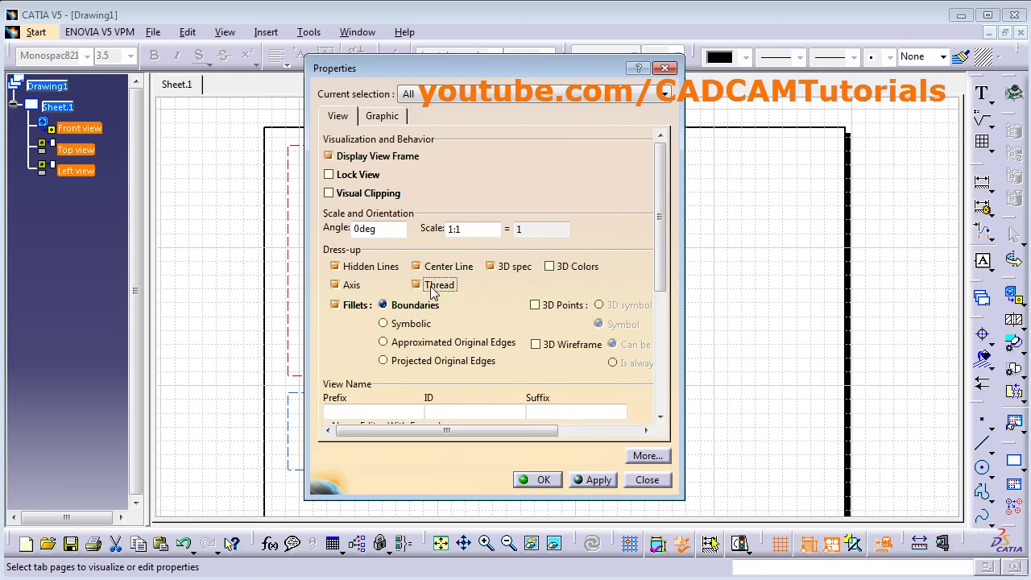
double_click(453, 229)
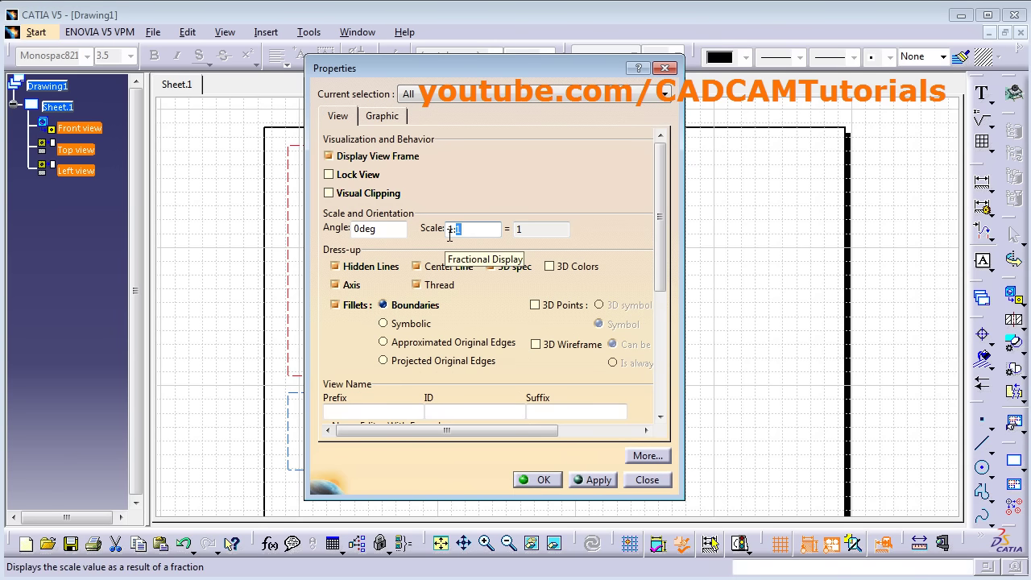
left_click(455, 229)
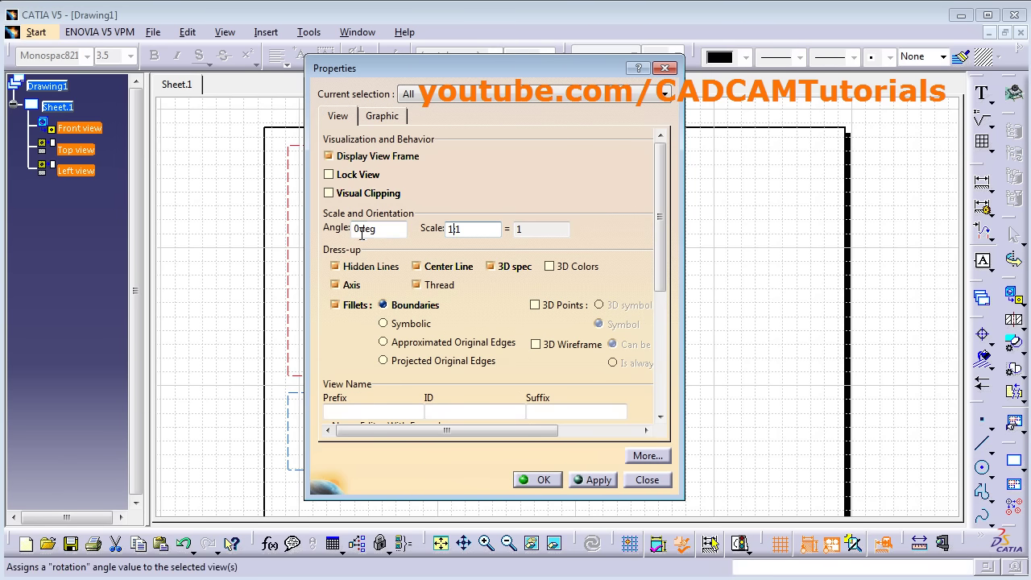
left_click(541, 479)
left_click(750, 337)
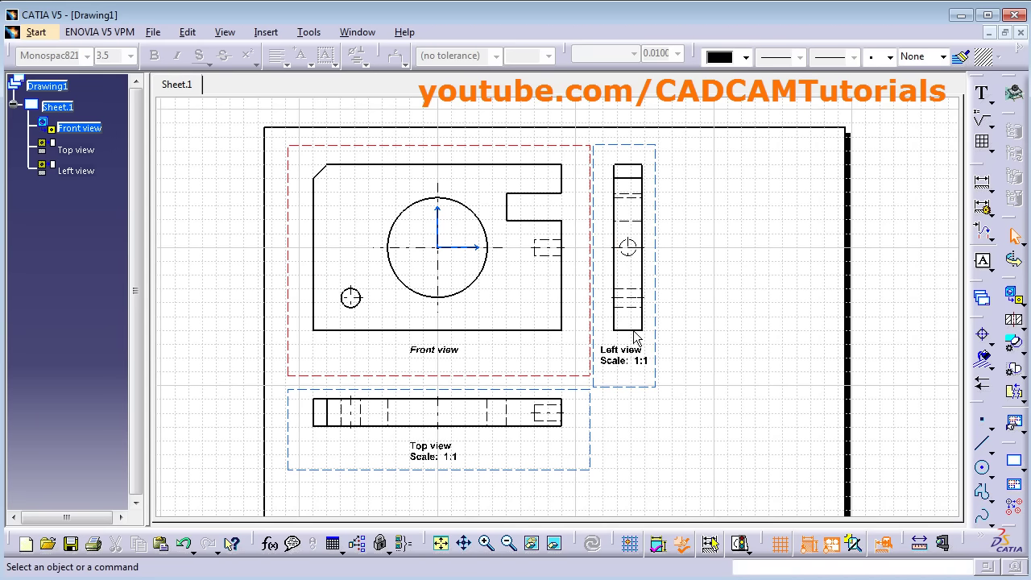
left_click(457, 375)
left_click(776, 323)
Generate dimensions for the views automatically from the part's 3D constraints, leaving all analysis options off
mouse_move(1006, 532)
left_mouse_down()
mouse_move(916, 348)
mouse_move(952, 87)
left_mouse_up()
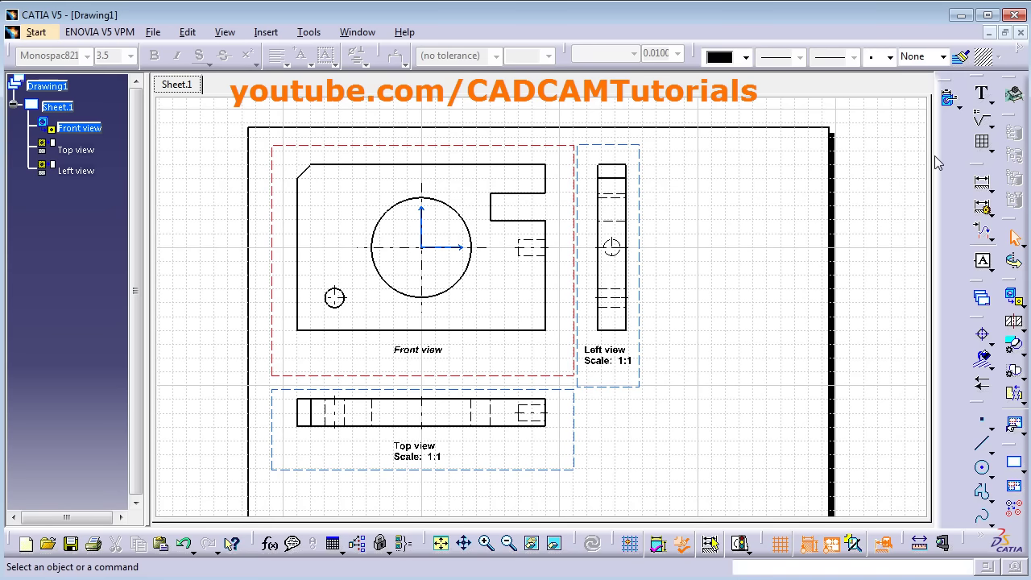
left_click(951, 102)
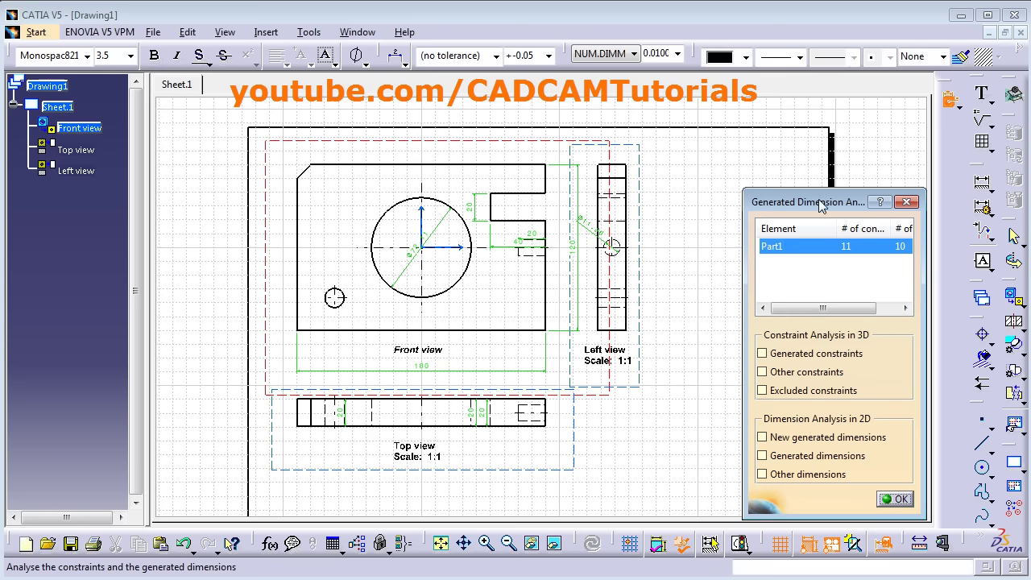
left_click_drag(773, 201, 698, 135)
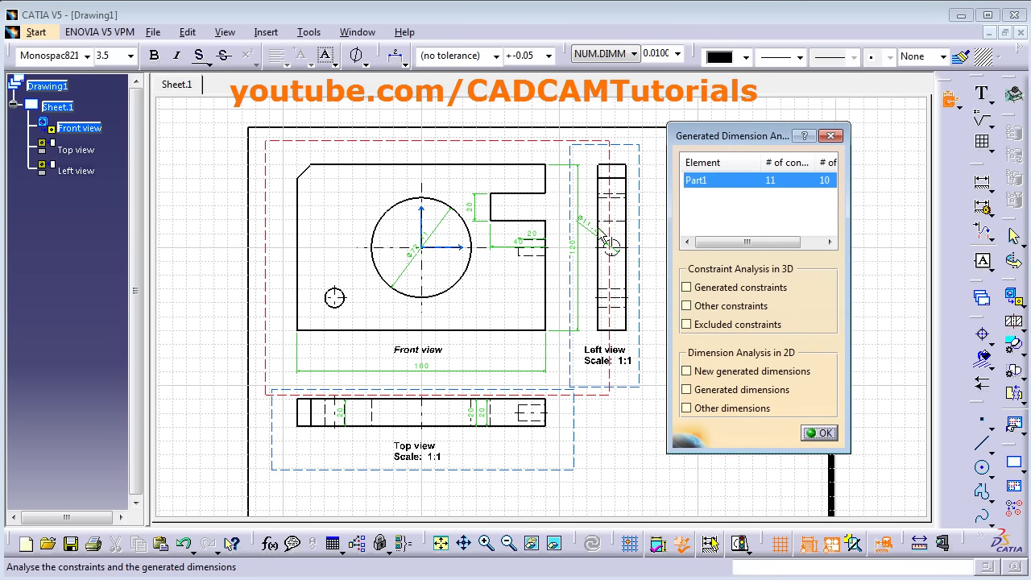
left_click(822, 434)
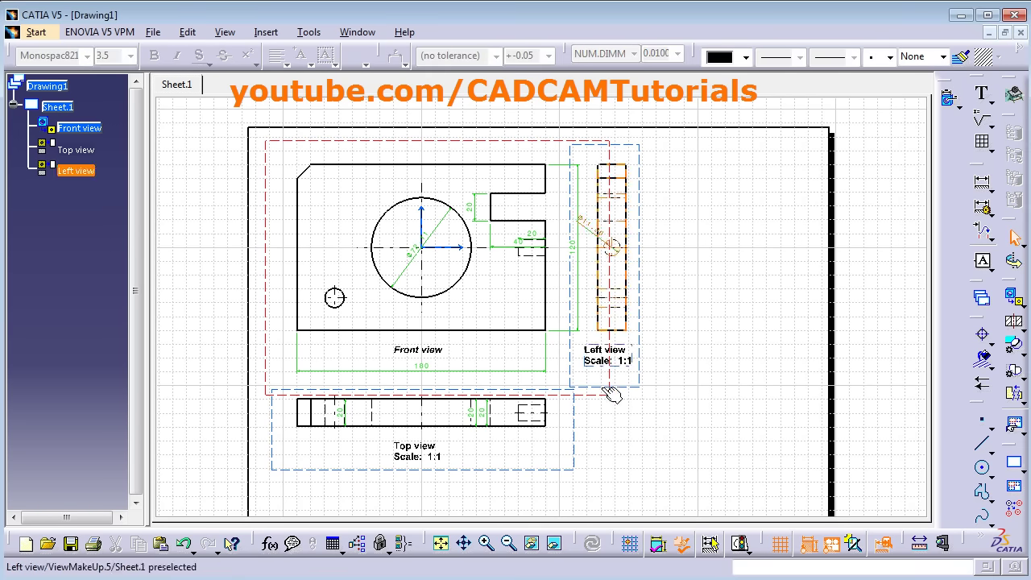
In the front view, move the notch height dimension nearer the notch, the 20 mm hole depth above its hole, and the 40 mm dimension inside the notch
scroll(438, 208, "up", 3)
middle_click_drag(438, 156, 534, 398)
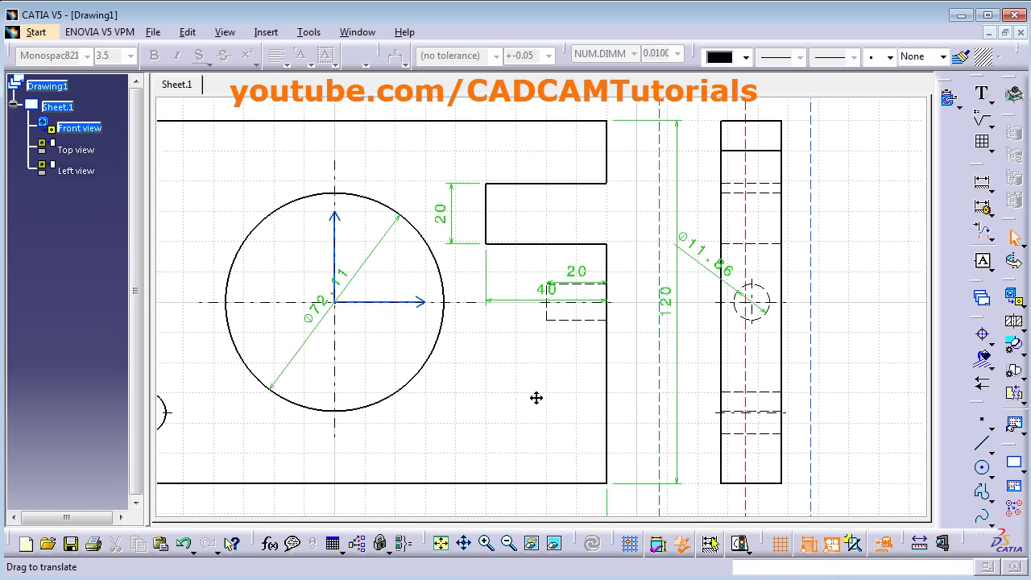
mouse_move(451, 224)
left_mouse_down()
mouse_move(478, 216)
mouse_move(468, 225)
left_mouse_up()
left_click(580, 277)
left_click_drag(580, 277, 579, 260)
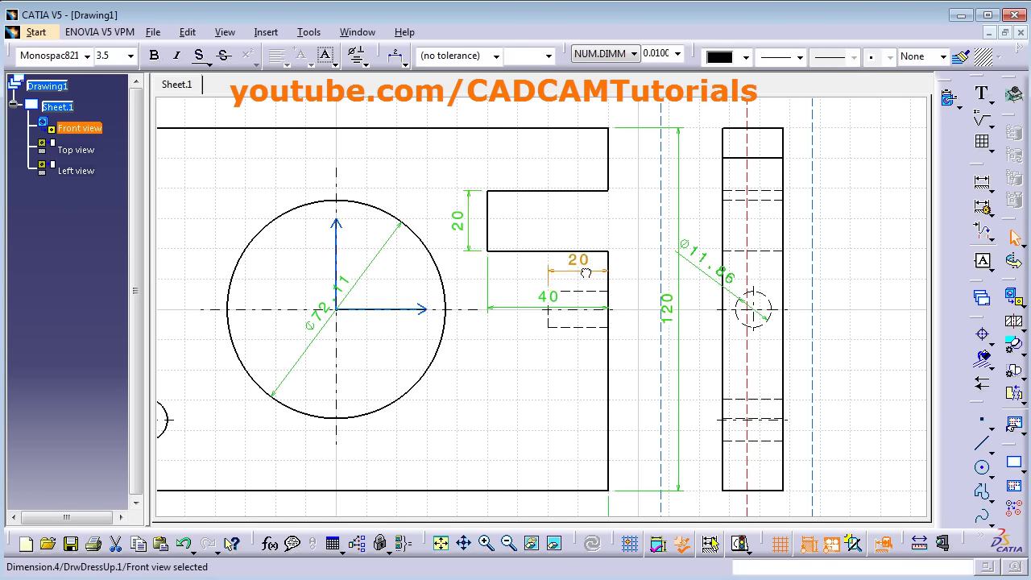
left_click_drag(548, 294, 547, 232)
Move the small hole's diameter dimension to the right of the left view and the large circle's diameter dimension above its circle
middle_click_drag(680, 334, 624, 366)
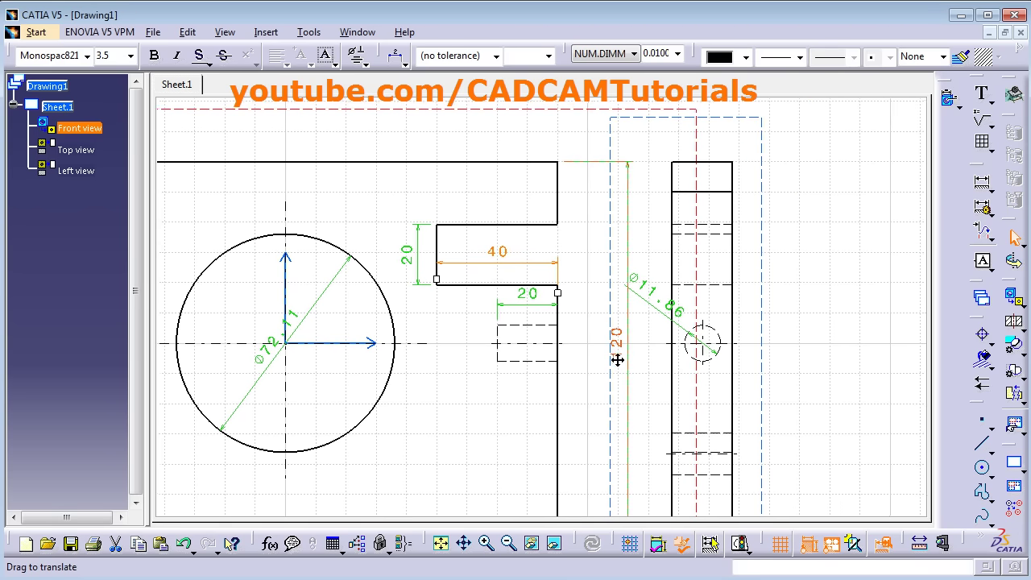
left_click(667, 285)
left_click_drag(668, 285, 775, 307)
left_click(285, 355)
left_click_drag(272, 346, 346, 209)
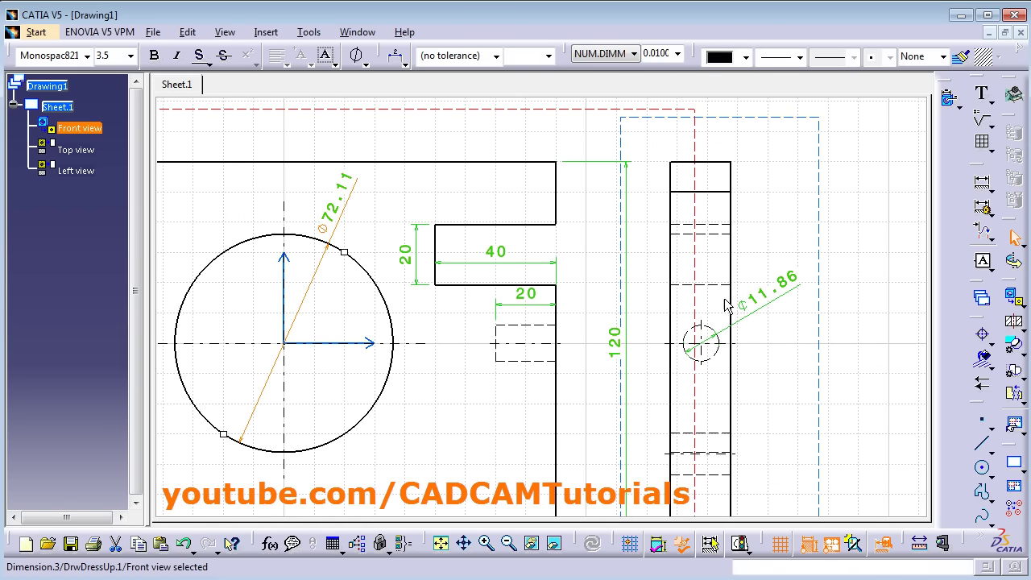
Set the dimension line representation of both diameter dimensions to Two Parts
left_click(780, 307)
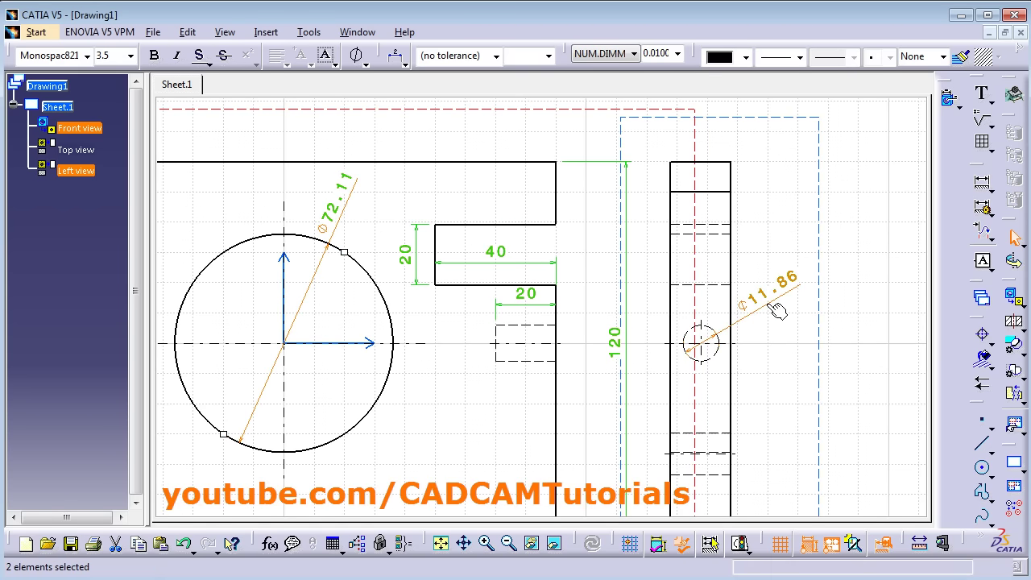
right_click(777, 303)
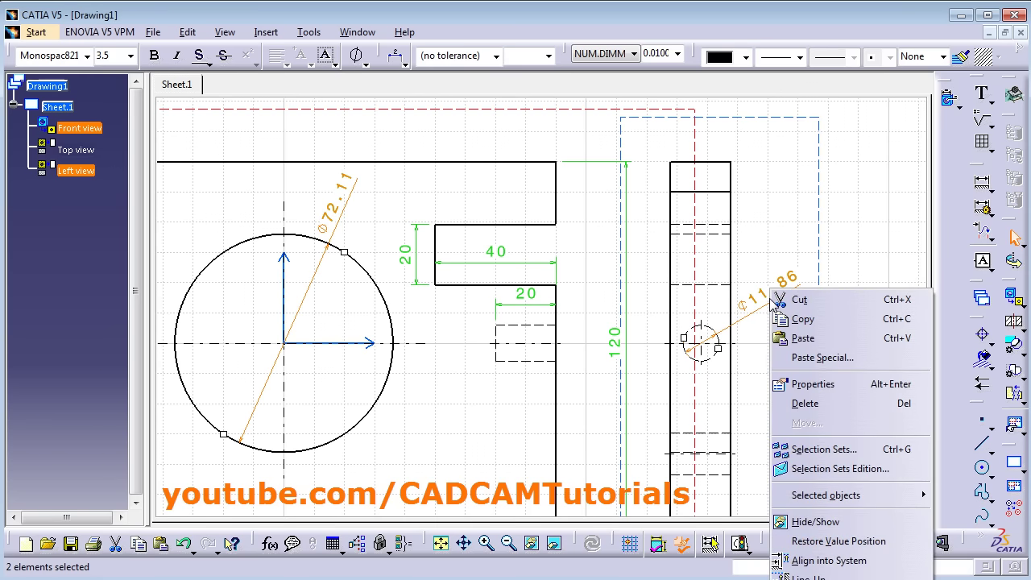
left_click(809, 384)
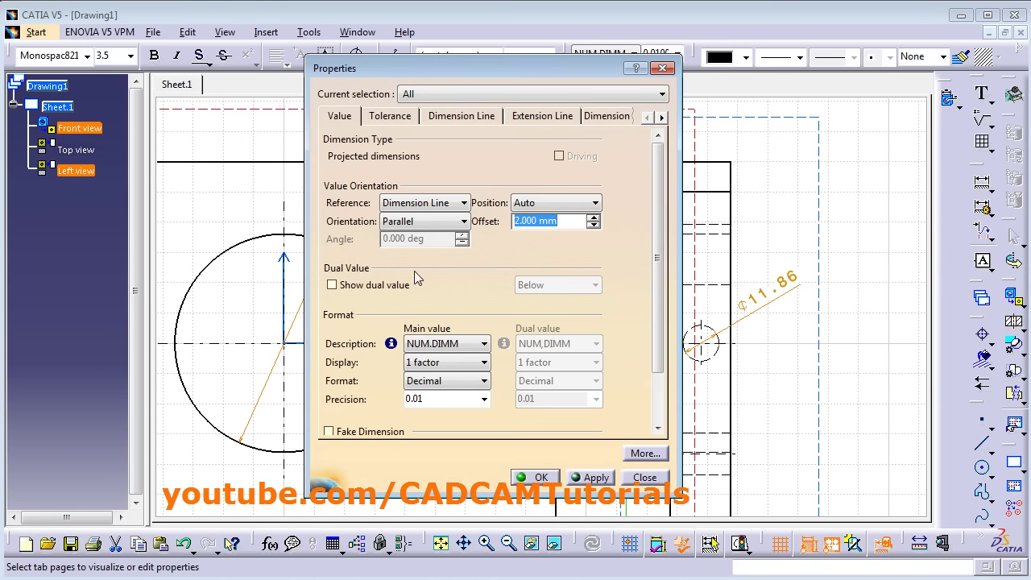
left_click(459, 116)
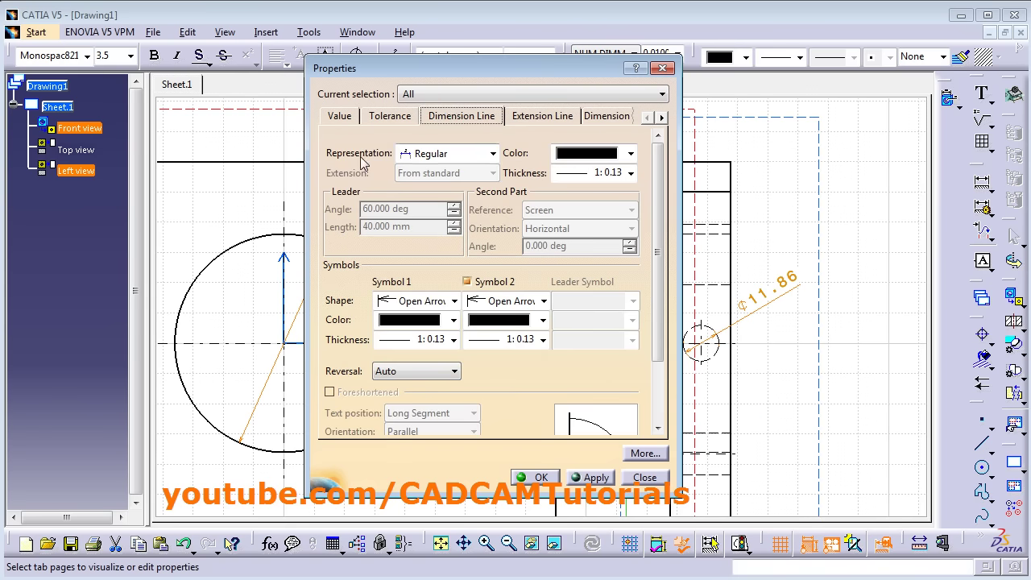
left_click(447, 154)
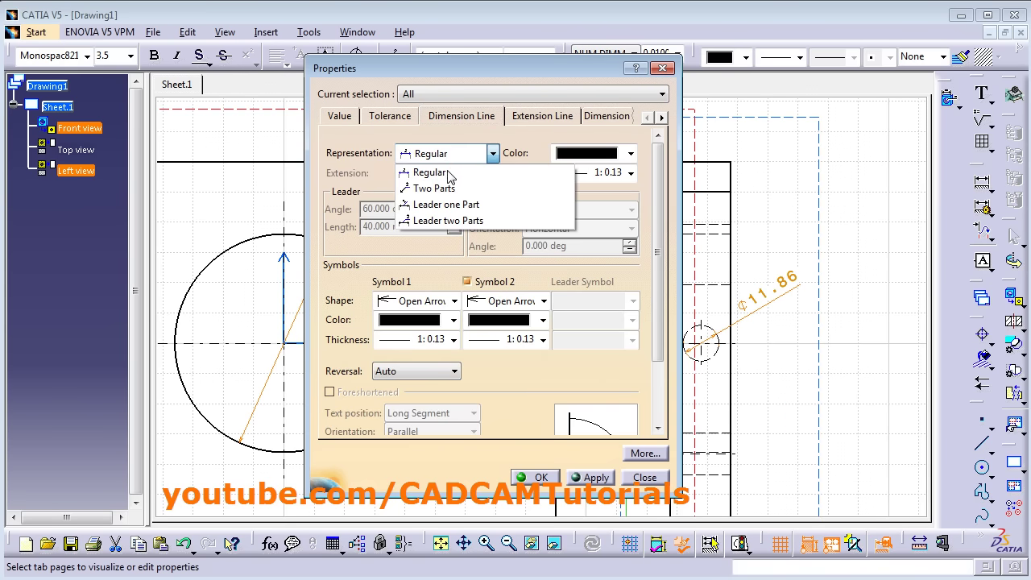
left_click(435, 189)
left_click(541, 478)
left_click(472, 431)
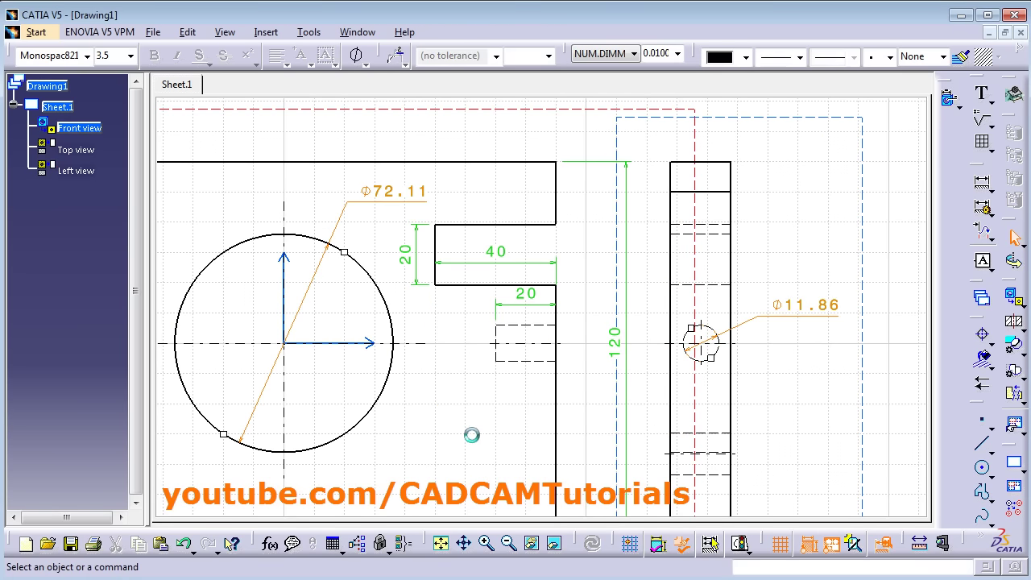
Reposition the two-part diameter dimensions of the large circle and the small hole closer to their features
left_click_drag(361, 206, 328, 216)
left_click(403, 230)
left_click_drag(805, 322, 742, 299)
left_click(594, 326)
Delete the two redundant 20 mm thickness dimensions in the top view and move the remaining one outside the view's right edge
mouse_move(593, 325)
middle_mouse_down()
mouse_move(564, 362)
mouse_move(327, 416)
mouse_move(506, 478)
mouse_move(558, 435)
middle_mouse_up()
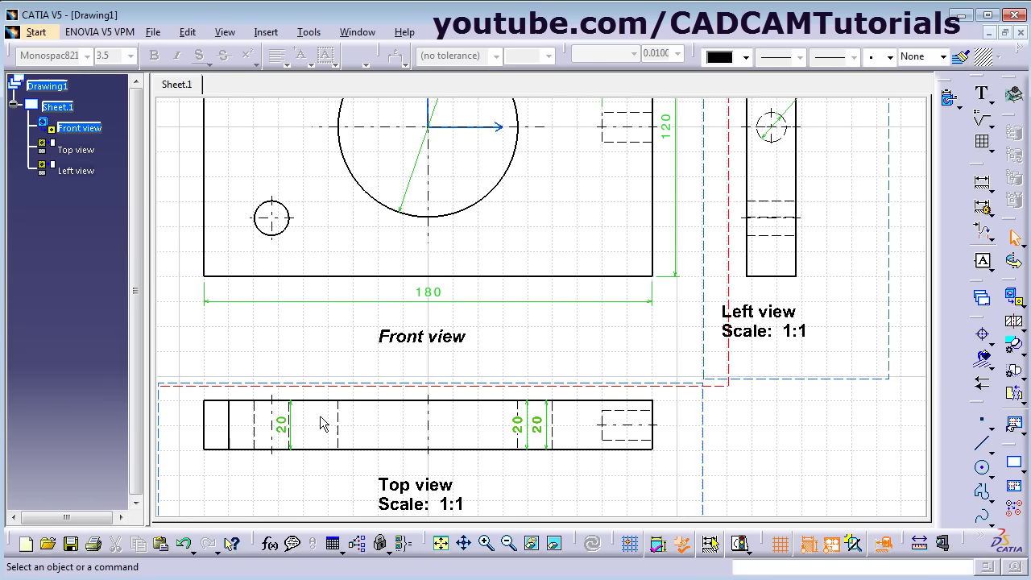
left_click(519, 425)
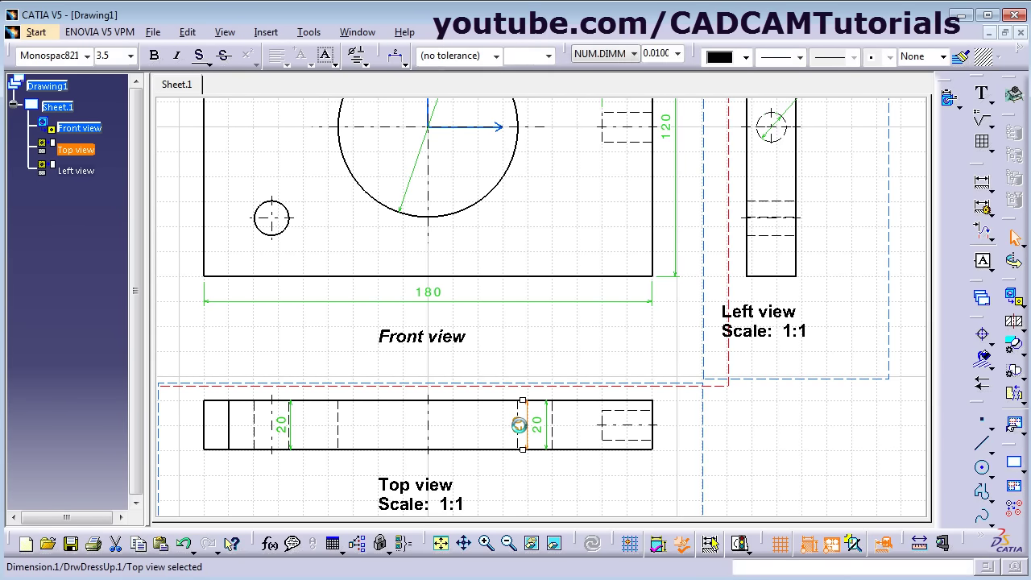
left_click(457, 432)
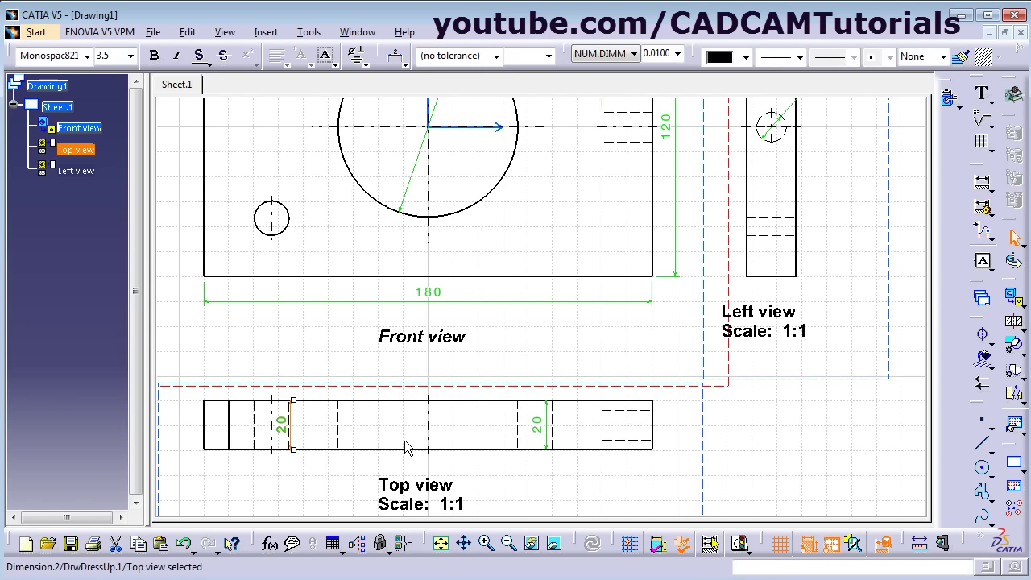
key("Delete")
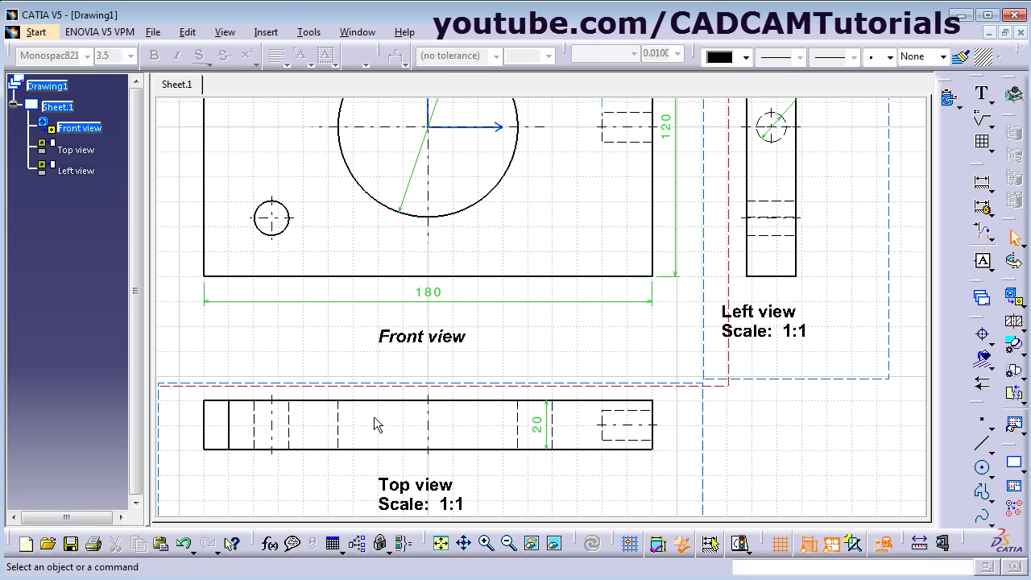
mouse_move(376, 411)
middle_mouse_down()
mouse_move(594, 435)
mouse_move(460, 346)
mouse_move(693, 352)
middle_mouse_up()
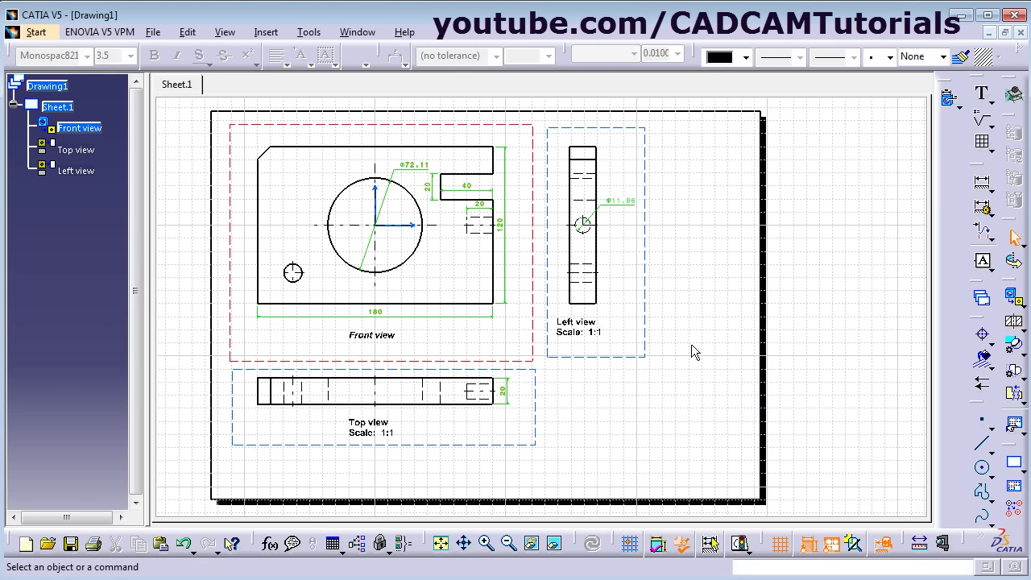
Start an isometric view using a face of the part in Plate.CATPart as the reference
middle_click_drag(662, 432, 661, 419)
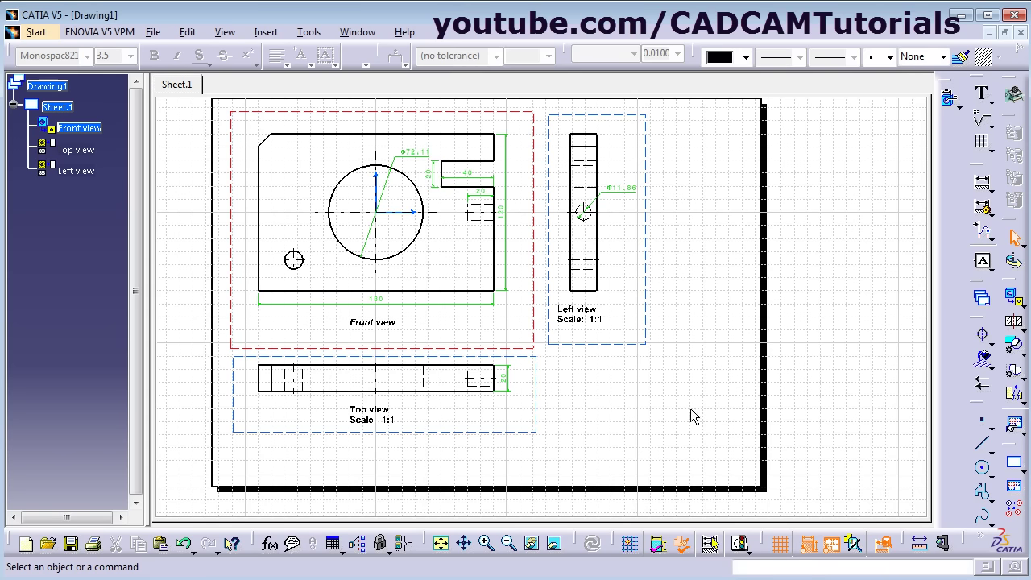
left_click(1020, 304)
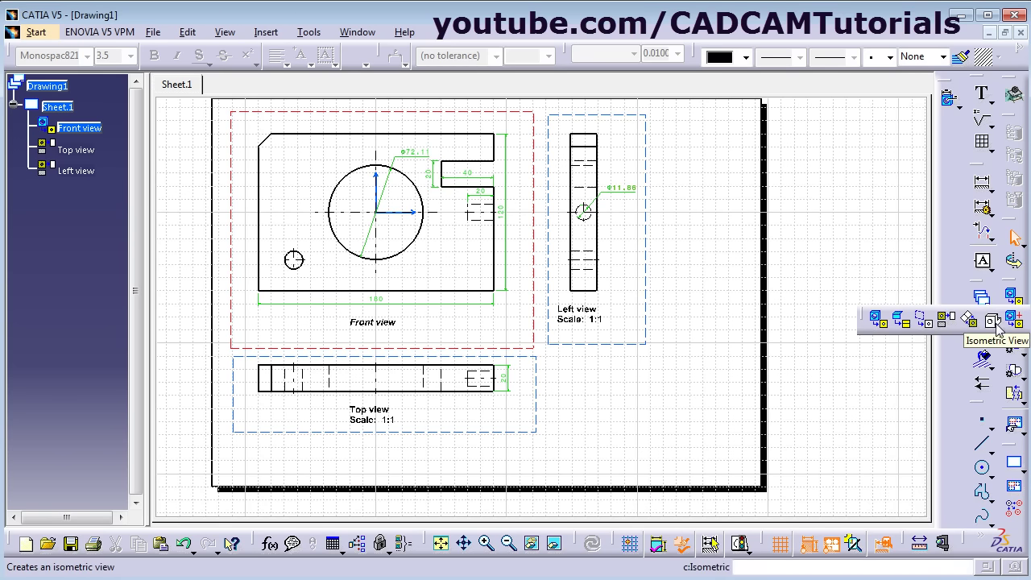
left_click(993, 321)
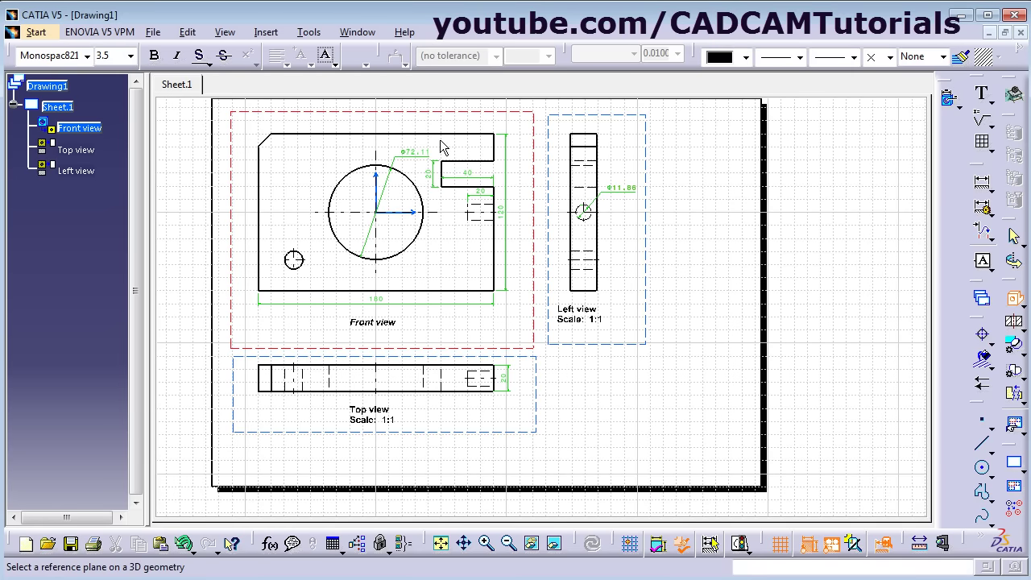
left_click(359, 36)
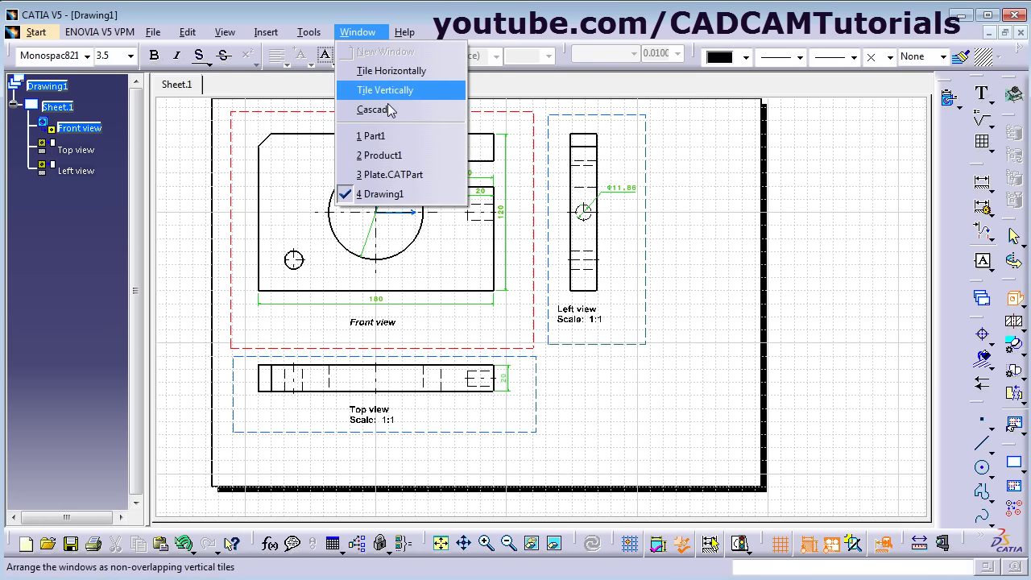
left_click(395, 176)
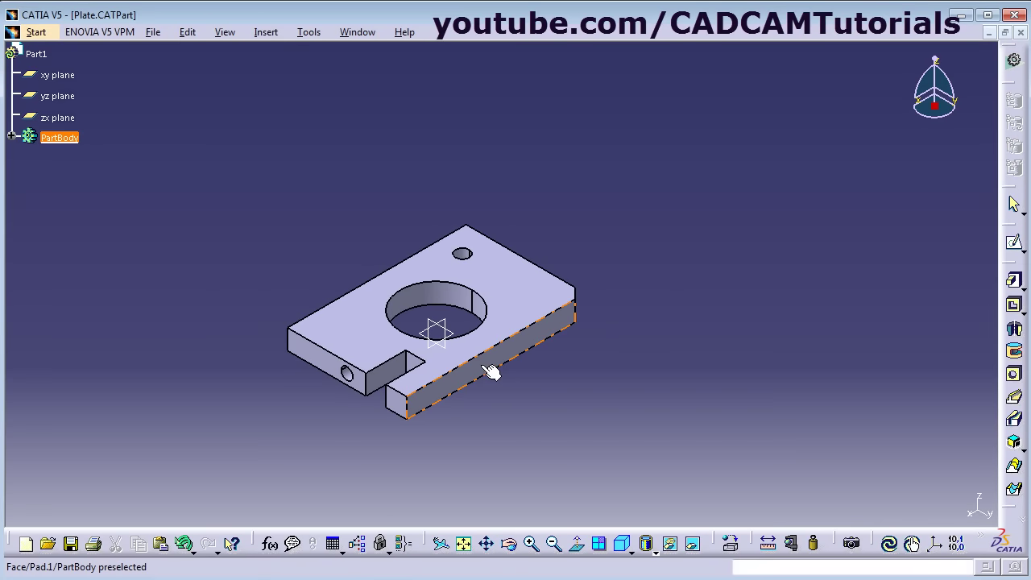
left_click(495, 342)
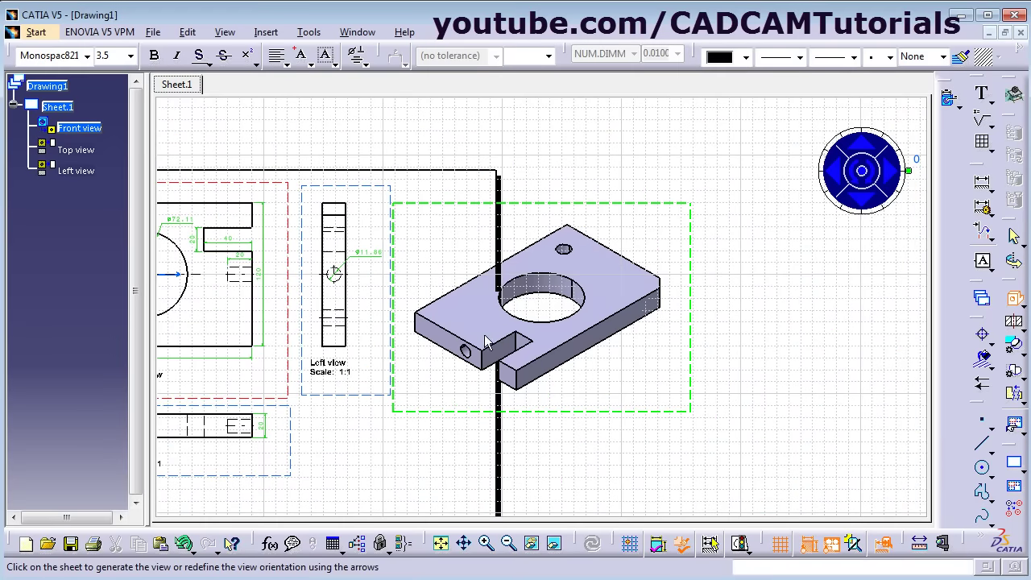
Reorient the isometric preview so the slot and side hole face the front, rotated to 330°, and generate the view
left_click(897, 173)
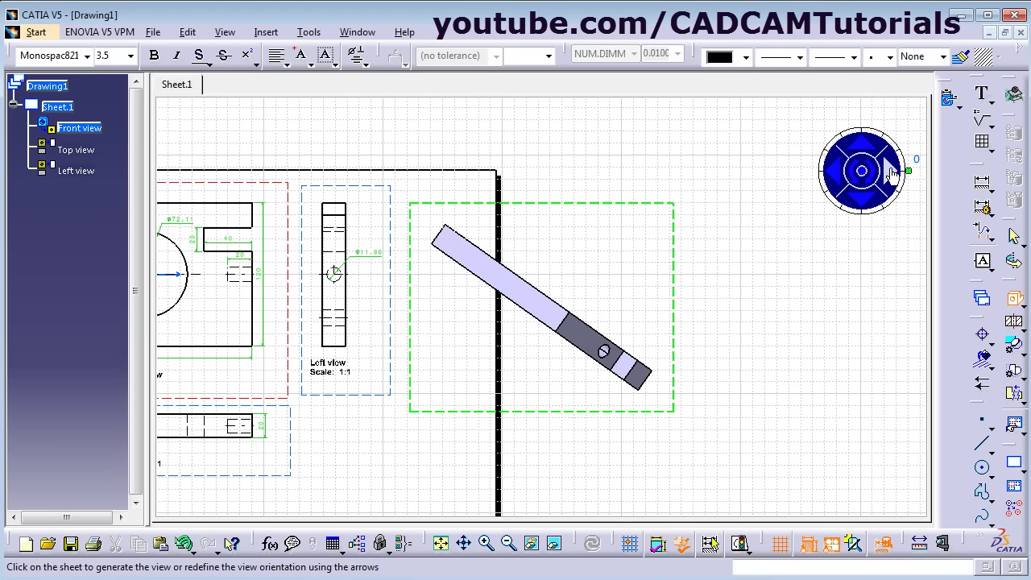
left_click(872, 149)
left_click(837, 170)
left_click(863, 198)
left_click(858, 174)
left_click(890, 171)
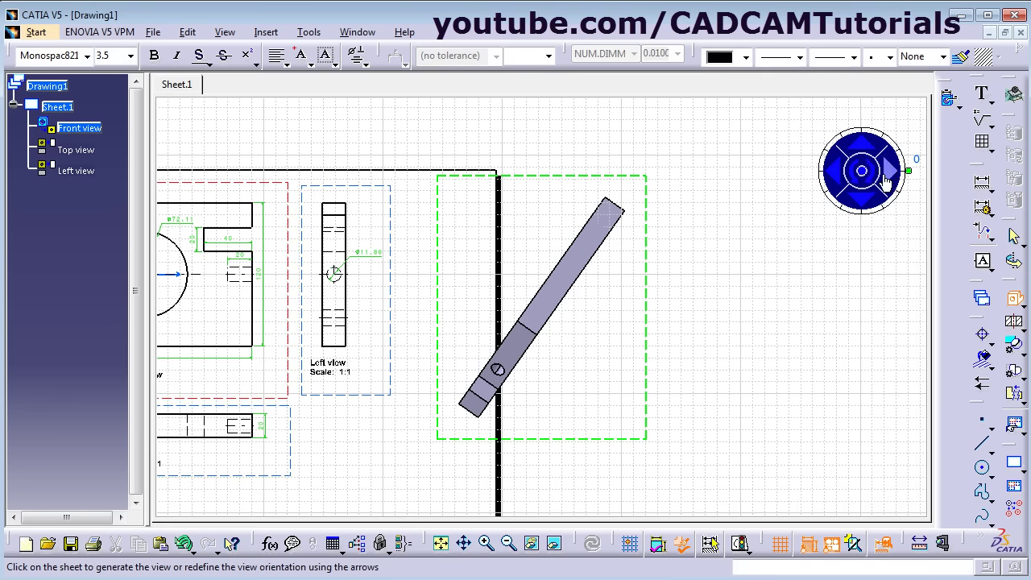
left_click(887, 179)
left_click(892, 176)
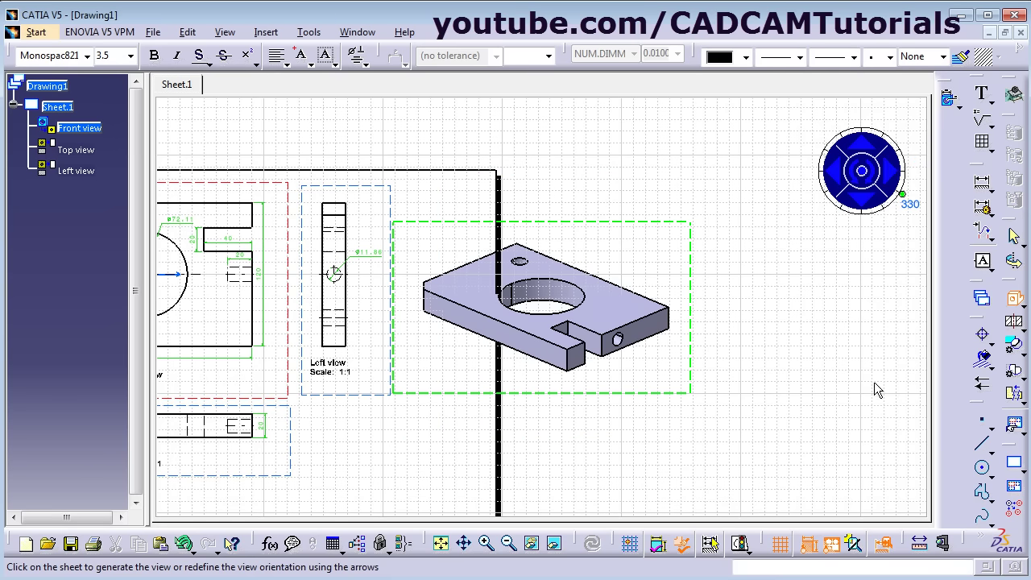
left_click(837, 371)
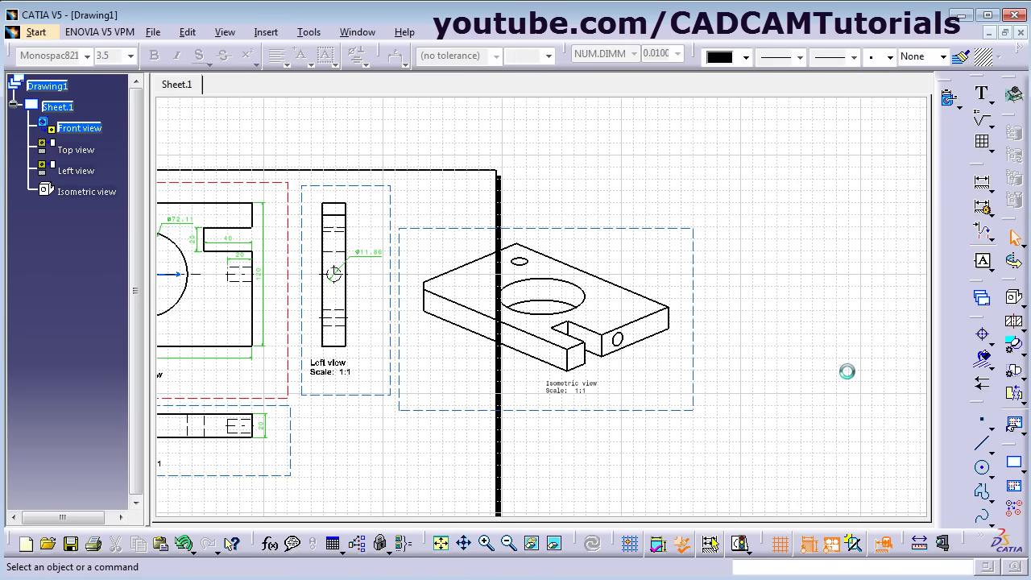
Move the isometric view below the left view, beside the top view
middle_click_drag(715, 407, 883, 300)
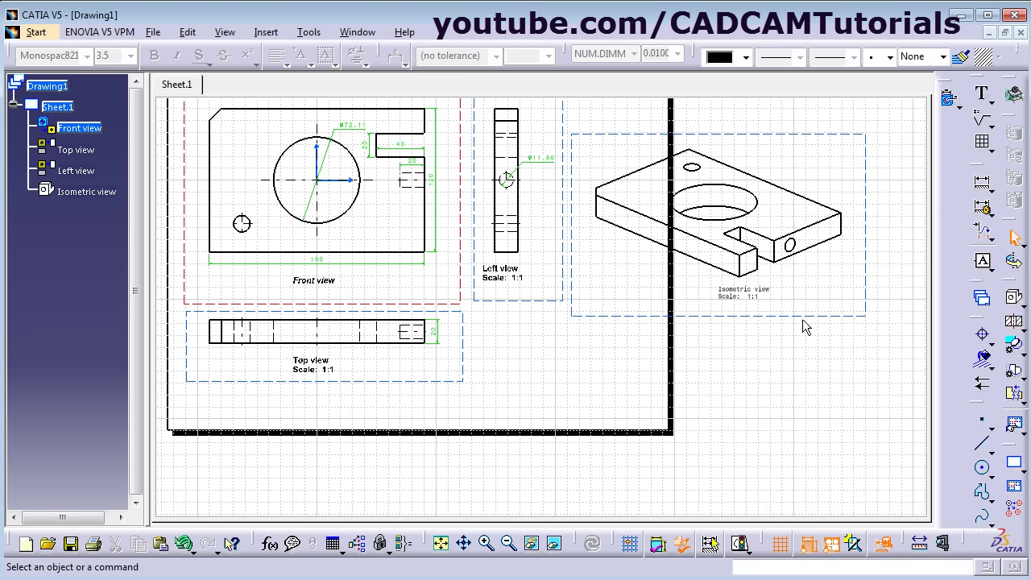
left_click_drag(804, 315, 651, 465)
middle_click_drag(732, 386, 762, 463)
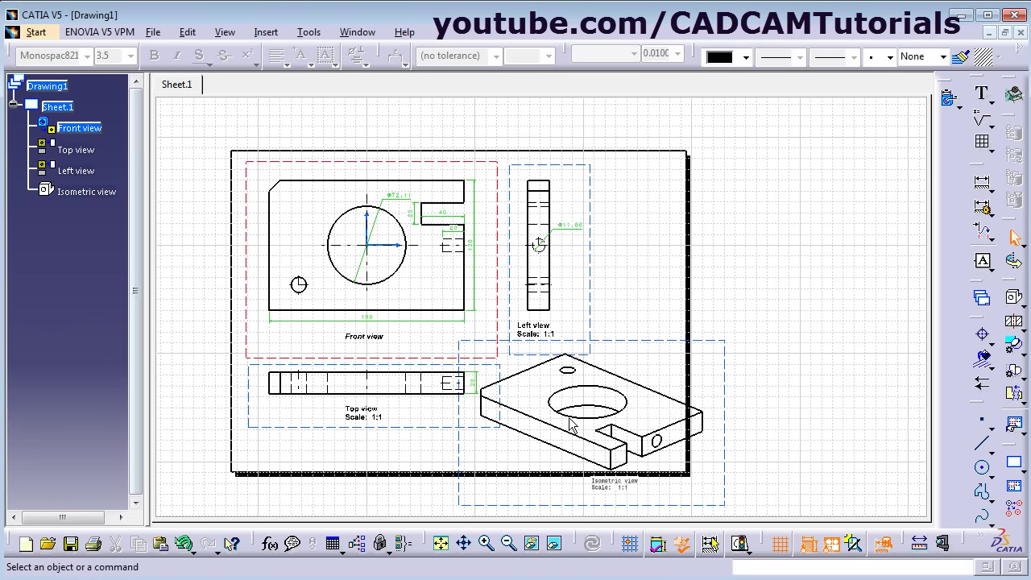
Change the format of Sheet.1 to A2 ISO
middle_click_drag(313, 348, 342, 318)
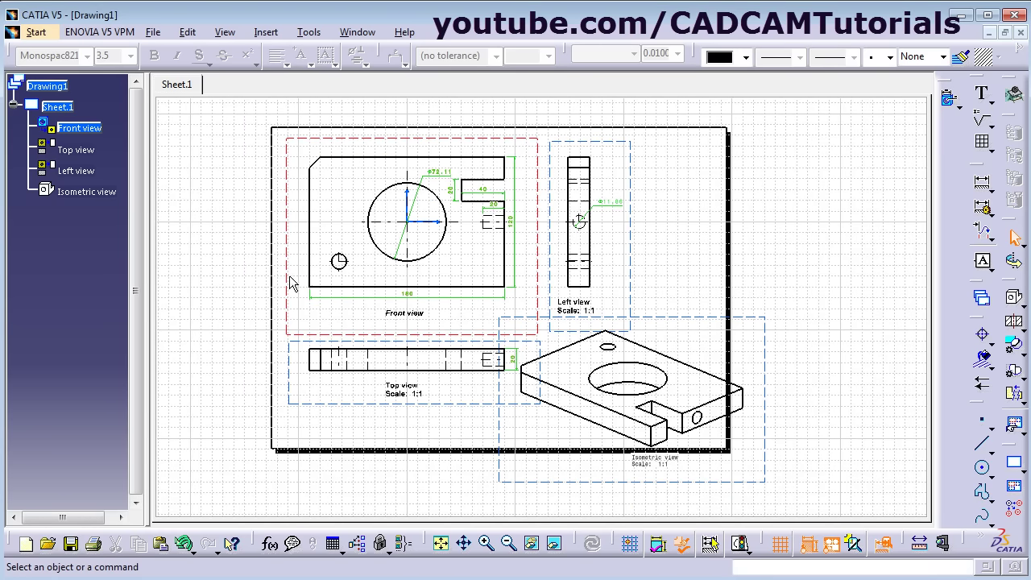
middle_click_drag(291, 284, 284, 298)
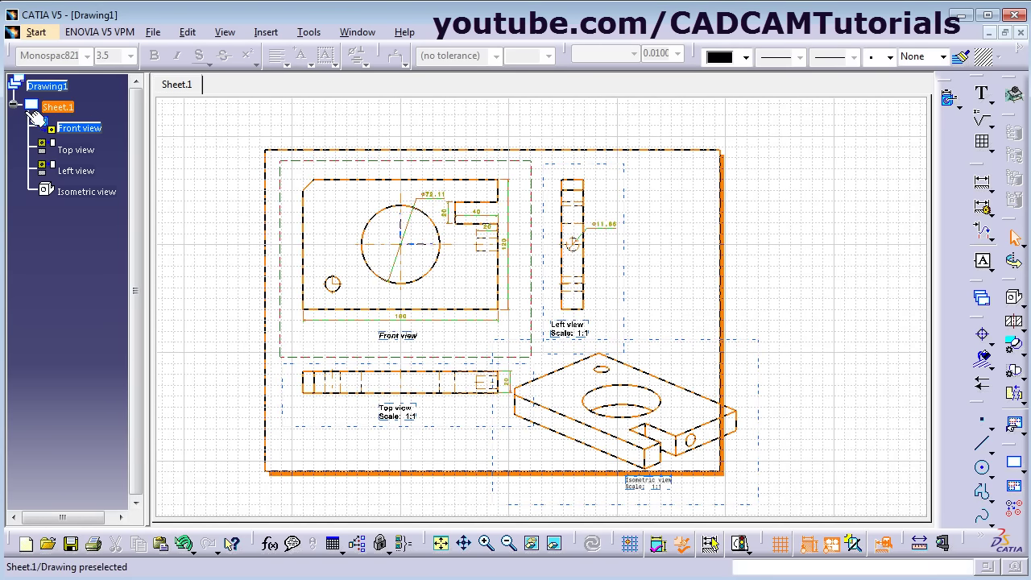
right_click(62, 109)
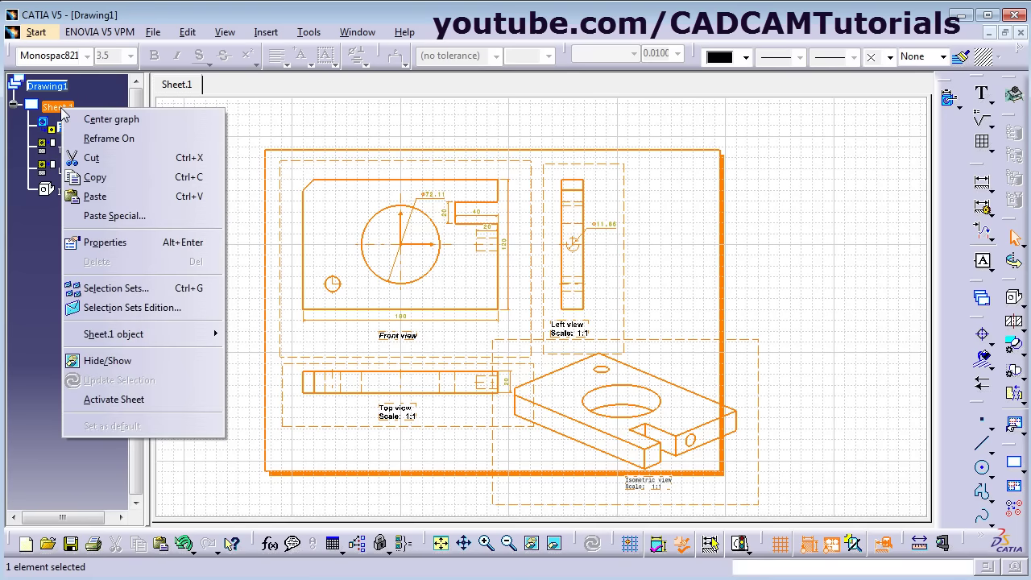
left_click(120, 244)
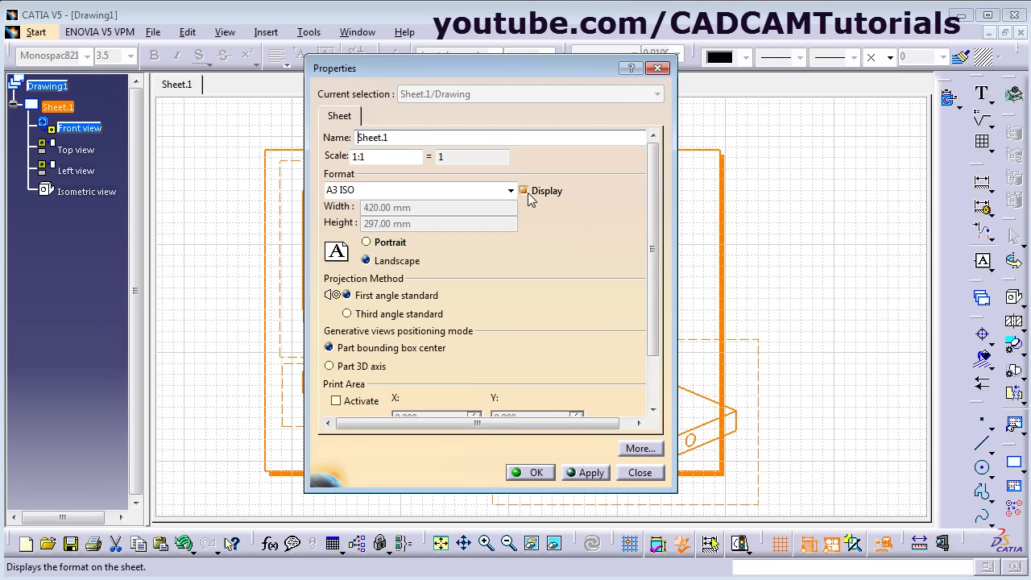
left_click(510, 190)
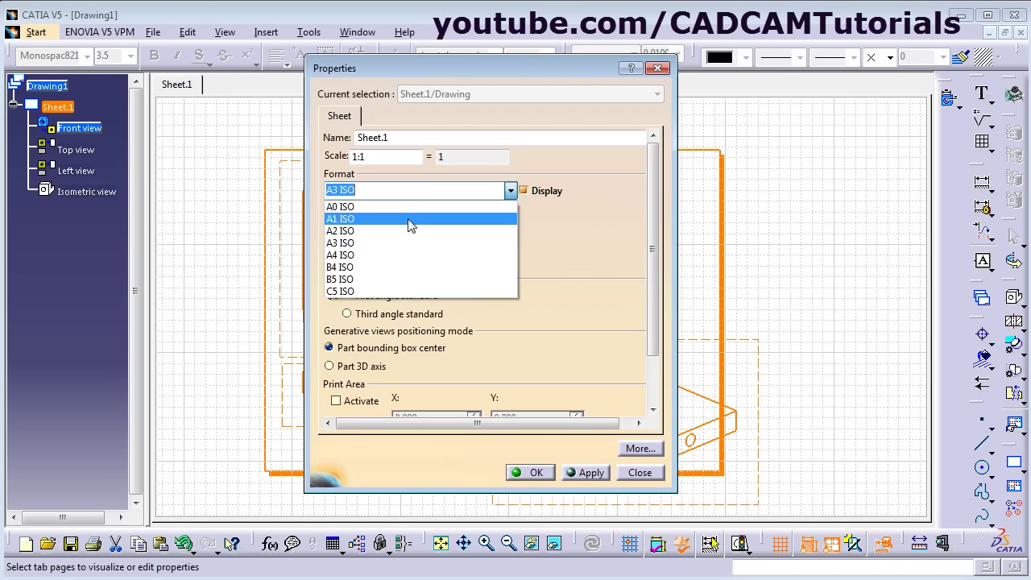
left_click(435, 229)
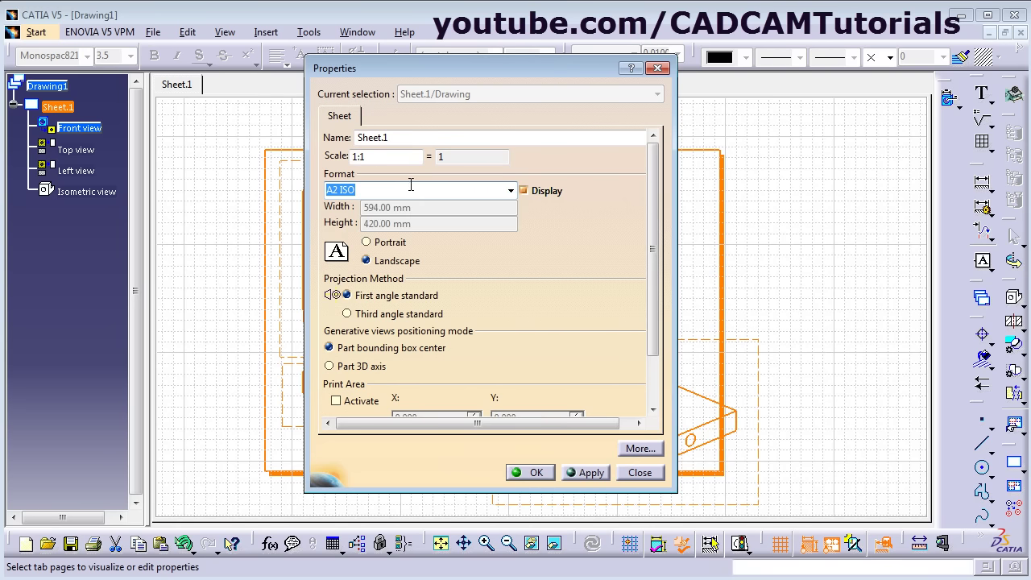
left_click(355, 158)
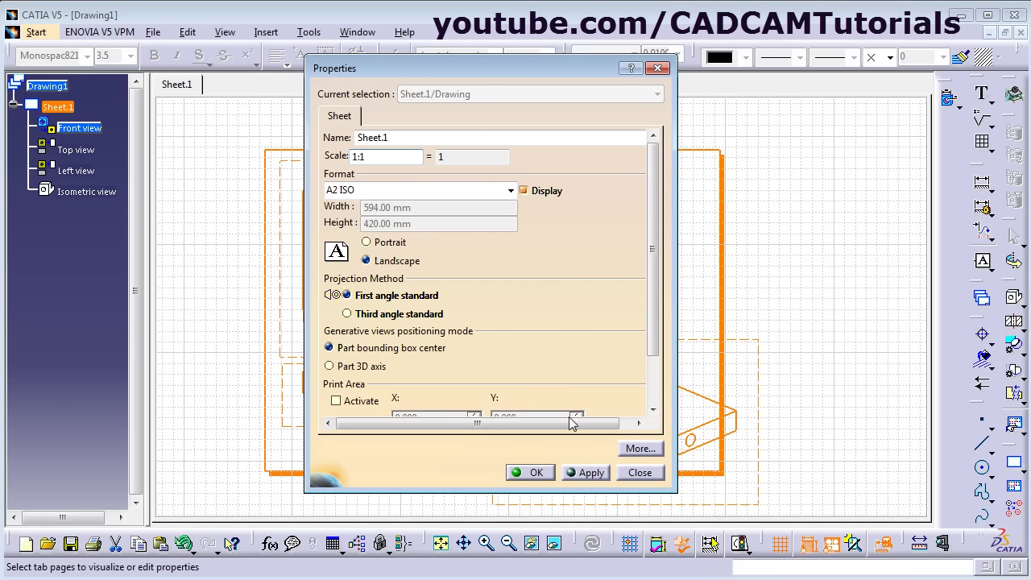
left_click(535, 472)
Move the front view, together with its aligned top and left views, up and to the right on the sheet
middle_click_drag(533, 460, 462, 403)
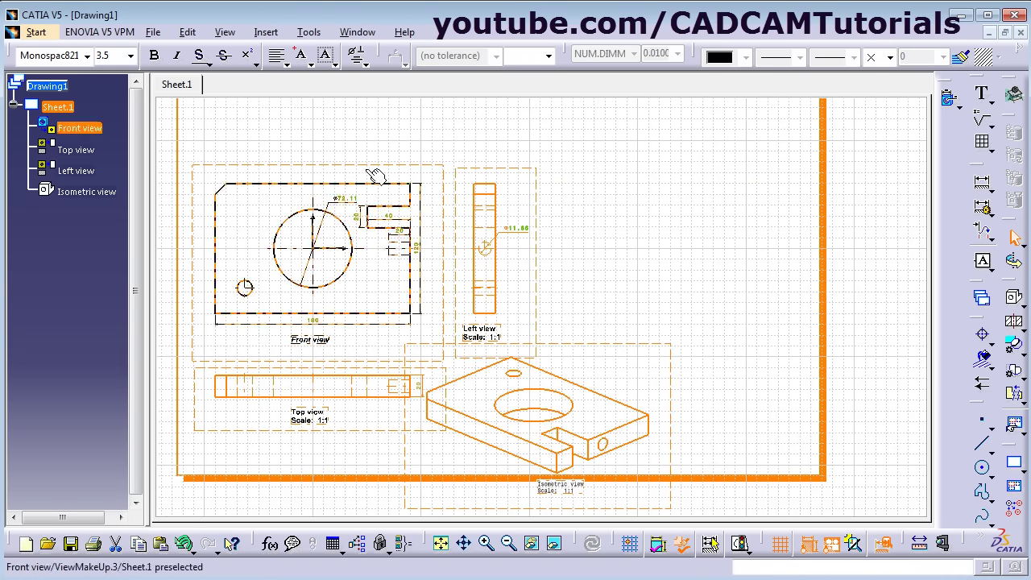
left_click_drag(376, 175, 419, 92)
left_click(596, 351)
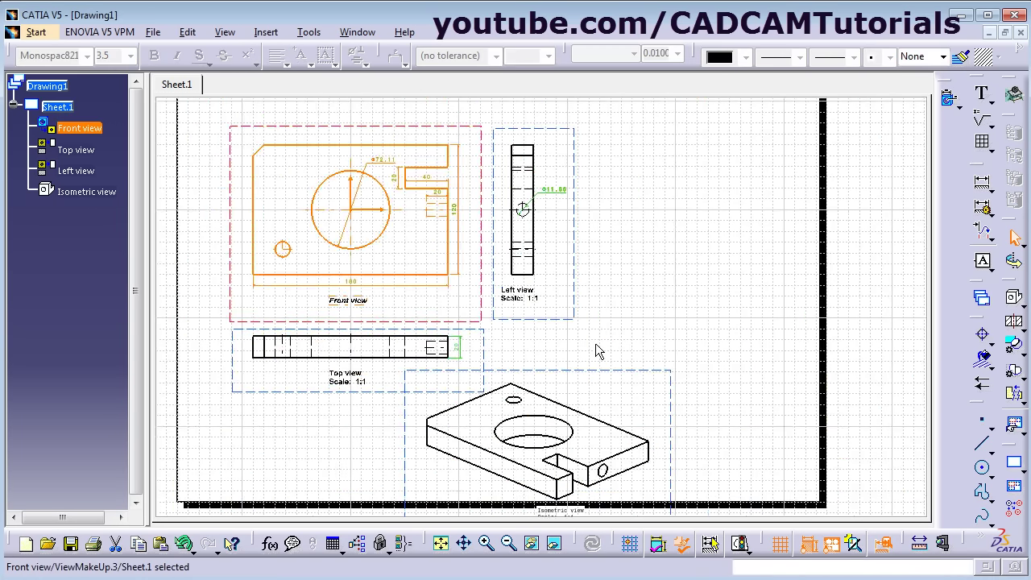
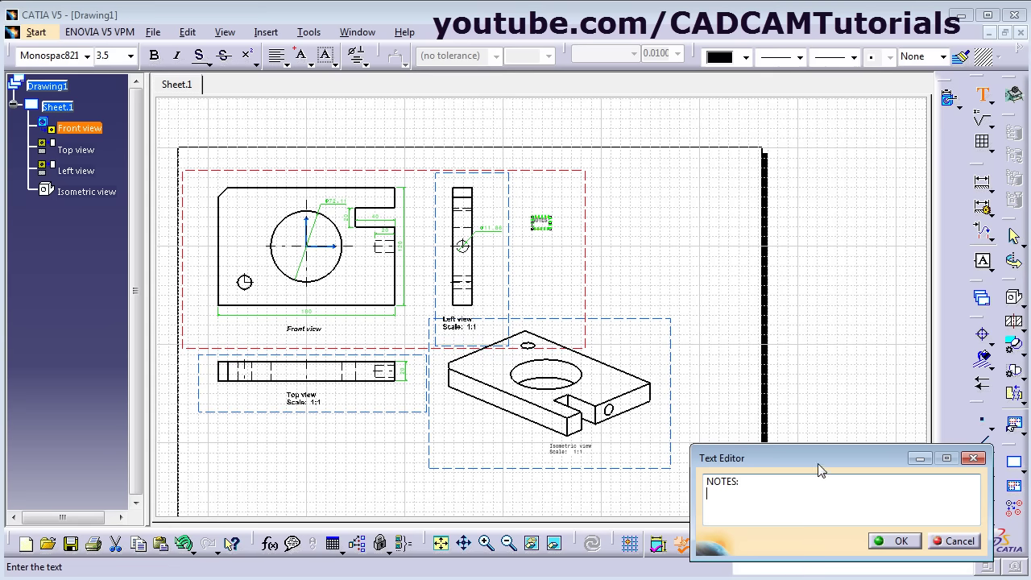
Add the lines "ALL DIMENSIONS ARE IN MM." and "REMOVE SHARP EDGES." under the NOTES: heading of the text
type("ALL DIMENSIONS ARE IN MM.")
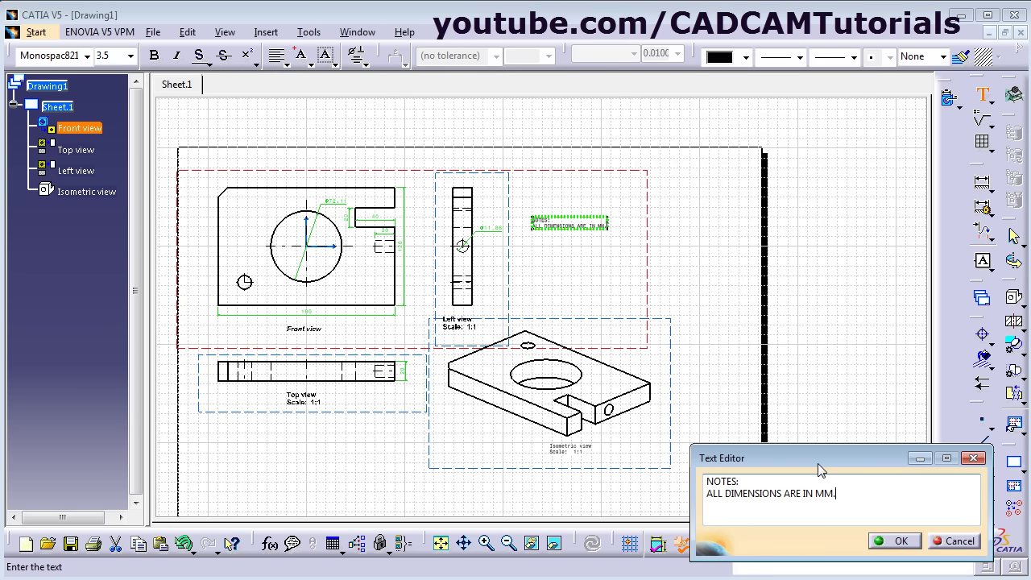
key("Return")
type("RE")
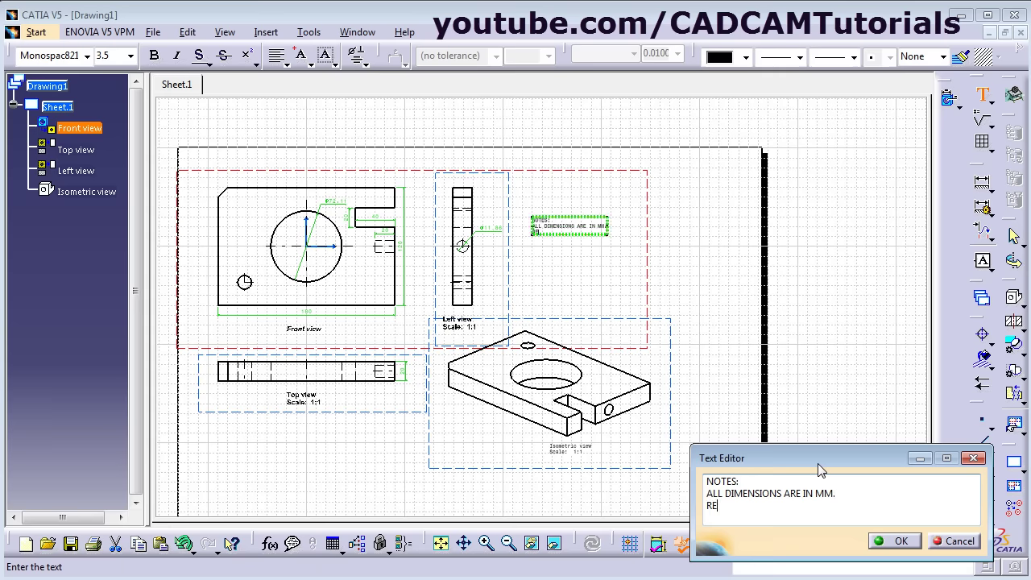
type("MOVE SHARP EDGES.")
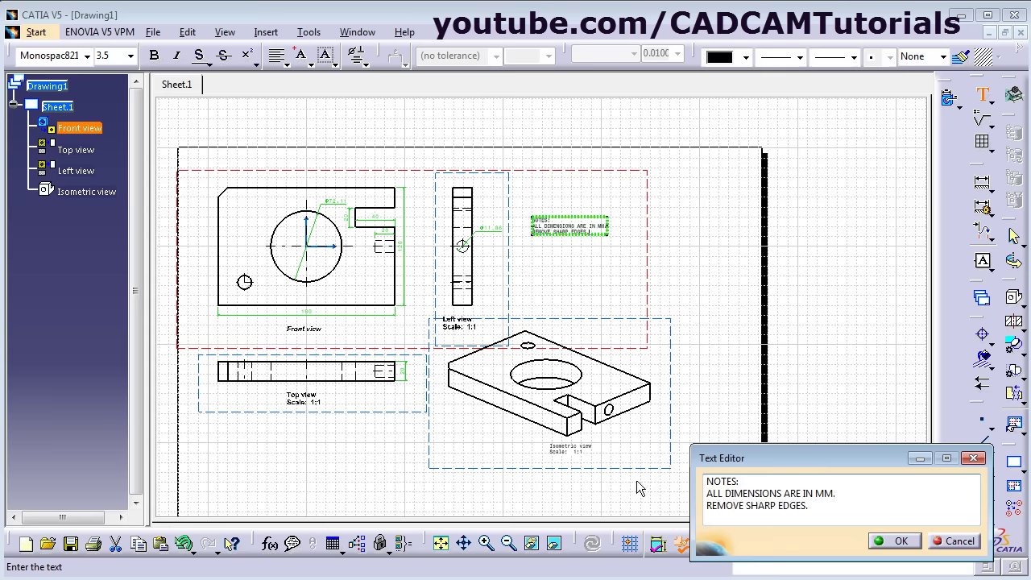
Format the NOTES: heading in Arial Black with font size 6
left_click_drag(749, 481, 691, 477)
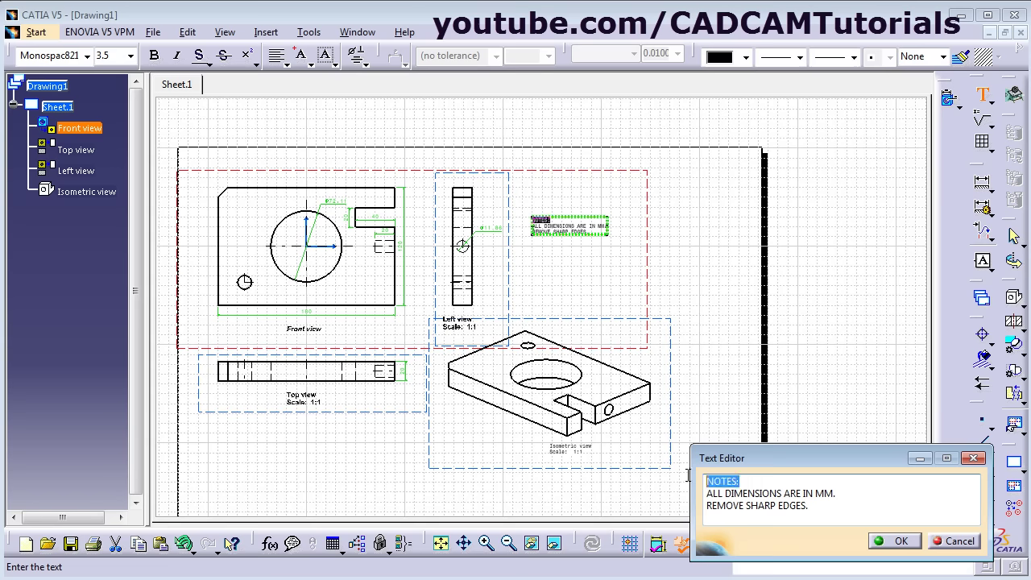
left_click(85, 56)
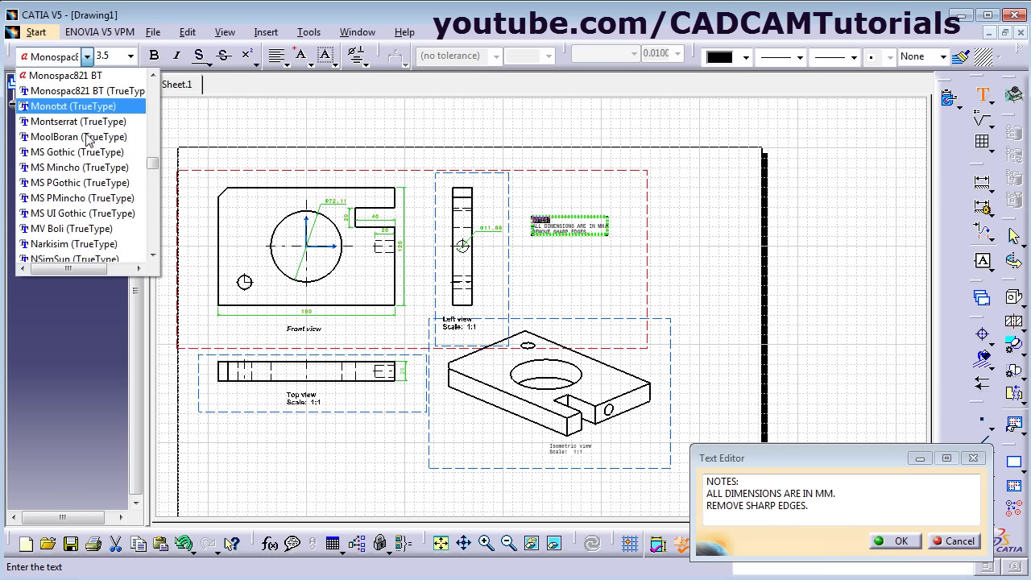
scroll(89, 161, "up", 20)
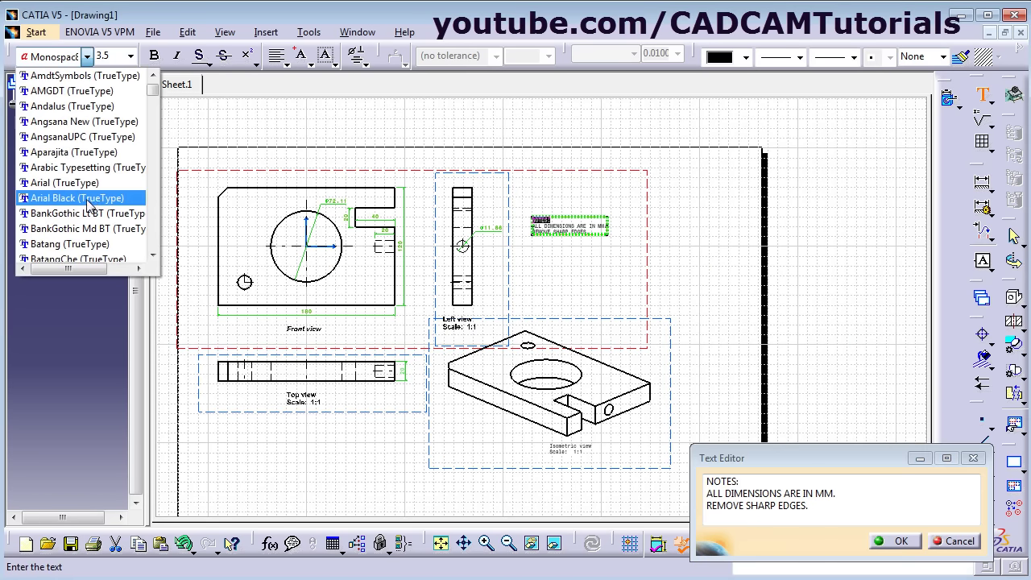
left_click(87, 203)
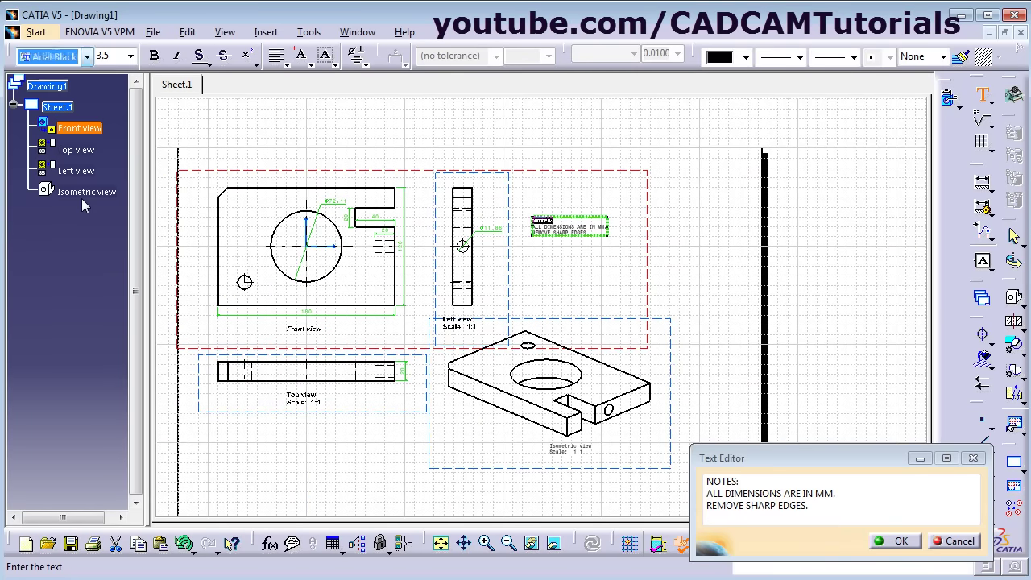
left_click(114, 55)
type("6")
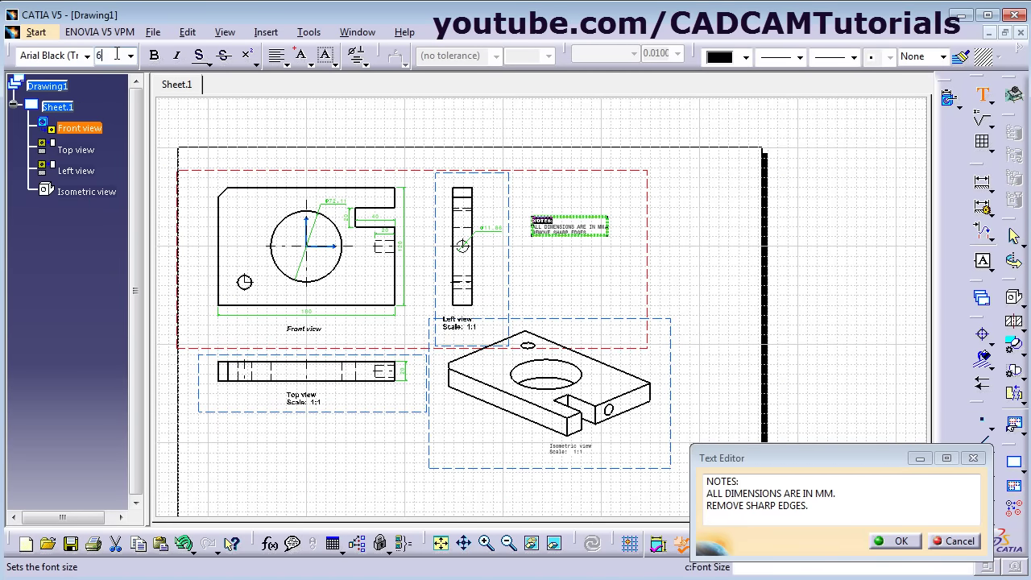
key("Return")
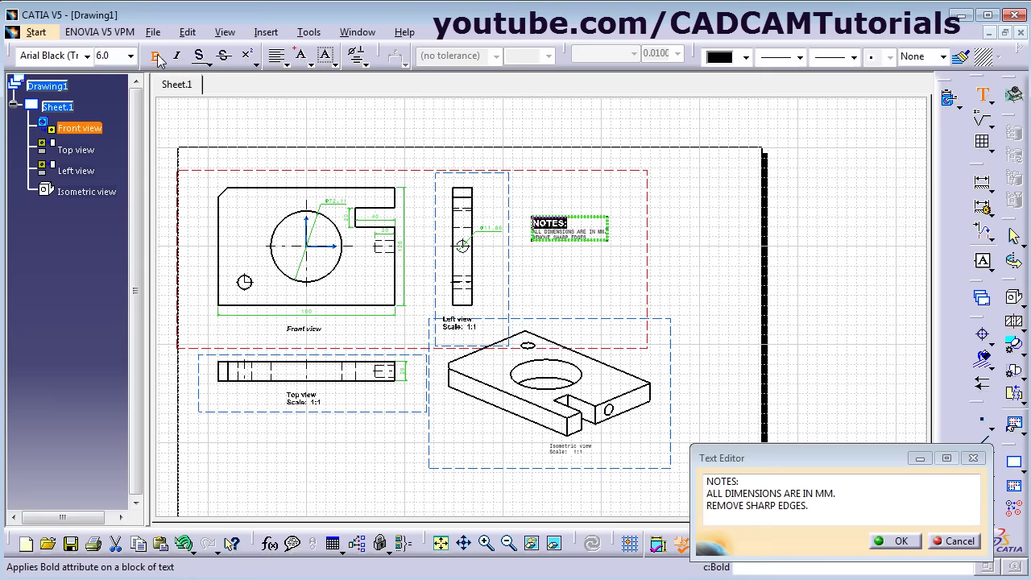
Set the two note lines below the heading to font size 5 and finish the text
left_click_drag(810, 506, 687, 489)
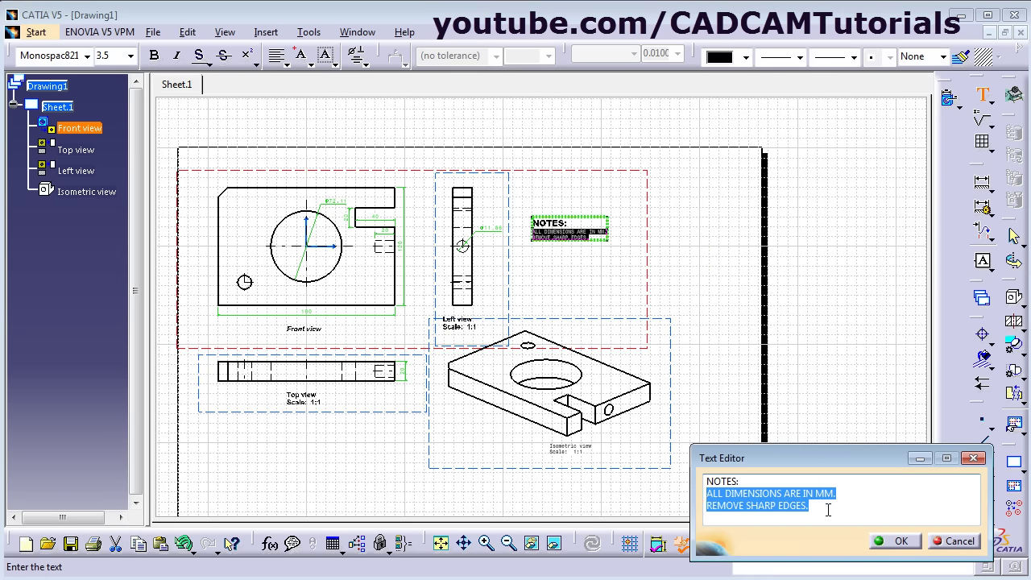
left_click(108, 56)
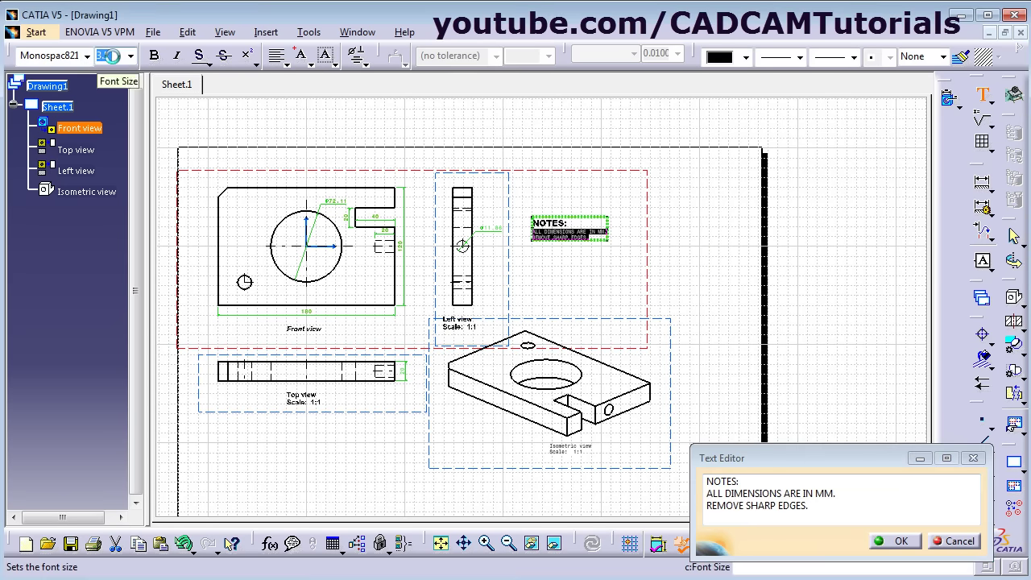
type("5")
key("Return")
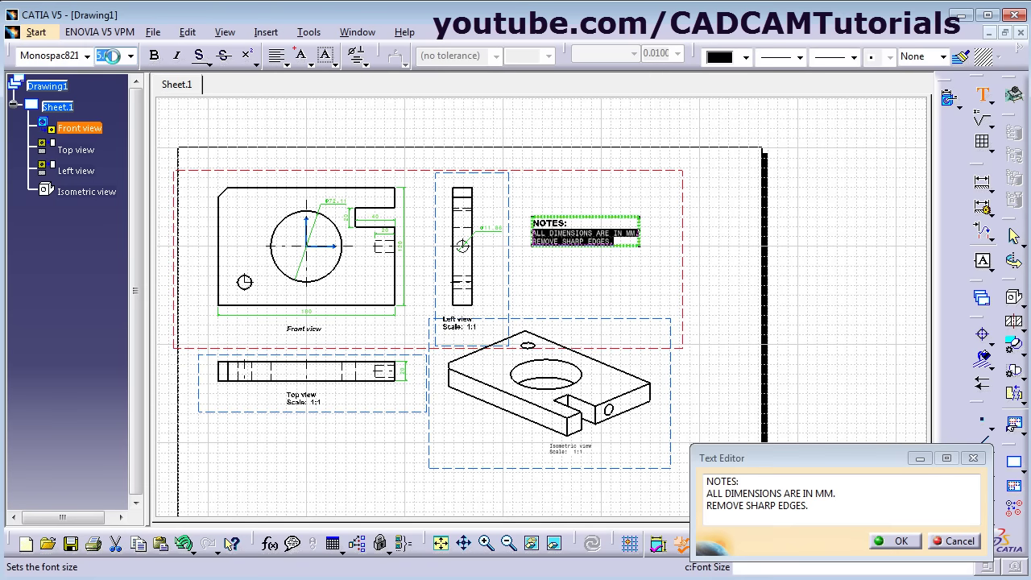
left_click(286, 63)
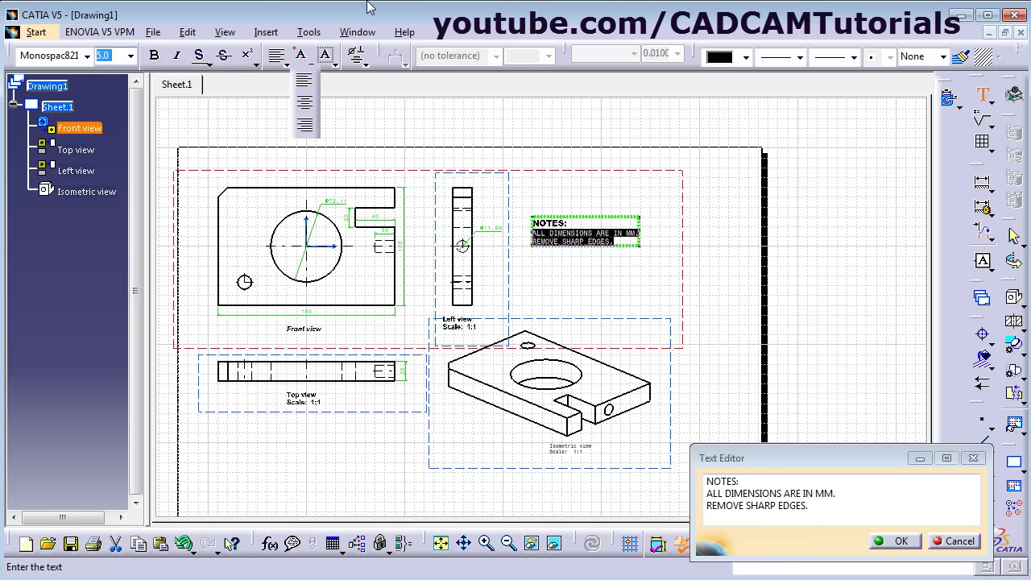
left_click(366, 65)
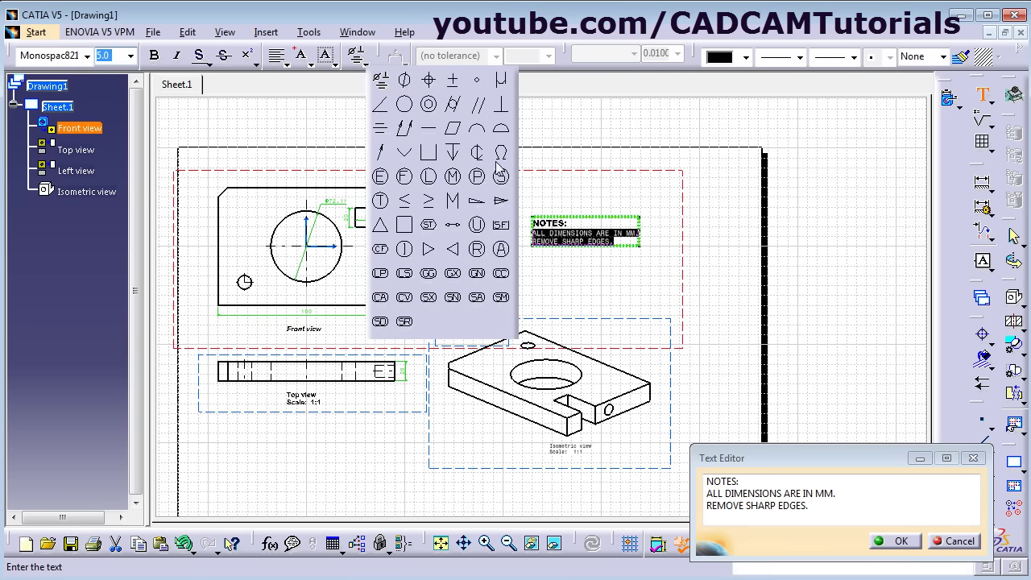
left_click(893, 541)
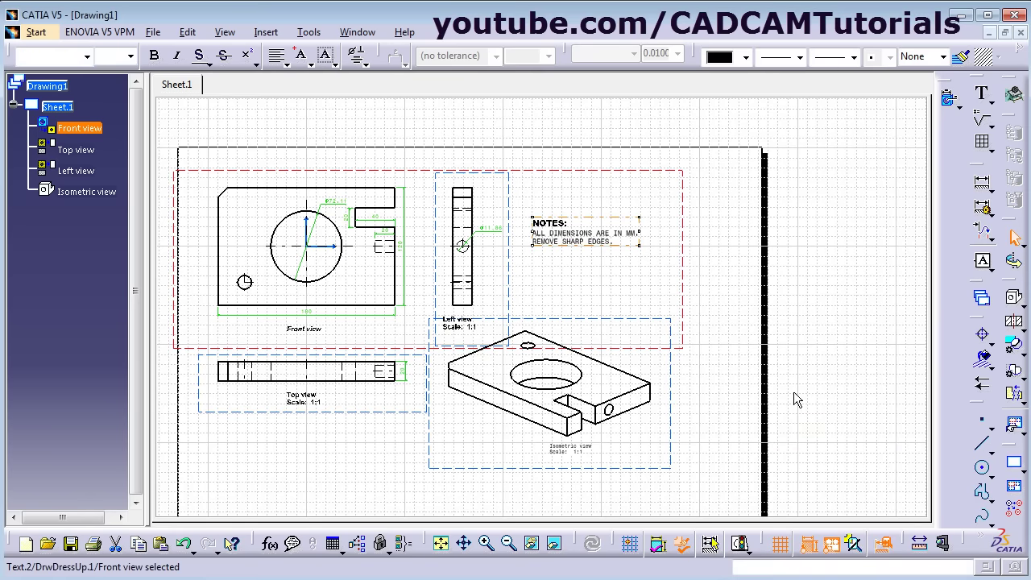
Switch the drawing sheet to its Sheet Background for editing
middle_click_drag(678, 352, 731, 341)
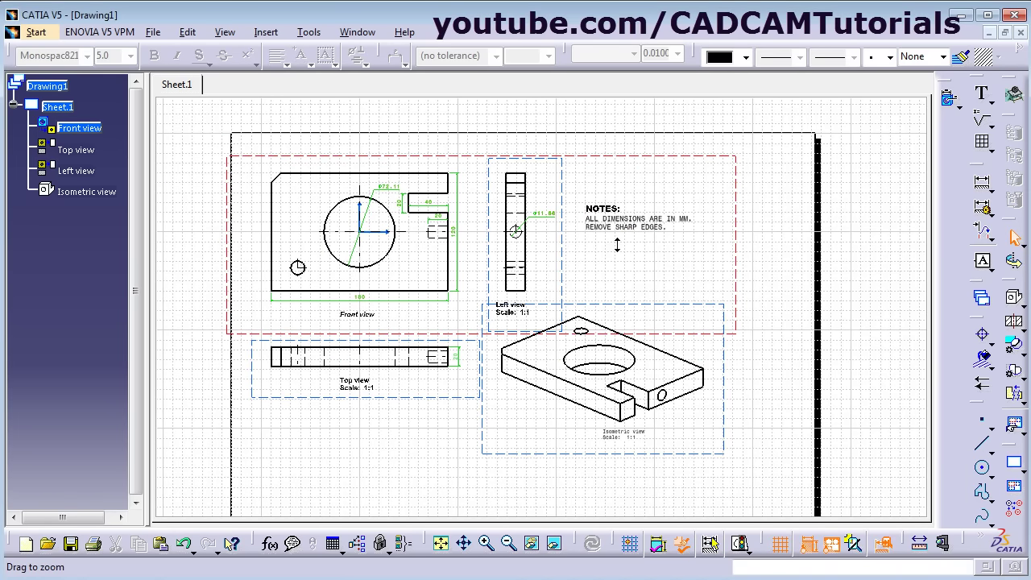
middle_click_drag(617, 244, 617, 270)
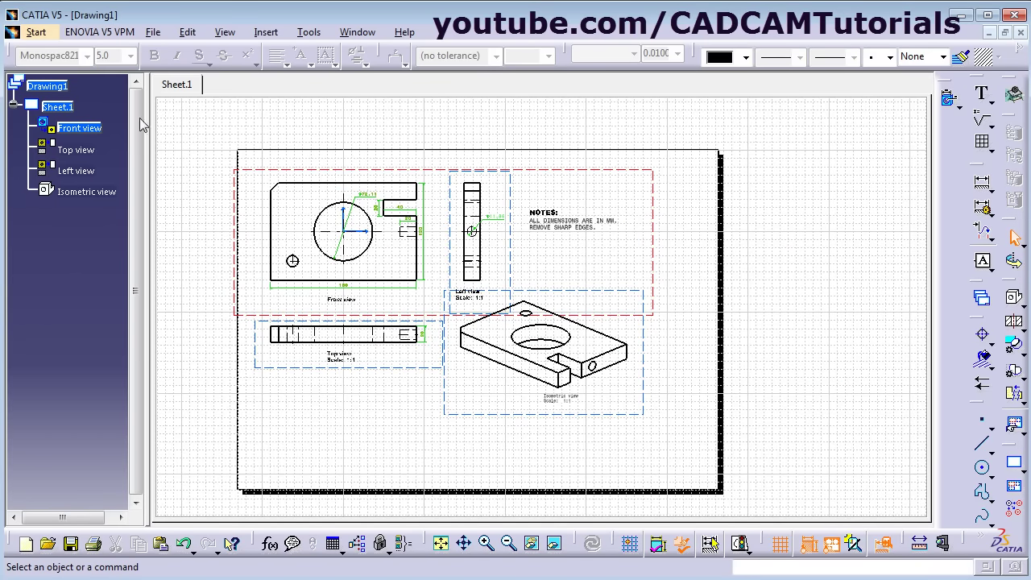
left_click(188, 32)
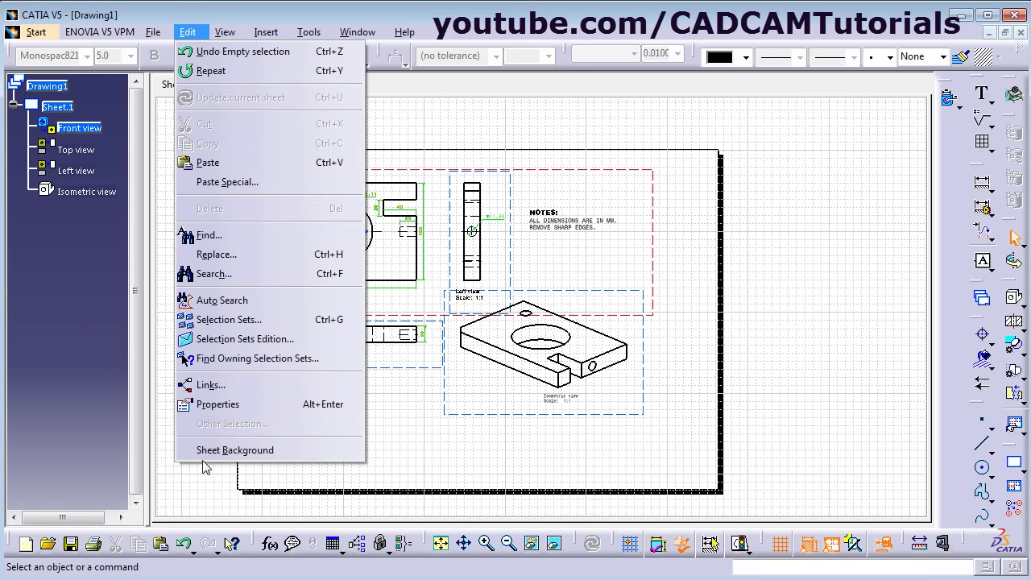
left_click(235, 452)
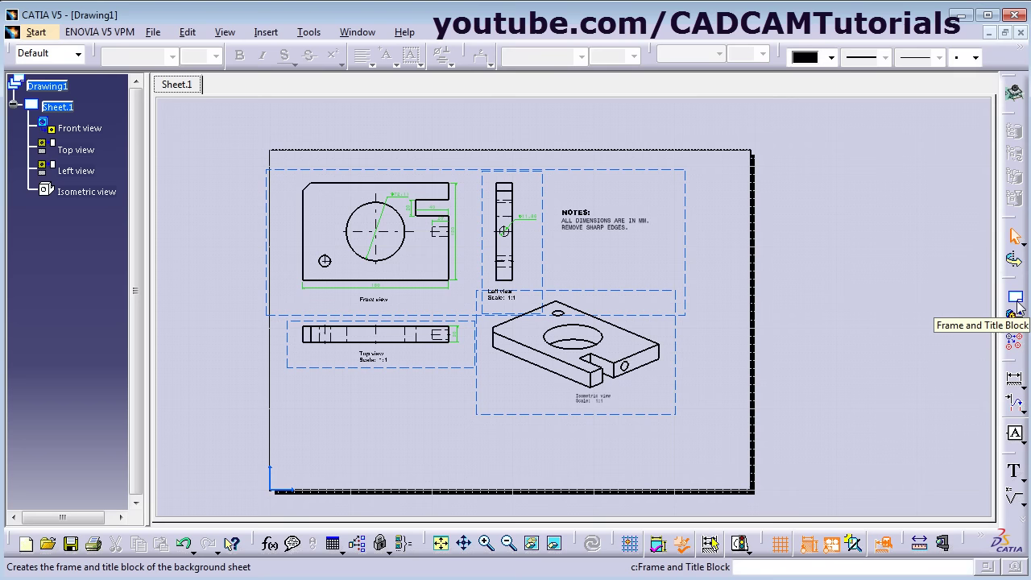
Create a frame and title block on the sheet background in the Drawing Titleblock Sample 1 style
left_click(1016, 303)
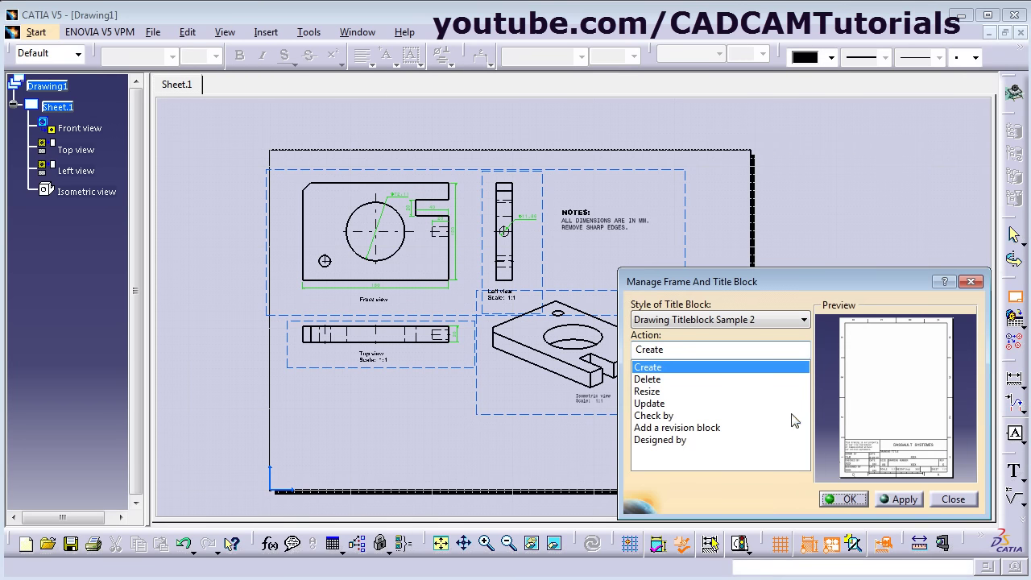
left_click(788, 322)
left_click(744, 350)
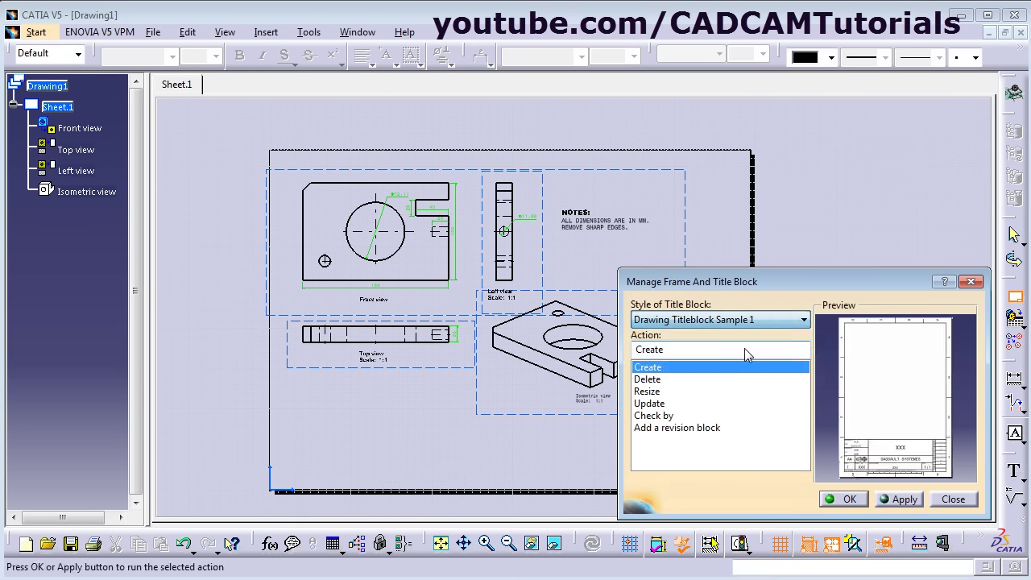
left_click(757, 322)
left_click(730, 333)
left_click(730, 322)
left_click(736, 370)
left_click(739, 319)
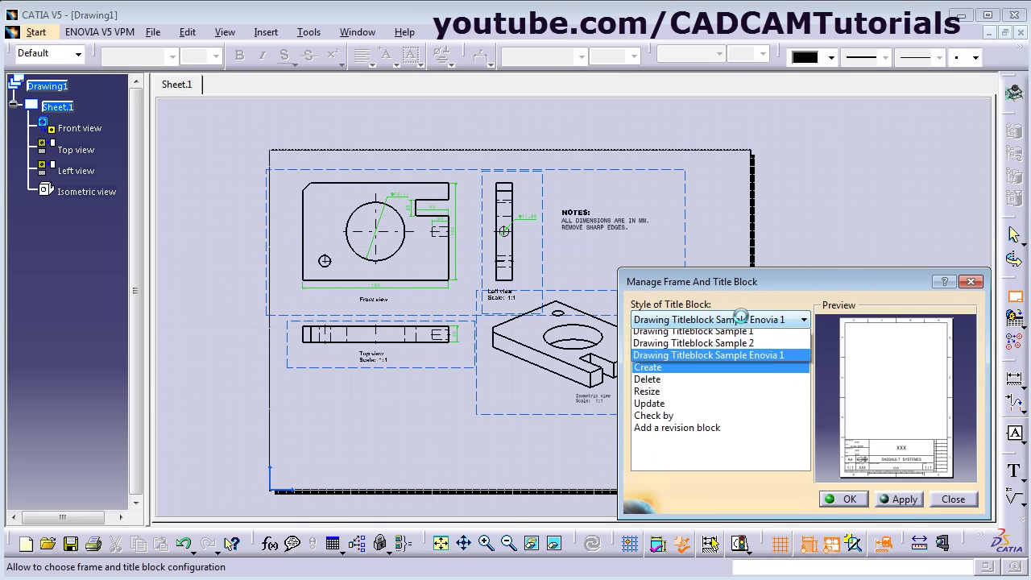
left_click(737, 348)
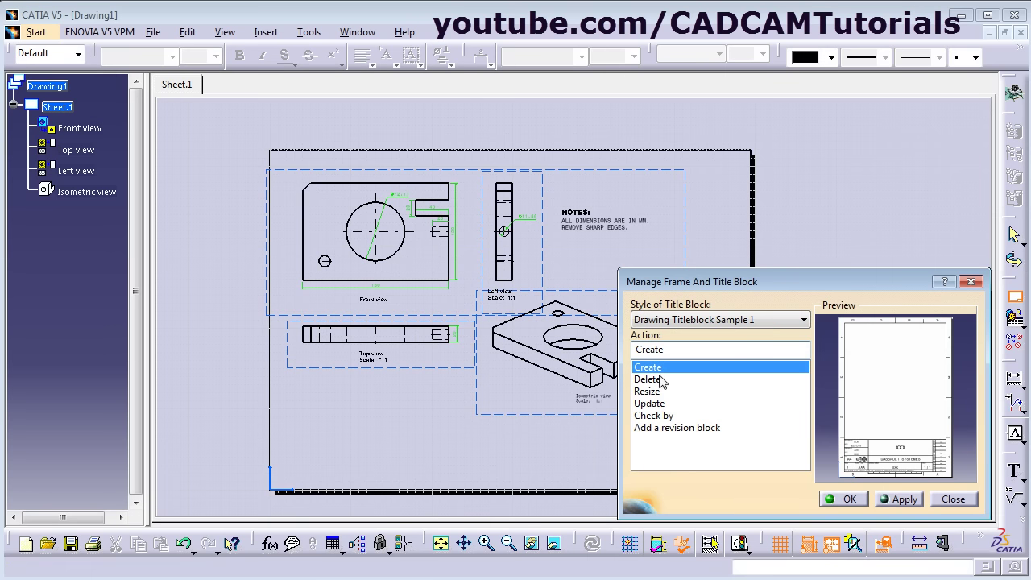
left_click(903, 499)
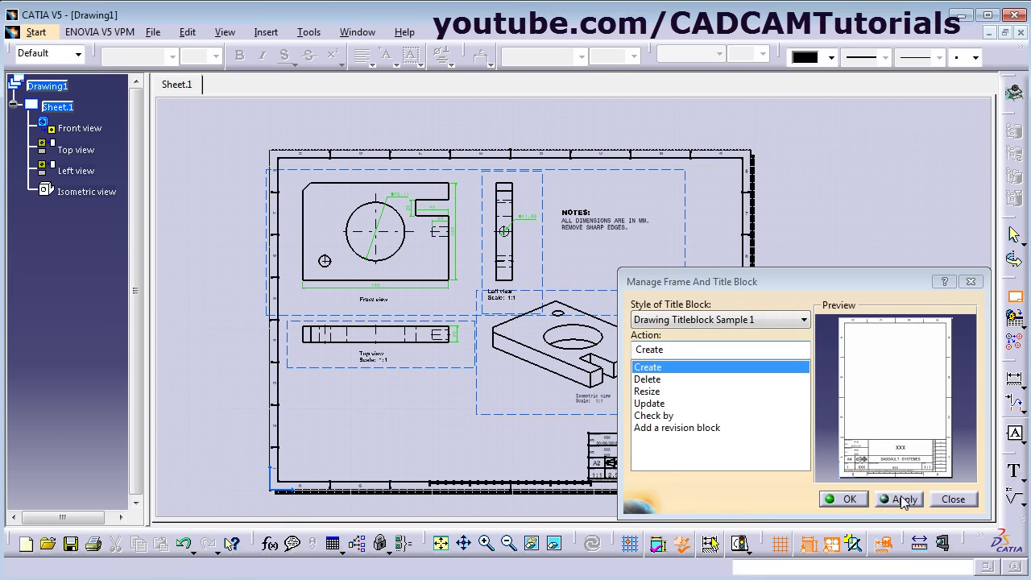
left_click(852, 499)
Replace the company name in the title block with "CAM CAM Tutorials"
mouse_move(627, 453)
middle_mouse_down("ctrl")
mouse_move(615, 367)
mouse_move(630, 272)
mouse_move(672, 267)
mouse_move(690, 200)
middle_mouse_up("ctrl")
middle_click_drag(771, 295, 684, 349)
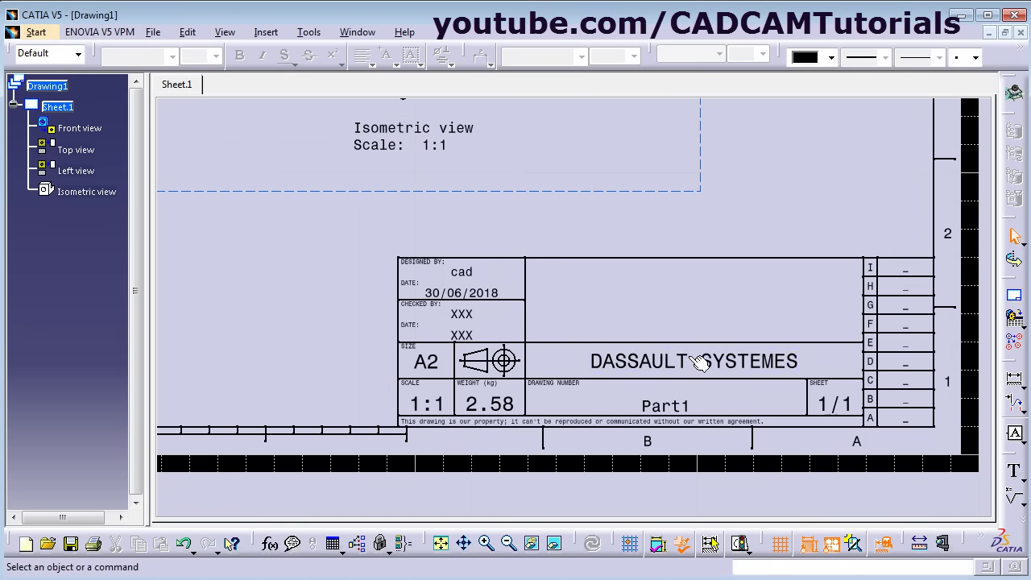
double_click(669, 368)
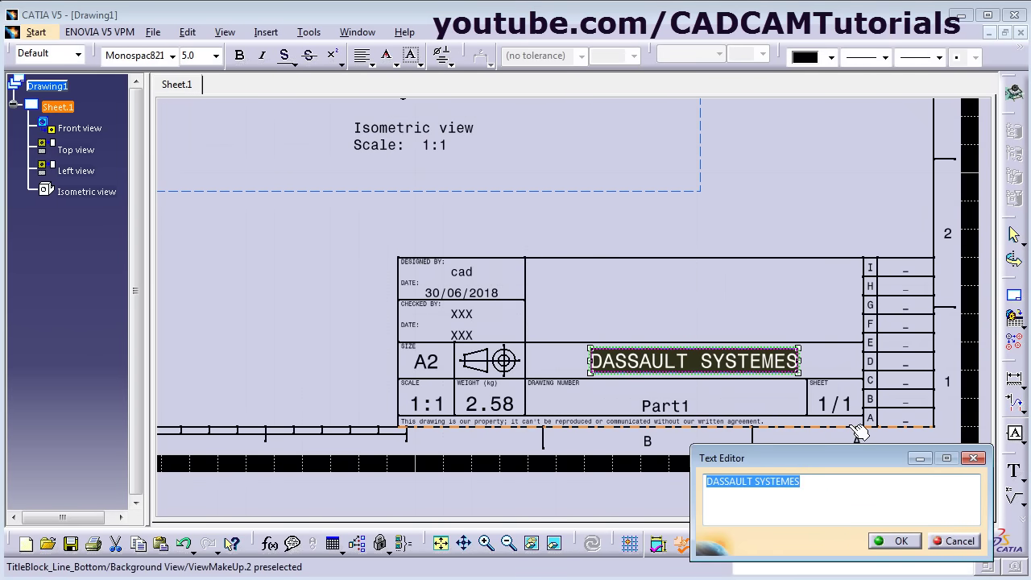
type("cadd")
key("BackSpace")
key("BackSpace")
key("BackSpace")
key("BackSpace")
type("CAM C")
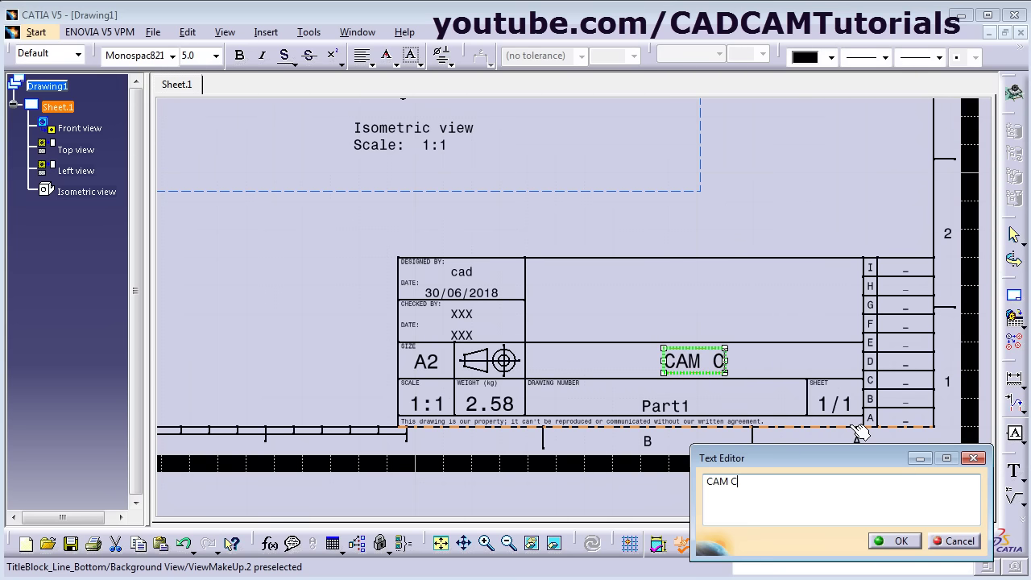
type("AM Tutorials")
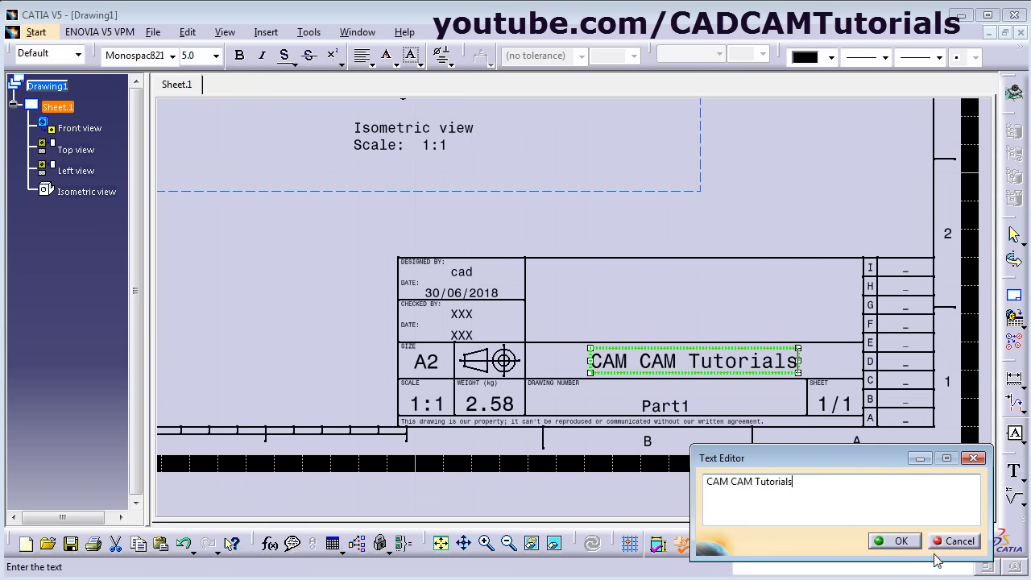
left_click(894, 541)
Leave the sheet background and return Sheet.1 to its working views
scroll(775, 328, "down", 5)
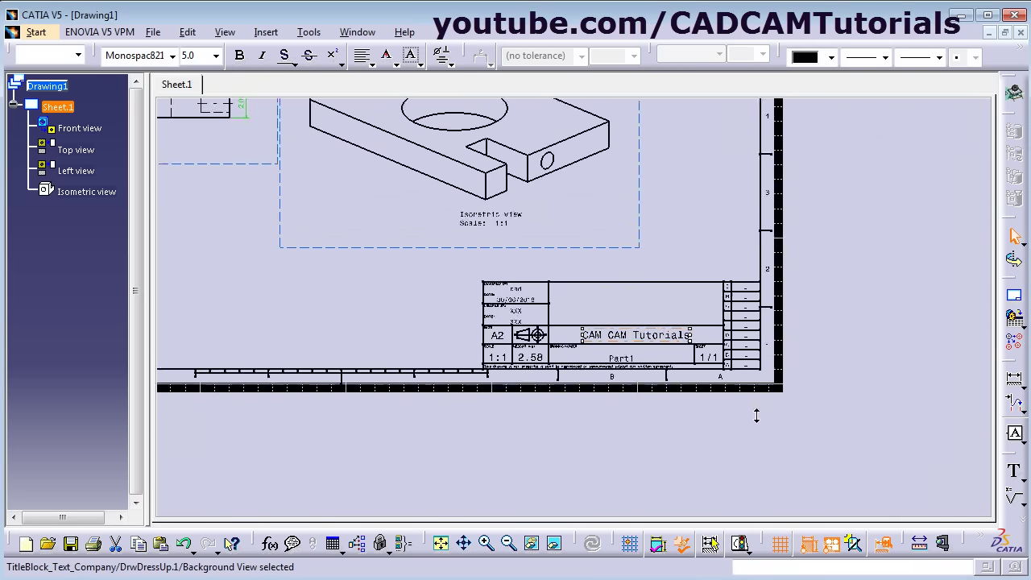
left_click(631, 318)
mouse_move(630, 318)
middle_mouse_down()
mouse_move(664, 316)
mouse_move(571, 378)
middle_mouse_up()
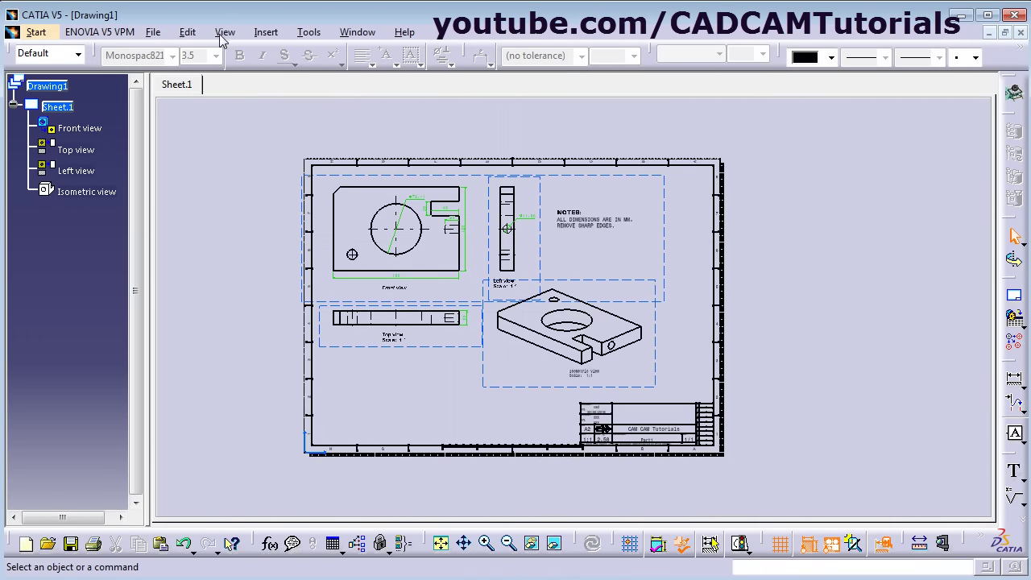
left_click(187, 33)
left_click(247, 453)
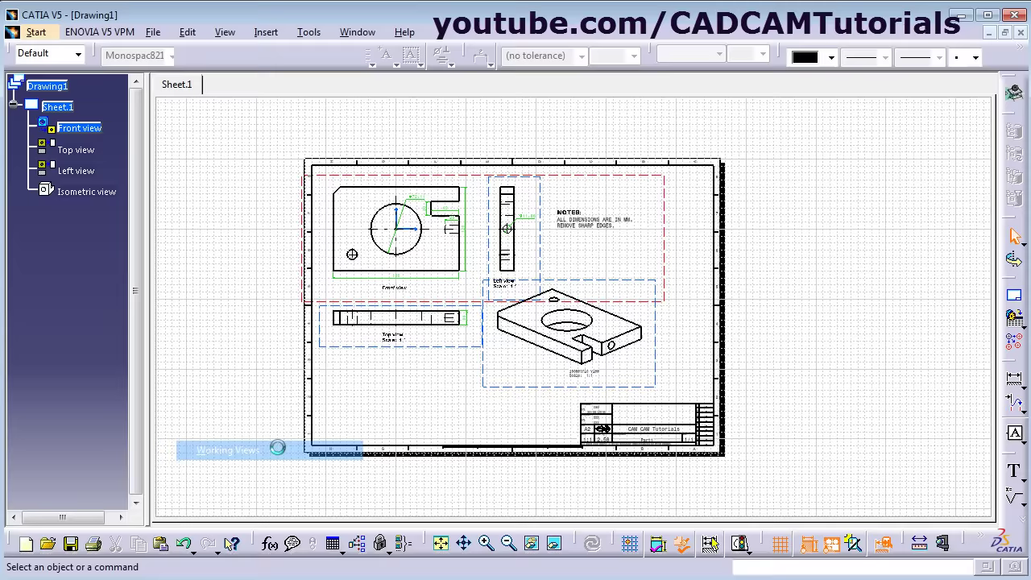
mouse_move(402, 373)
middle_mouse_down()
mouse_move(378, 389)
mouse_move(384, 378)
middle_mouse_up()
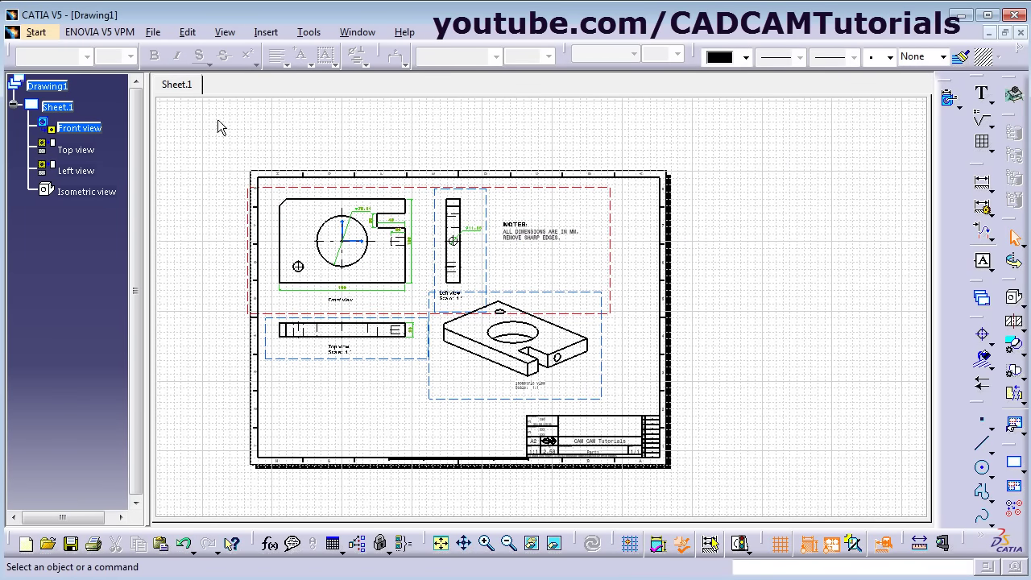
Add a second sheet to the drawing and set its format to A3 ISO
left_click(1014, 467)
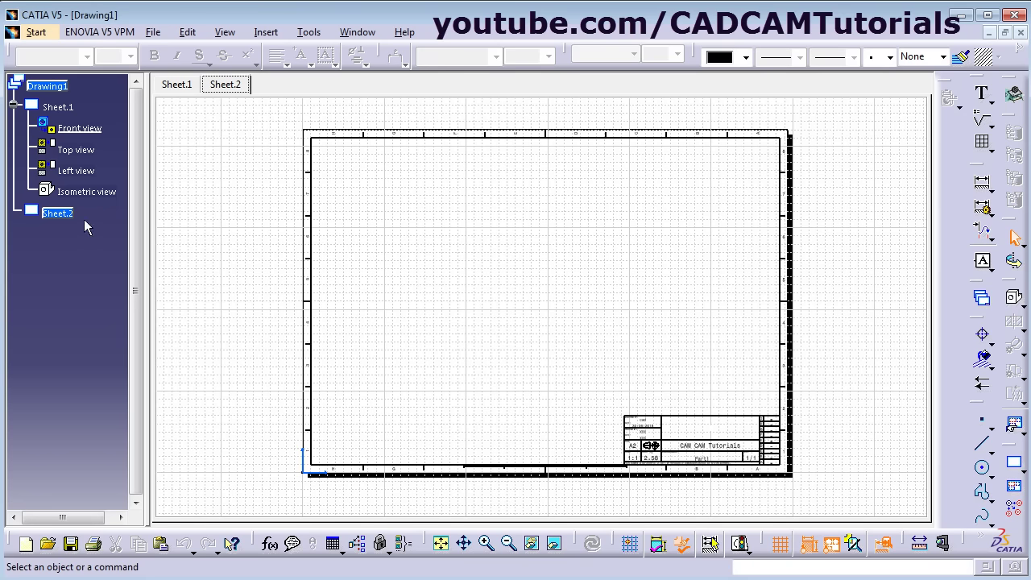
right_click(46, 213)
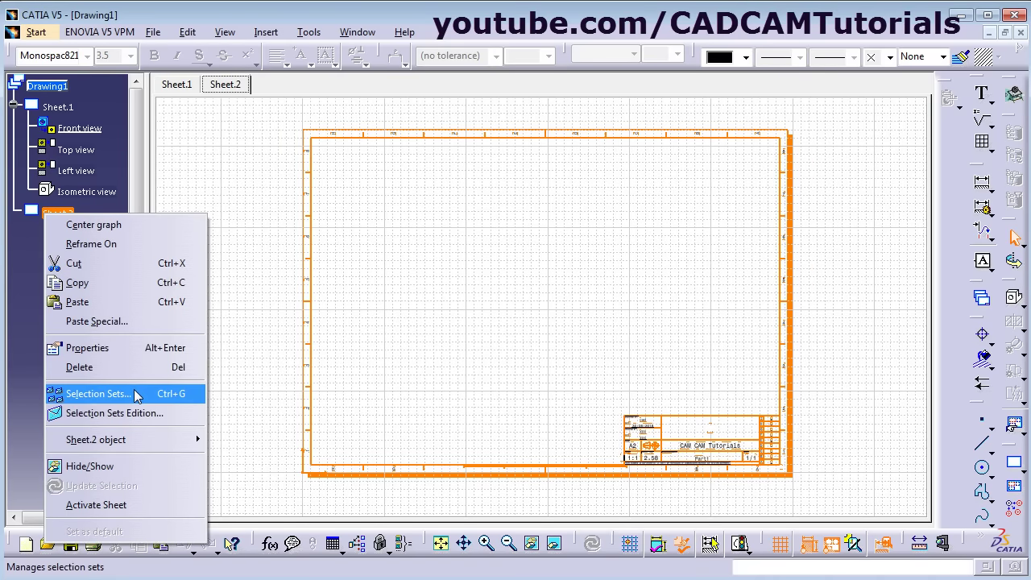
left_click(95, 348)
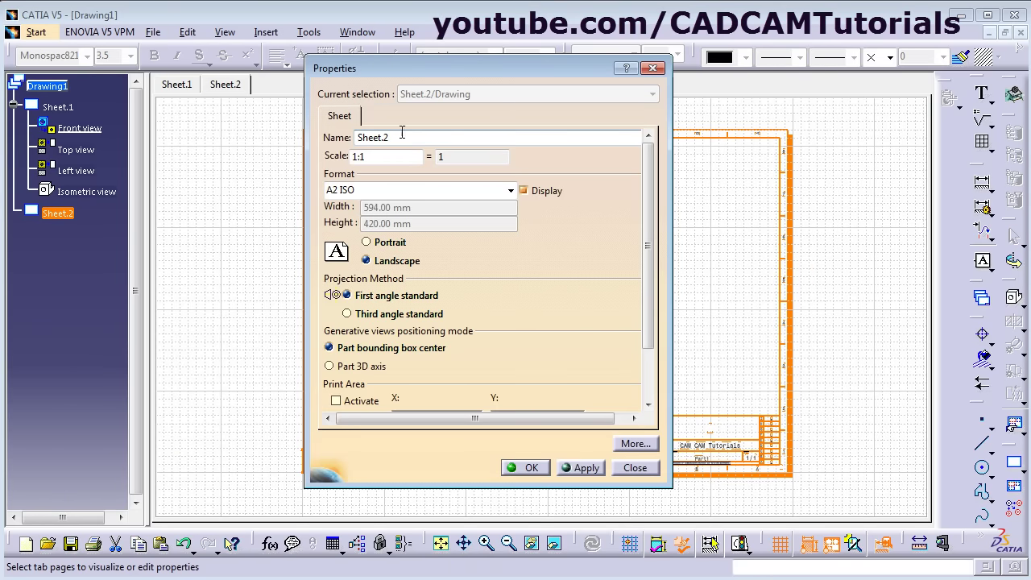
left_click(511, 190)
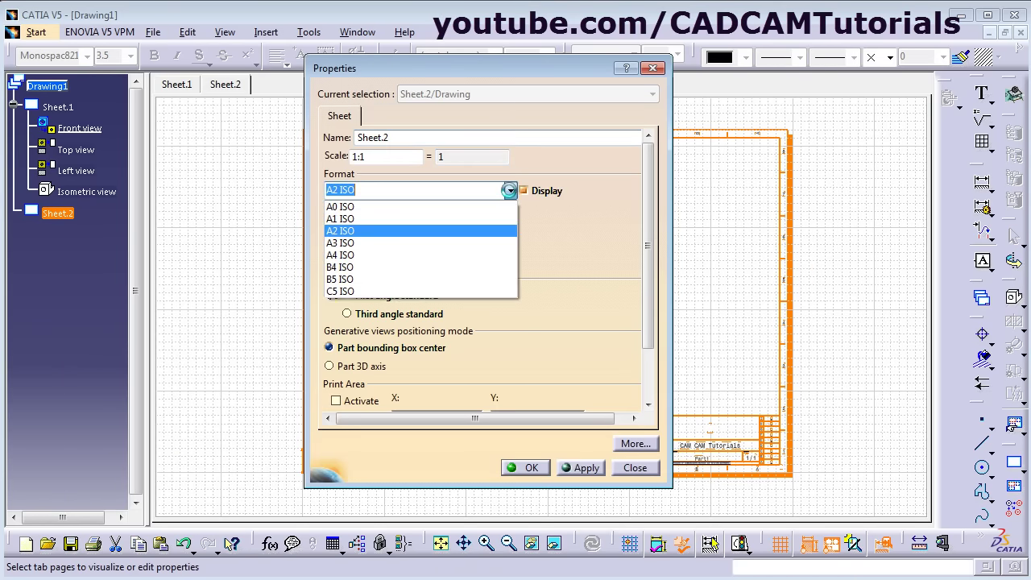
left_click(366, 243)
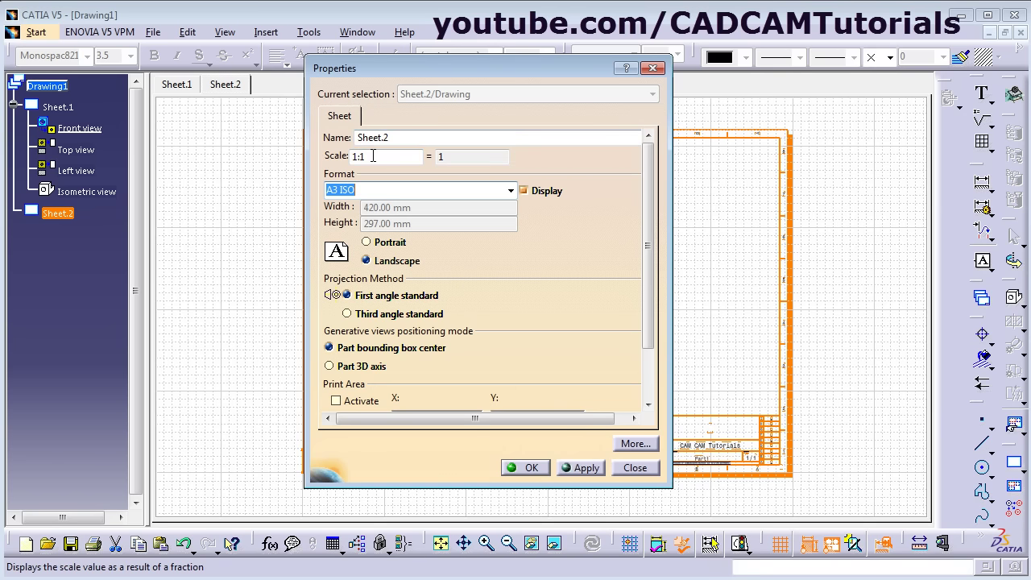
left_click(532, 467)
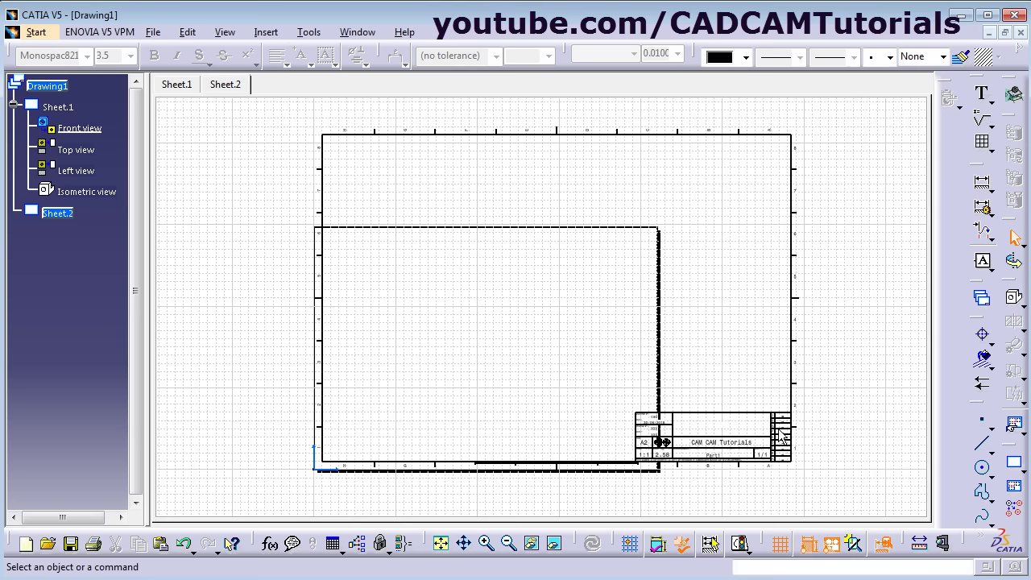
Resize the frame and title block in Sheet.2's background to fit the sheet and return to the working views
left_click(192, 35)
left_click(266, 450)
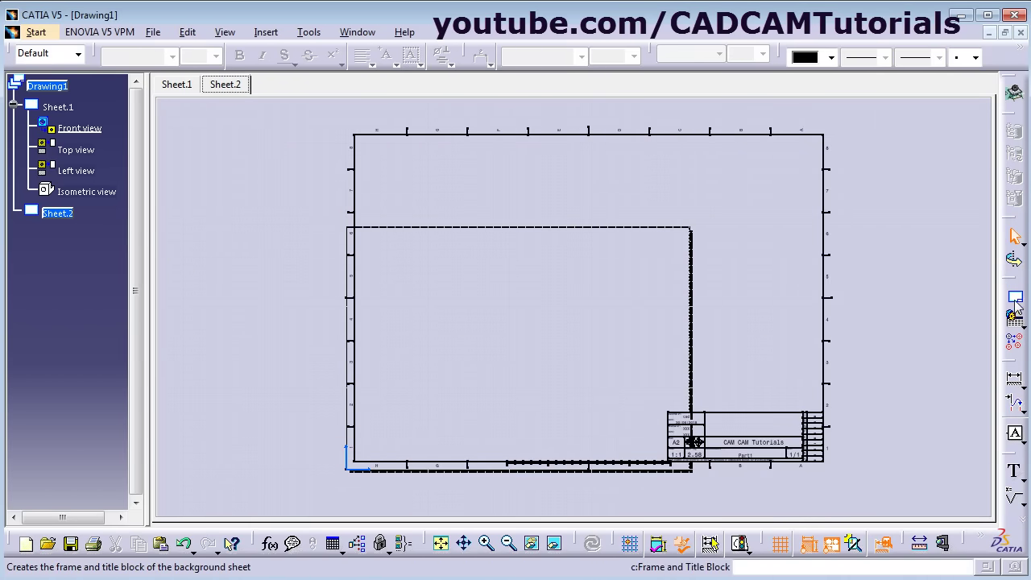
left_click(1014, 299)
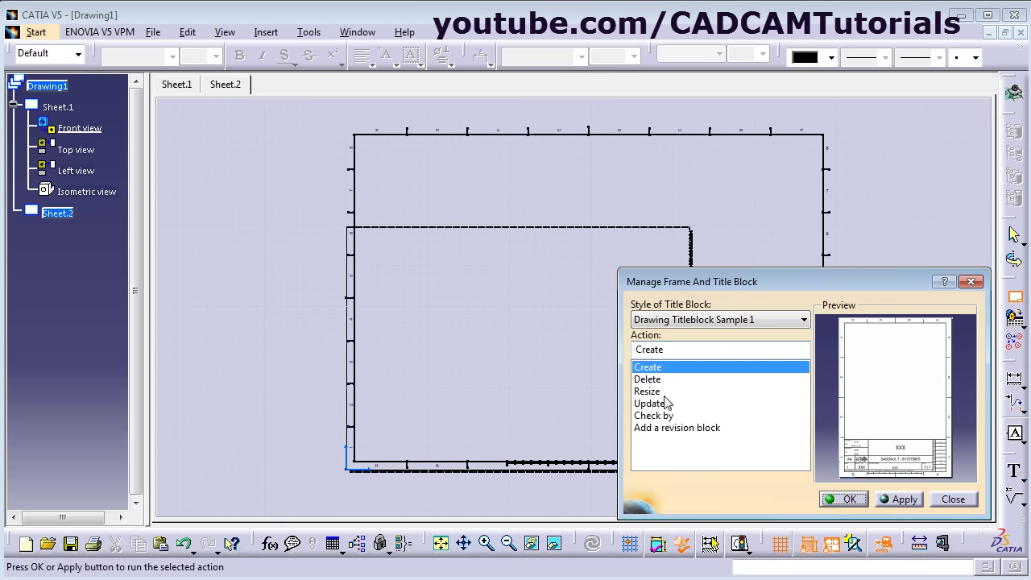
left_click(657, 392)
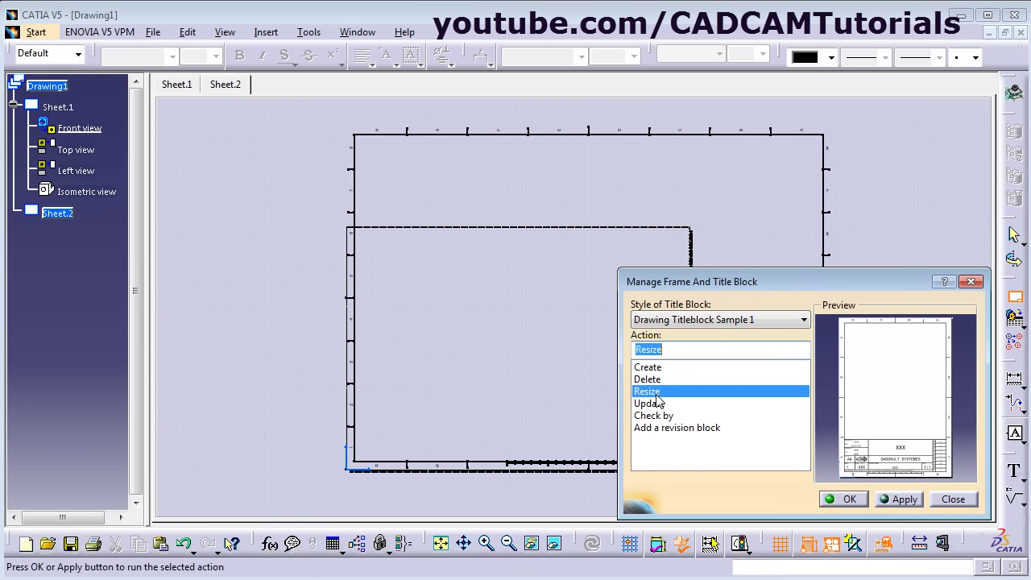
left_click(903, 499)
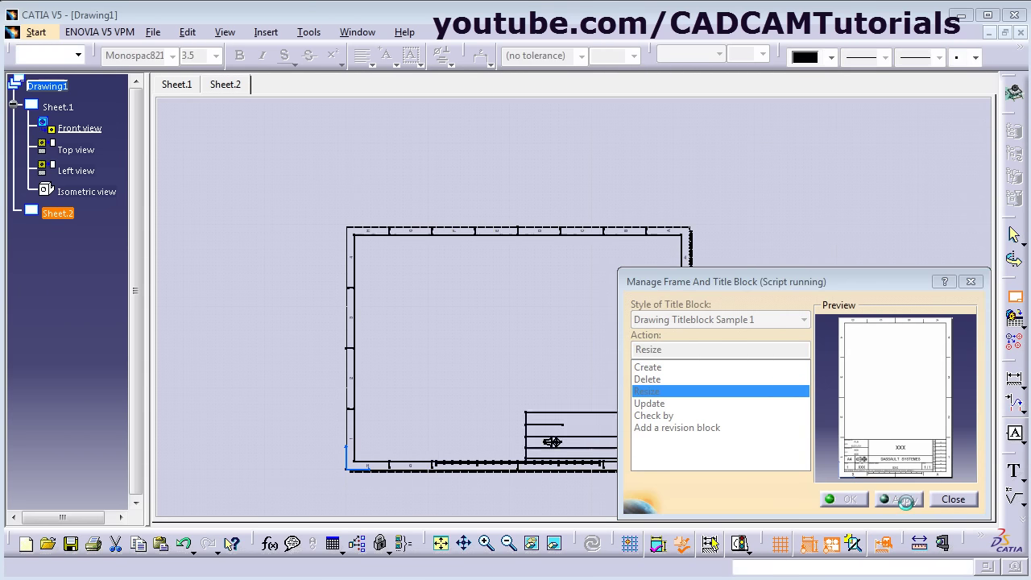
left_click(849, 499)
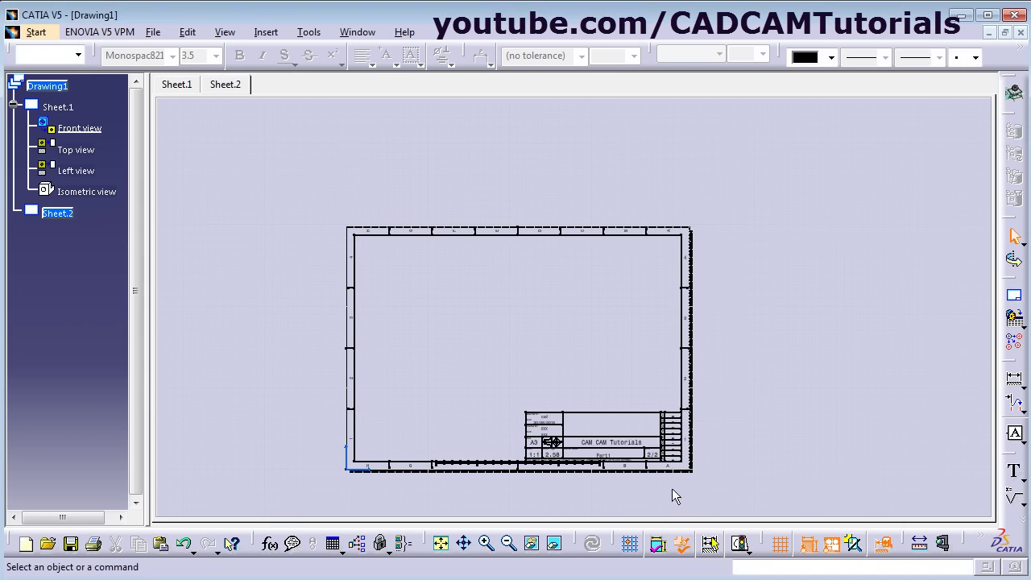
mouse_move(672, 494)
middle_mouse_down()
mouse_move(617, 462)
mouse_move(604, 434)
mouse_move(662, 362)
middle_mouse_up()
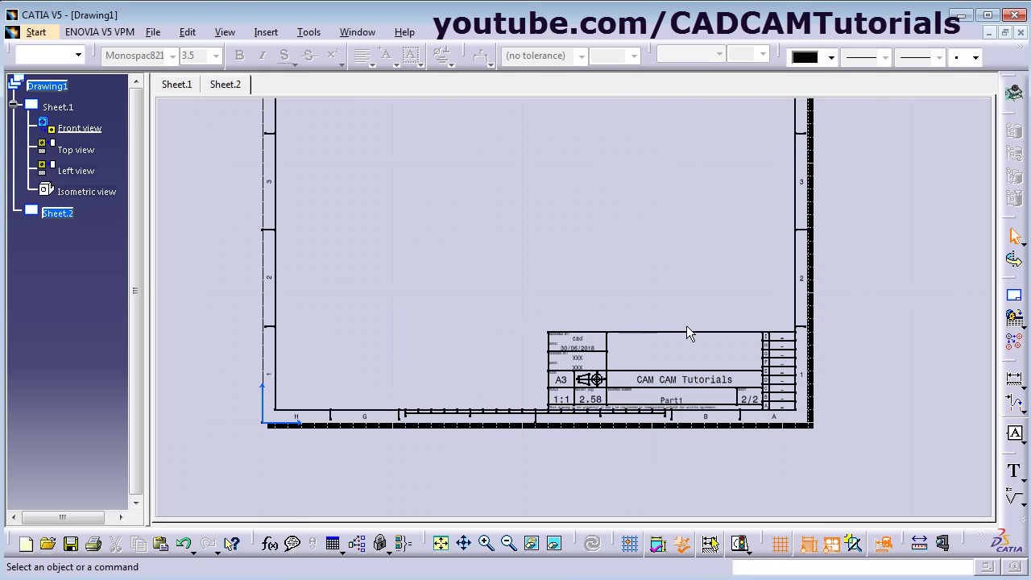
mouse_move(686, 329)
middle_mouse_down()
mouse_move(684, 293)
mouse_move(433, 423)
middle_mouse_up()
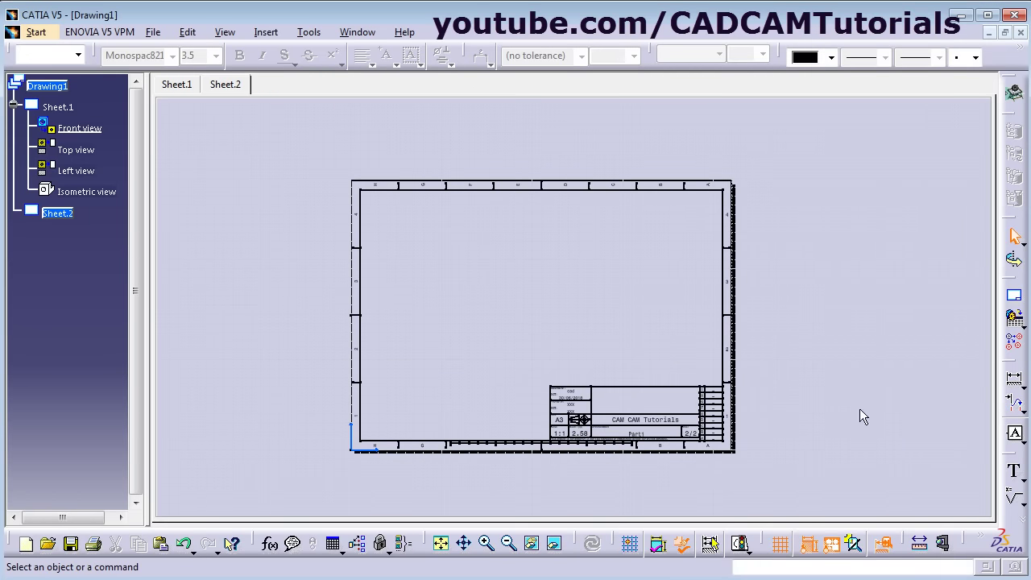
left_click(187, 31)
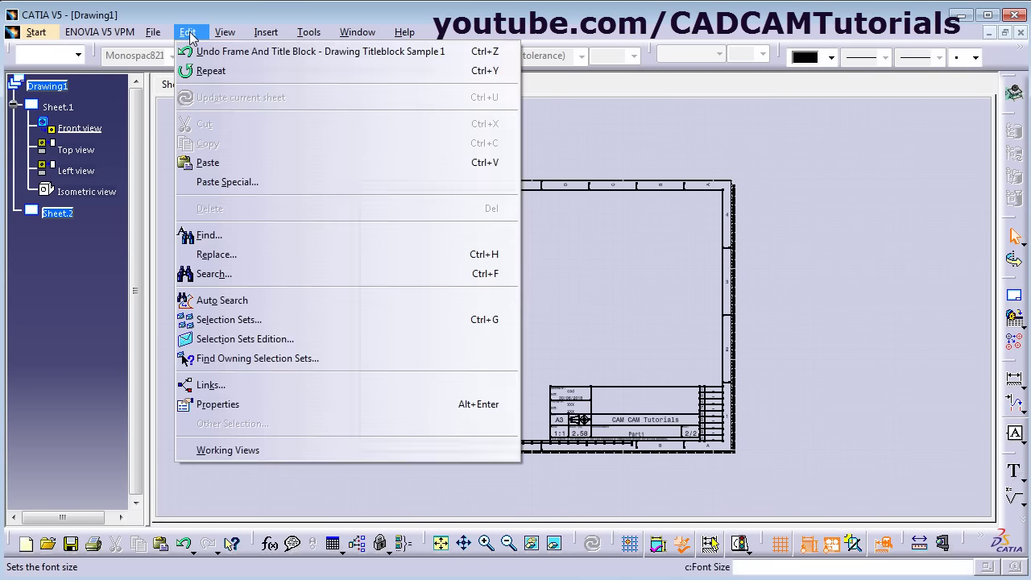
left_click(228, 450)
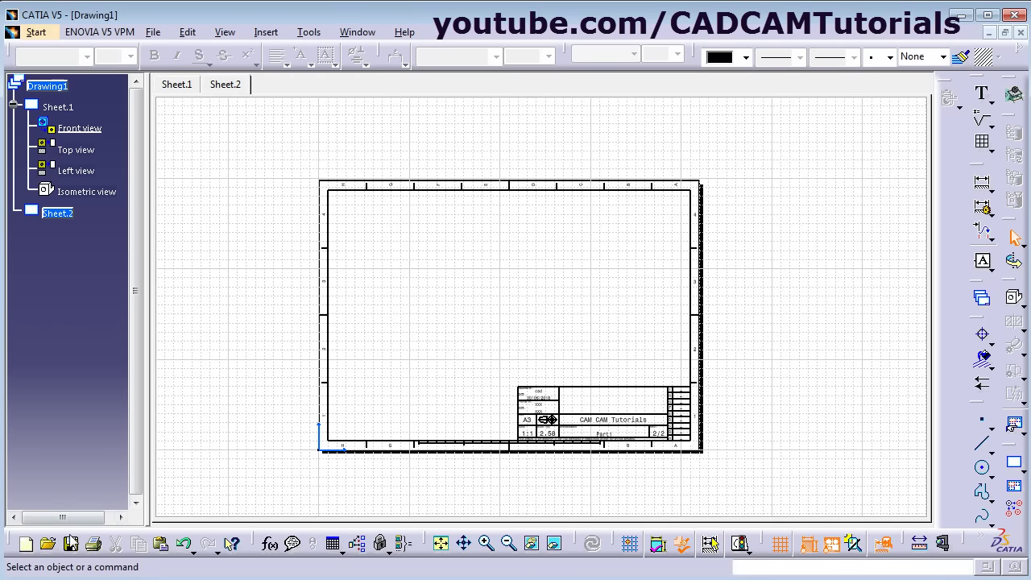
Open the Vertical Plate part from the CATIA folder and show it in the standard isometric view
left_click(49, 545)
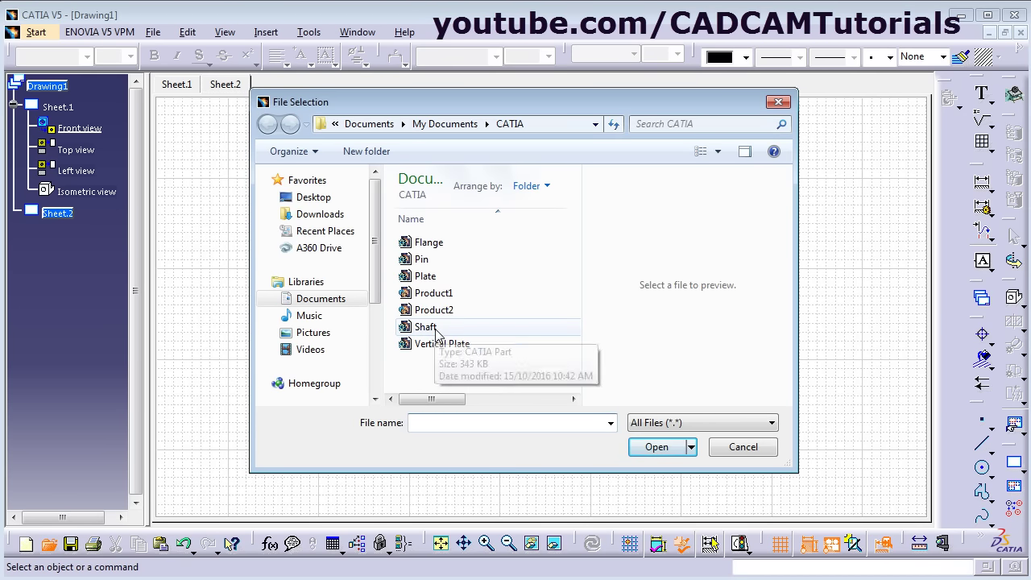
left_click(453, 346)
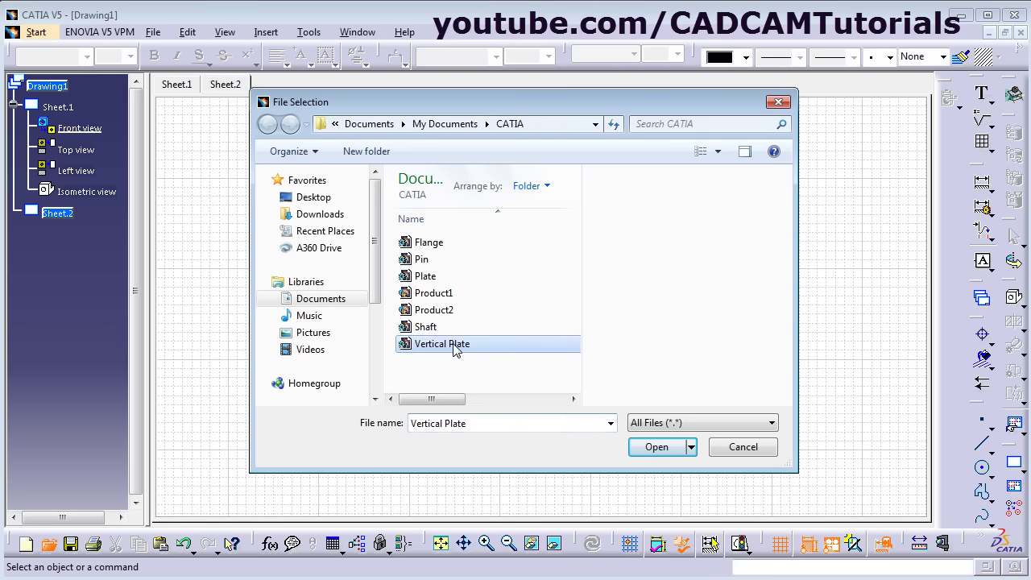
left_click(656, 447)
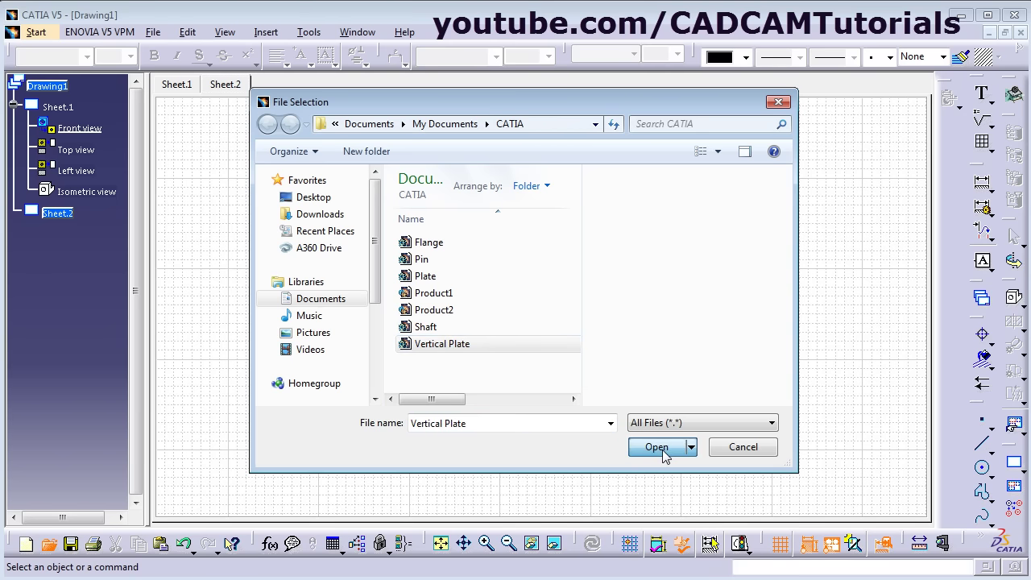
left_click(621, 543)
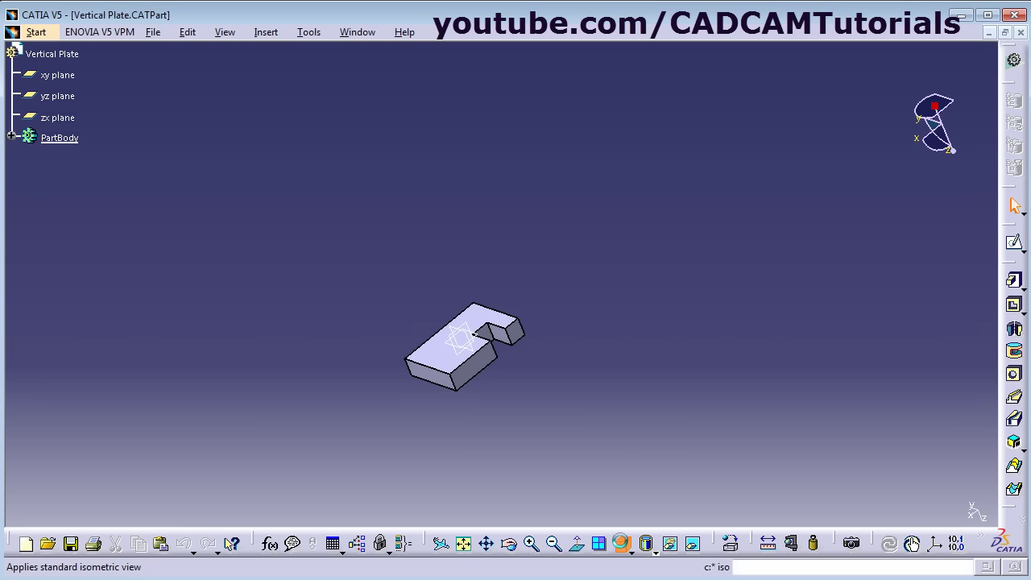
Create a front view of the Vertical Plate on Sheet.2 from its large notched face, with the notch opening downward
left_click(358, 32)
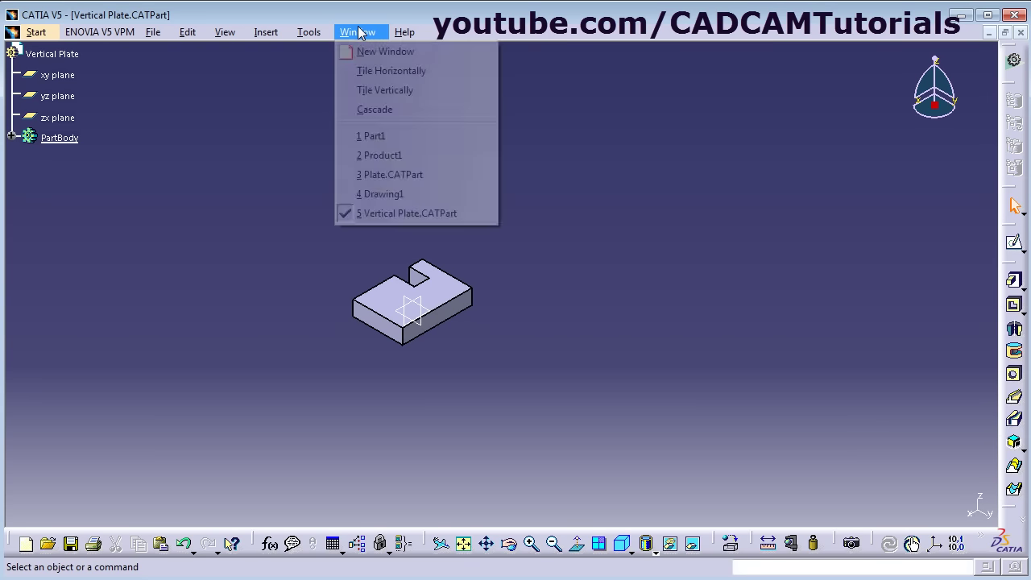
left_click(389, 195)
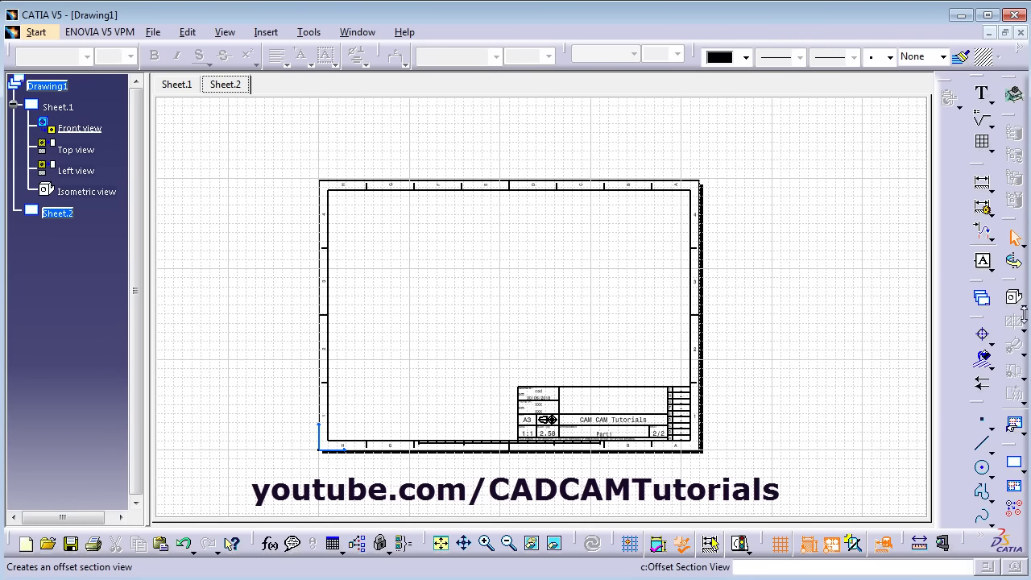
left_click(1022, 307)
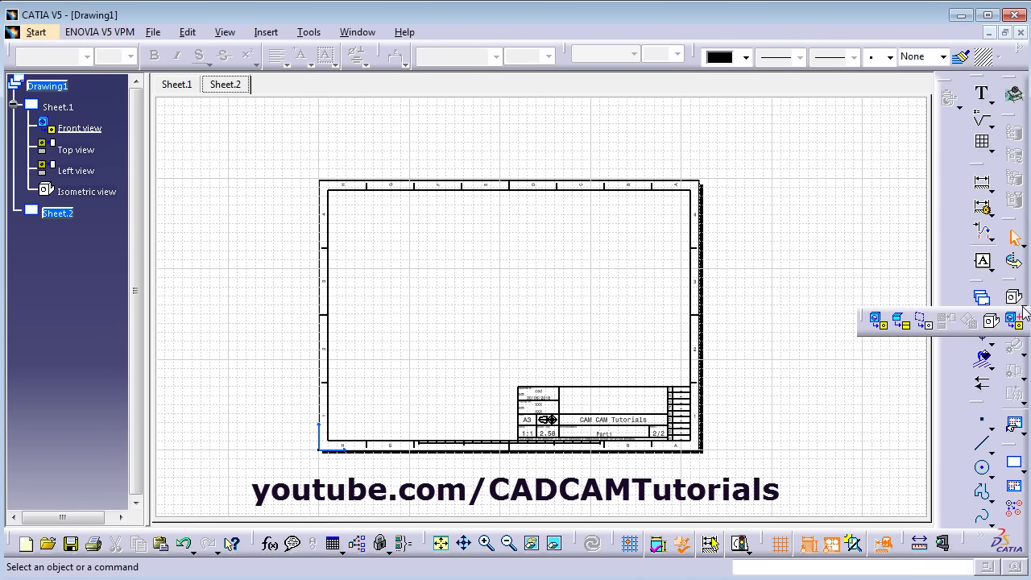
left_click(877, 322)
left_click(357, 32)
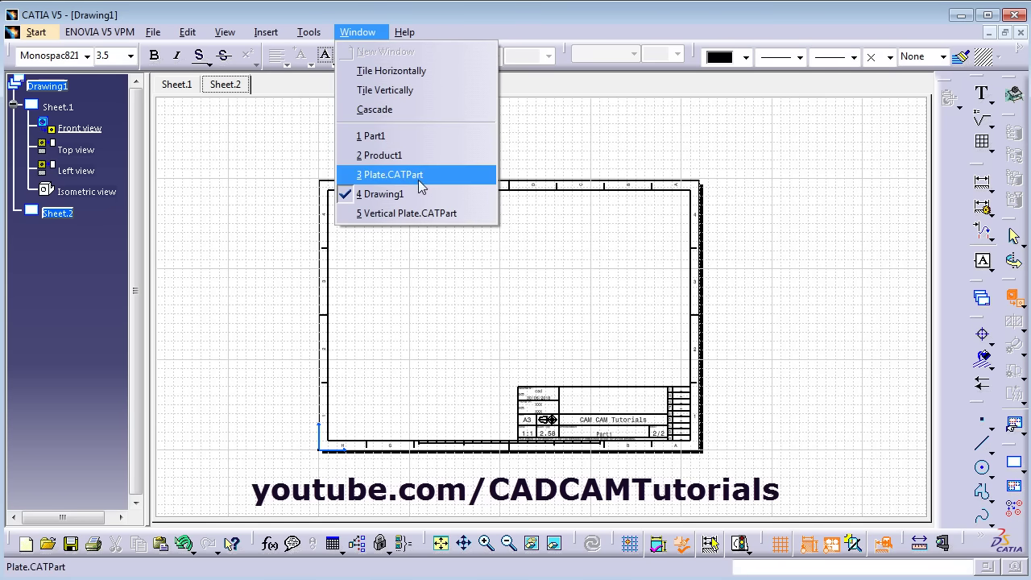
left_click(433, 214)
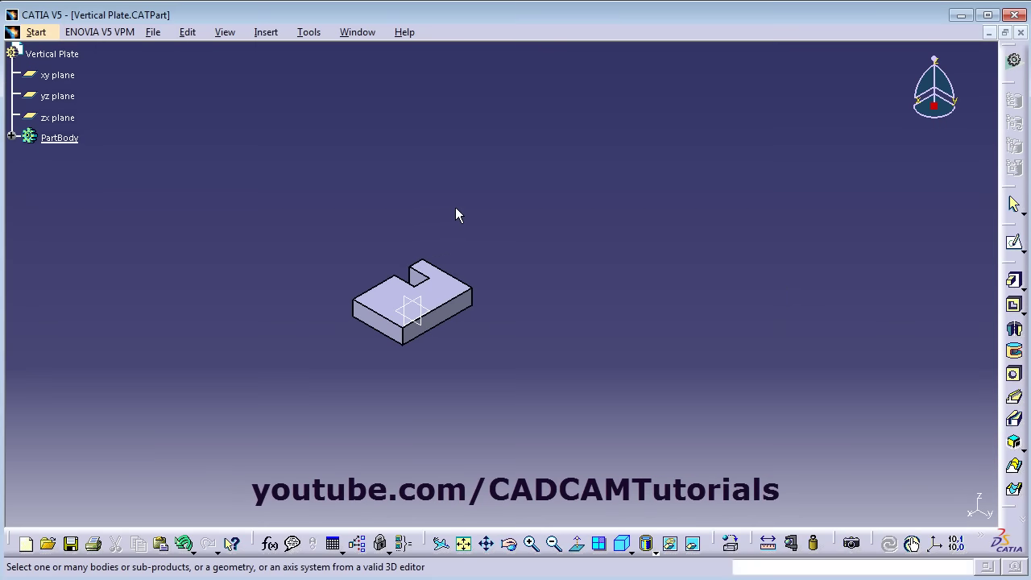
left_click(449, 298)
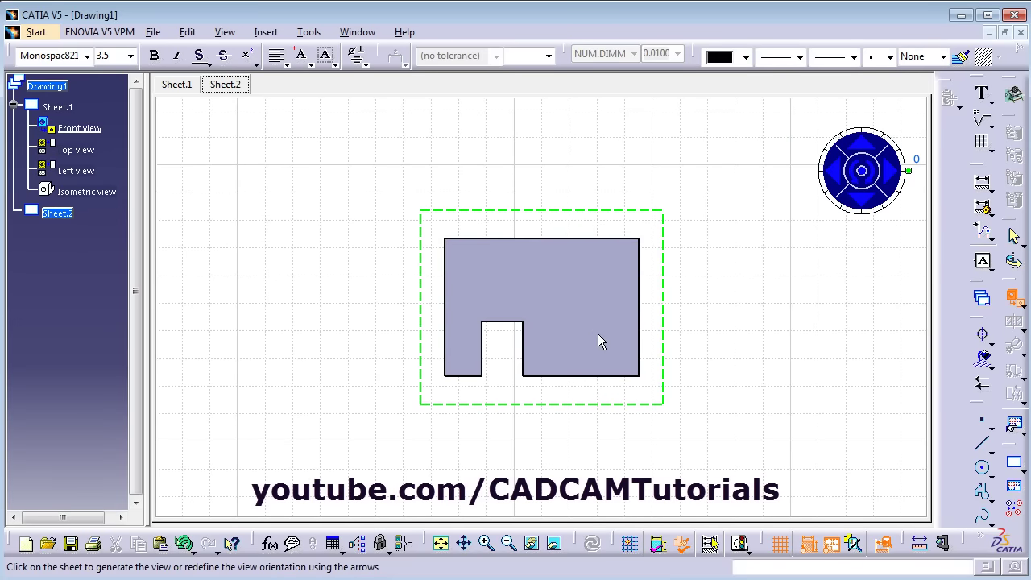
left_click(890, 172)
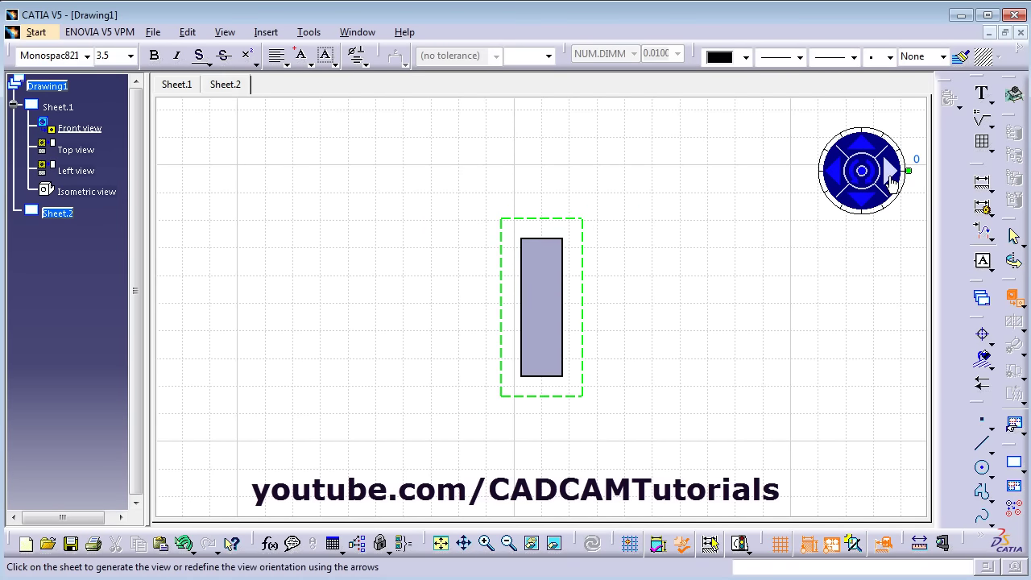
left_click(890, 179)
left_click(836, 173)
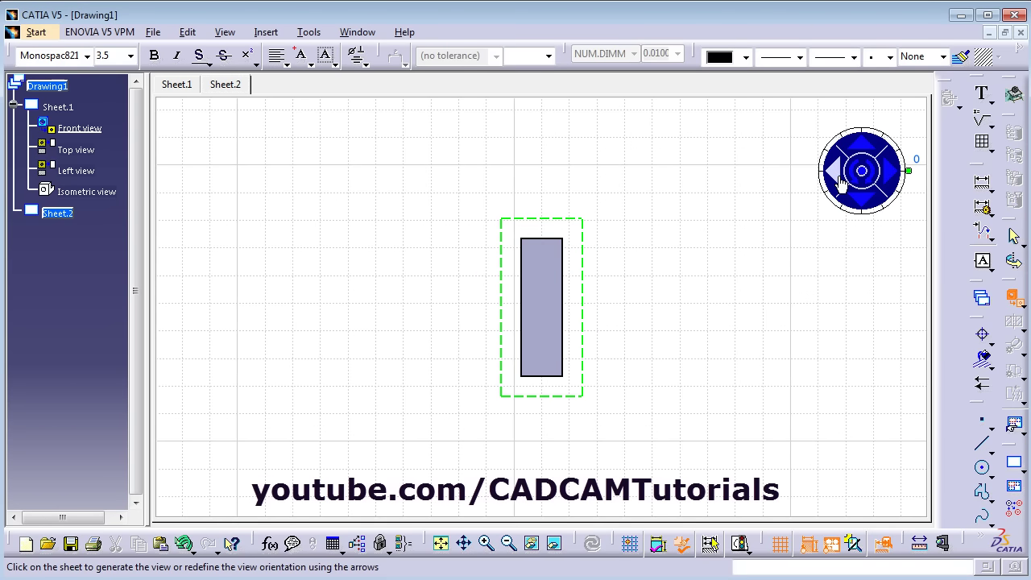
left_click(834, 179)
left_click(778, 316)
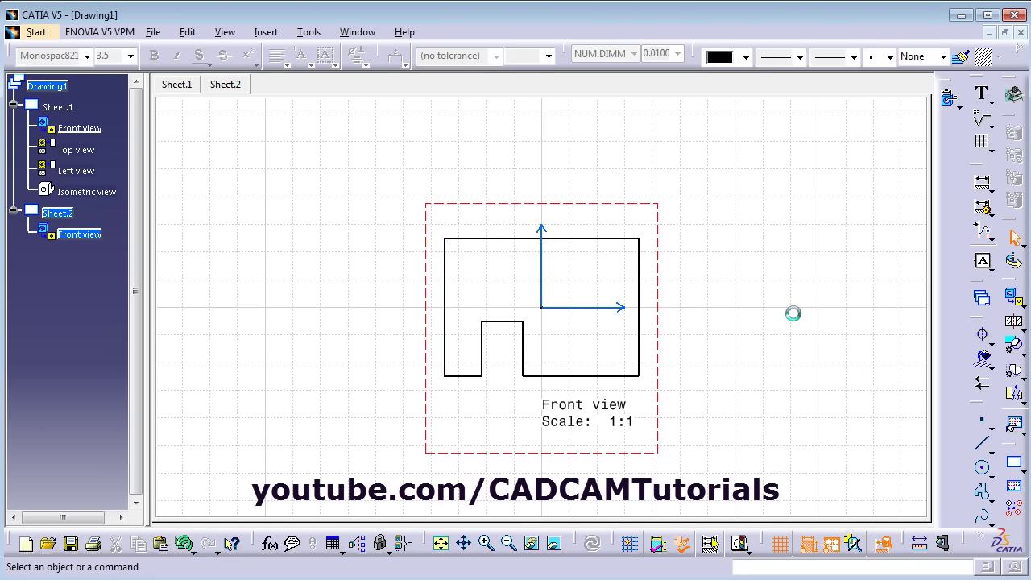
Move the front view to the upper-left area inside Sheet.2's frame
middle_click_drag(792, 310, 575, 311)
left_click_drag(574, 311, 383, 202)
left_click(523, 245)
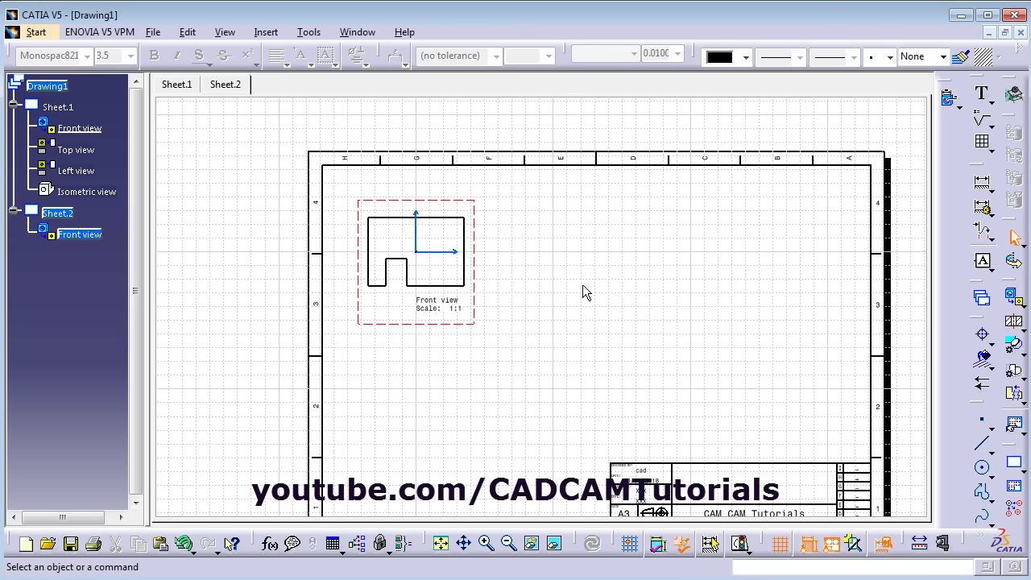
Project a left view to the right of Sheet.2's front view and a top view below it
left_click(1024, 305)
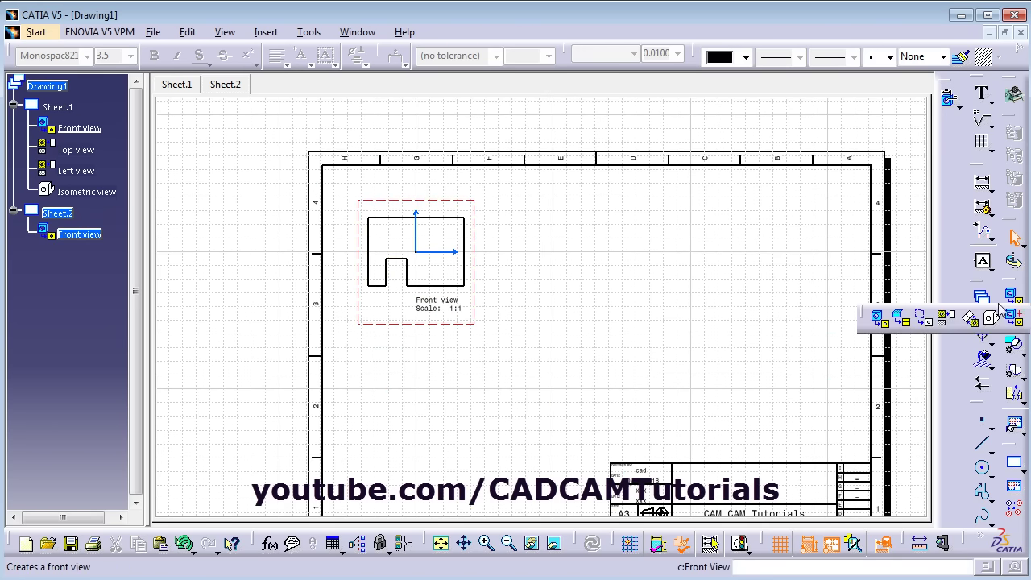
left_click(945, 320)
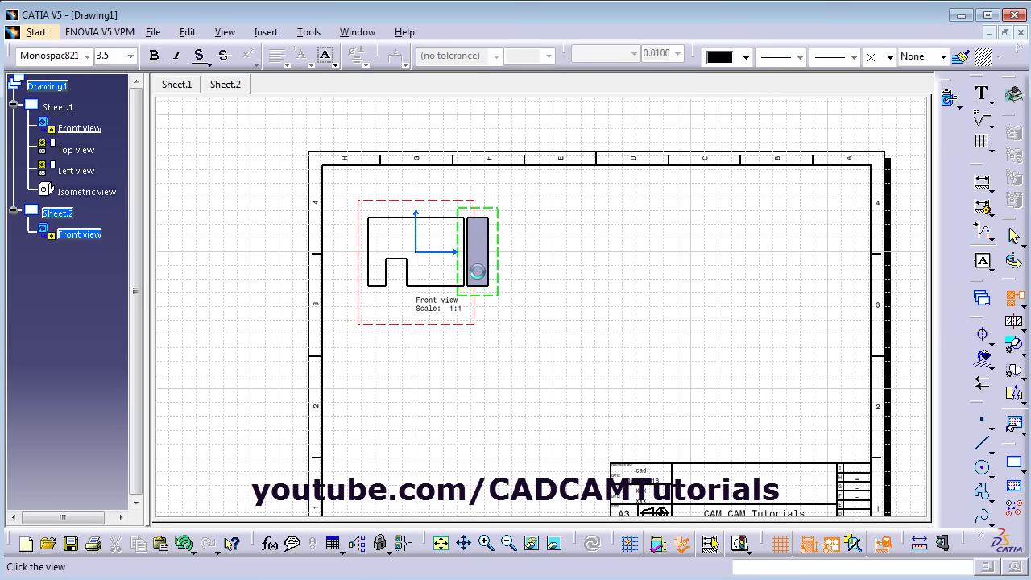
left_click(559, 288)
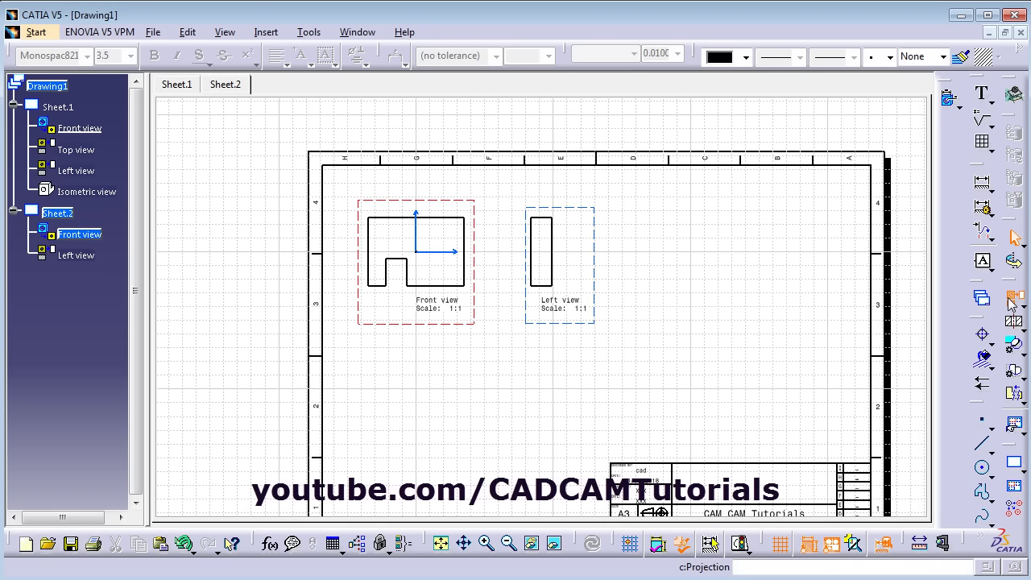
left_click(1012, 302)
left_click(449, 370)
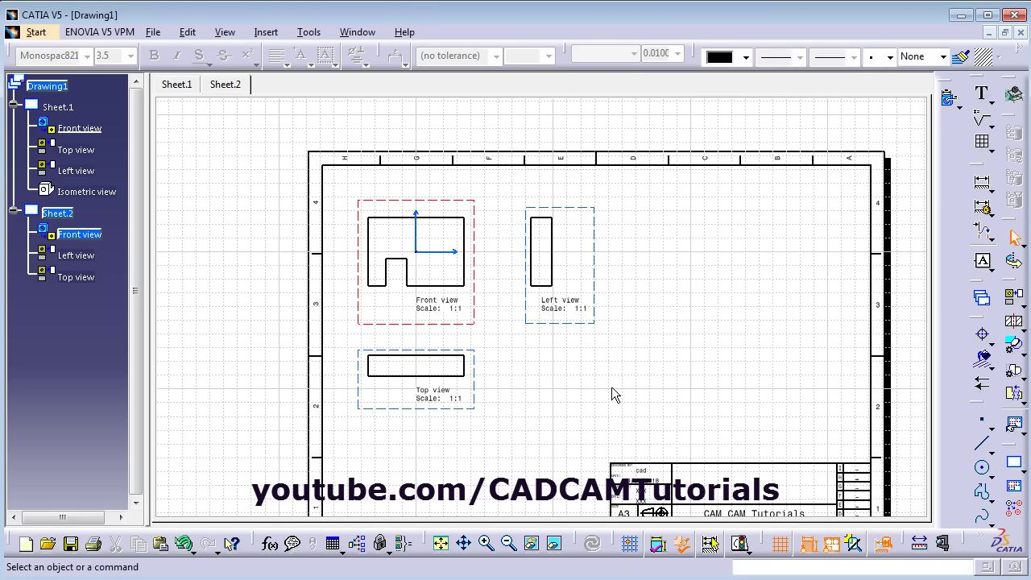
Create an isometric view of the Vertical Plate part on Sheet.2, keeping its default orientation
left_click(1021, 307)
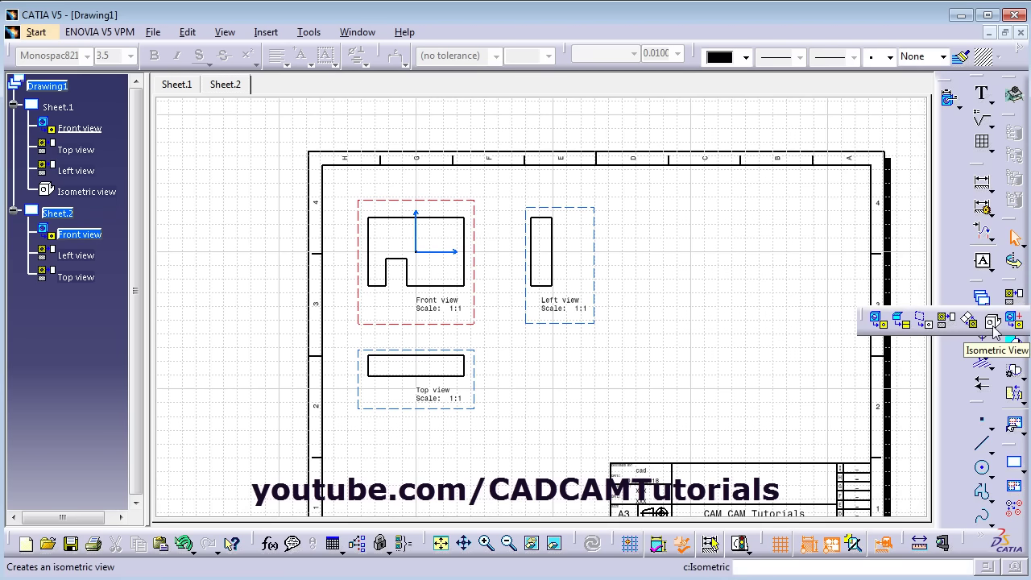
left_click(994, 326)
left_click(357, 33)
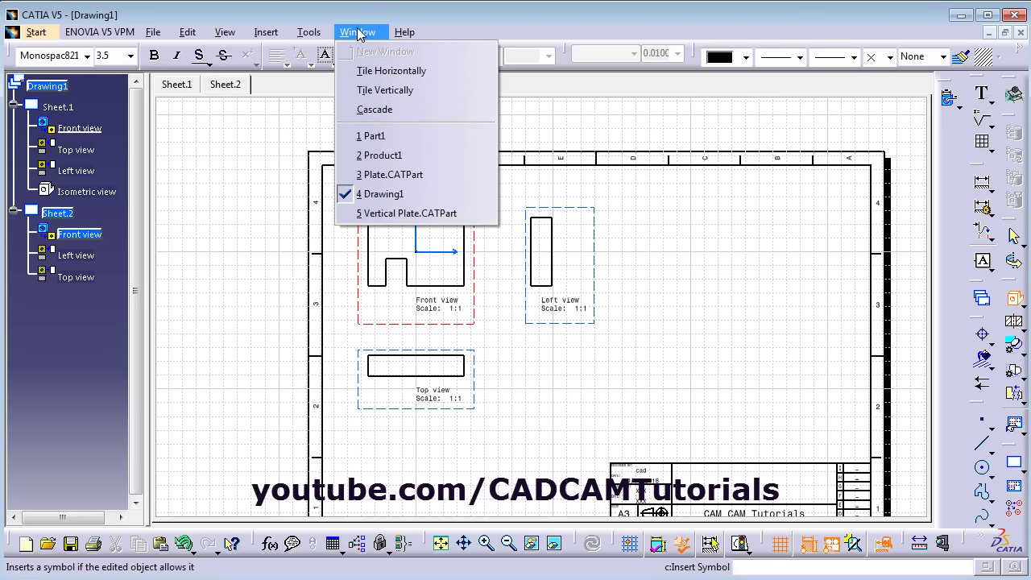
left_click(407, 214)
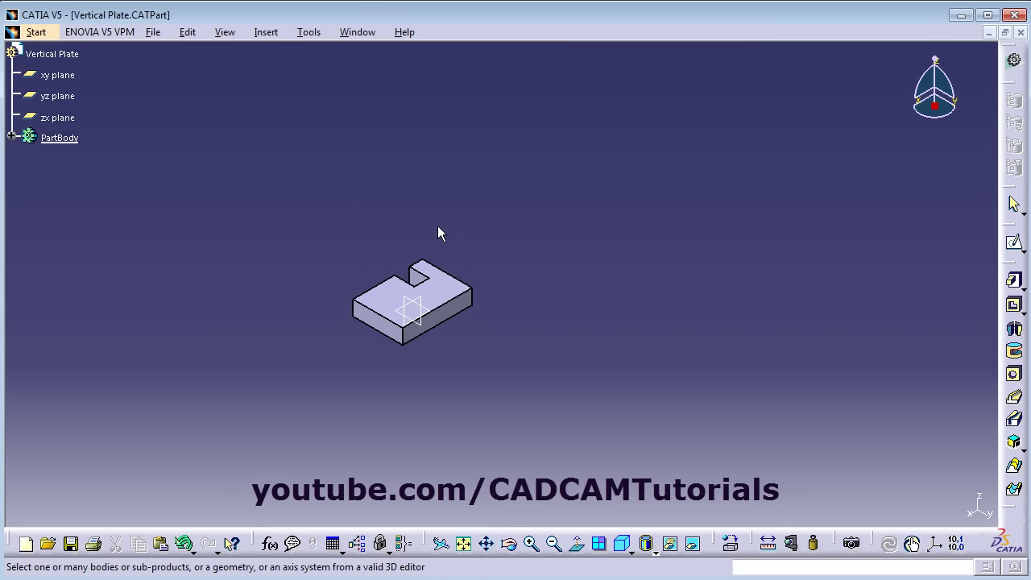
left_click(446, 299)
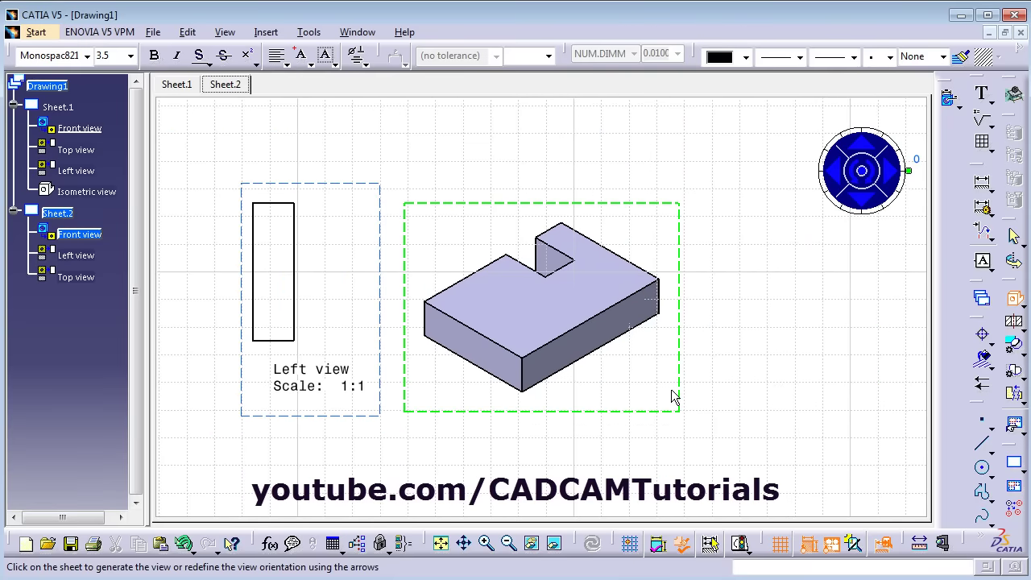
left_click(813, 365)
Move the isometric view below the left view, beside the top view on Sheet.2
mouse_move(782, 355)
middle_mouse_down()
mouse_move(750, 309)
mouse_move(765, 387)
mouse_move(686, 384)
mouse_move(764, 327)
middle_mouse_up()
left_click_drag(699, 169, 591, 303)
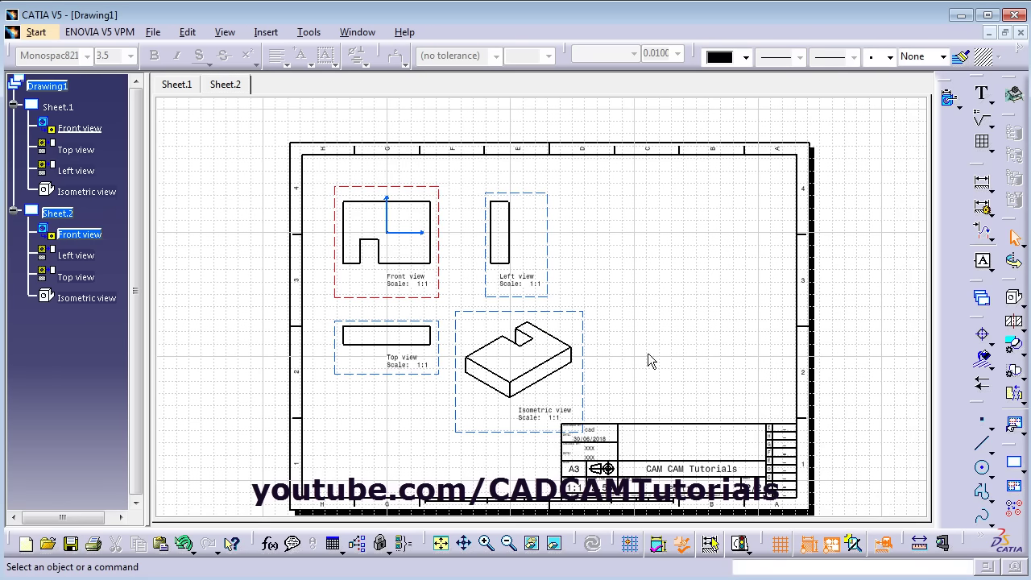
scroll(631, 379, "down", 2)
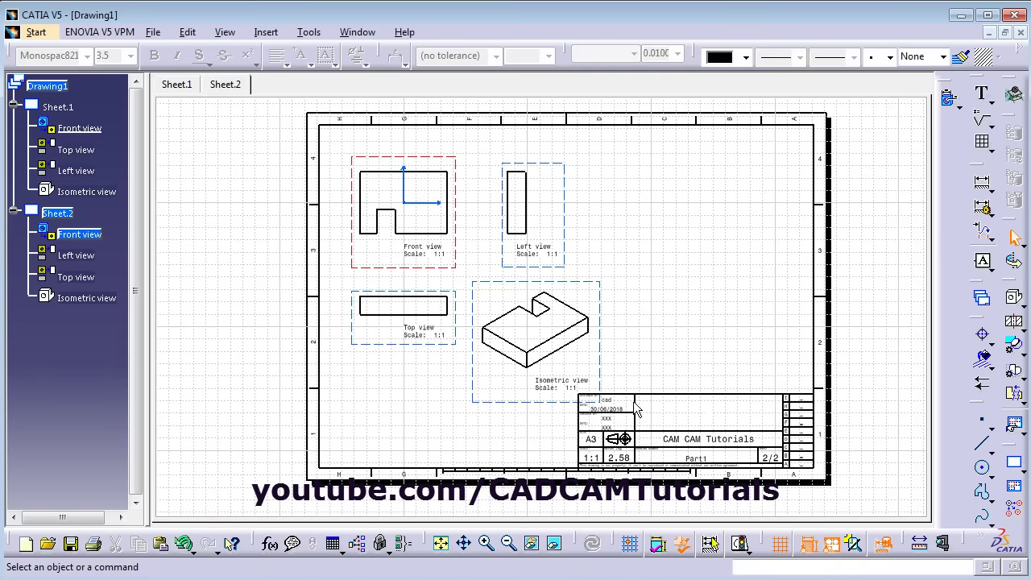
scroll(665, 405, "up", 2)
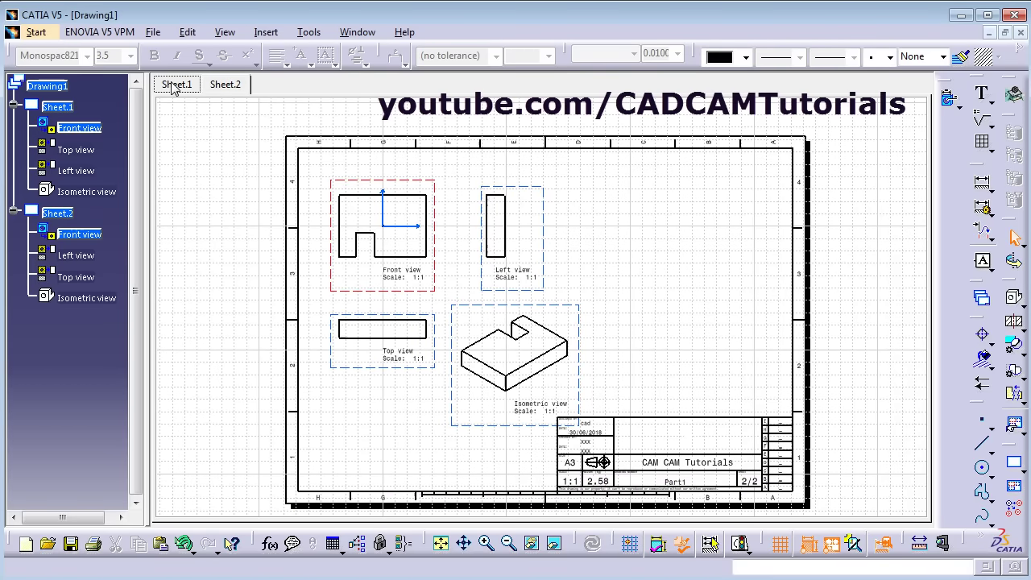
Add a radius dimension to the small hole near the lower-left corner of Sheet.1's front view
left_click(176, 84)
scroll(372, 223, "up", 2)
middle_click_drag(283, 276, 529, 426)
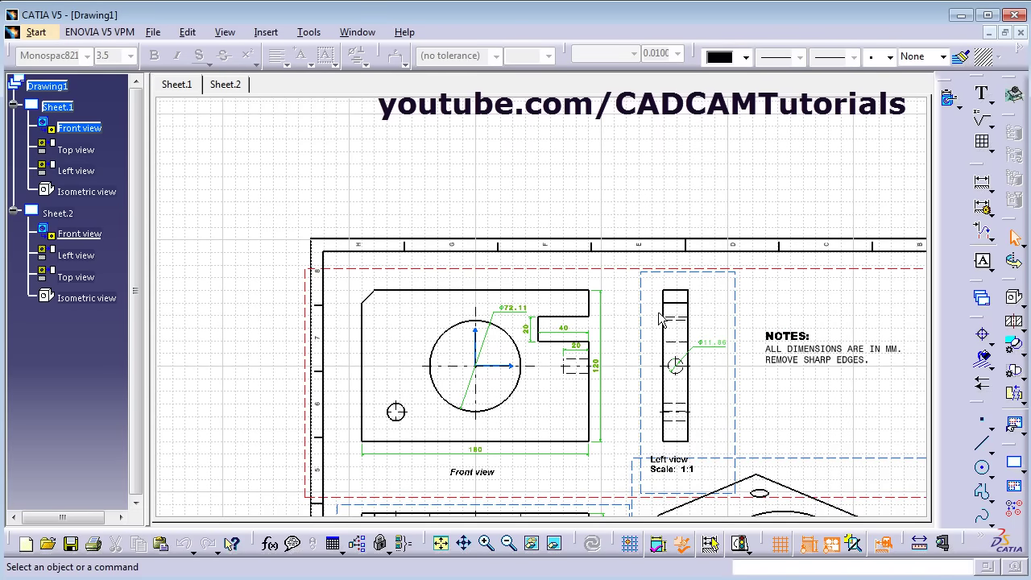
left_click(990, 193)
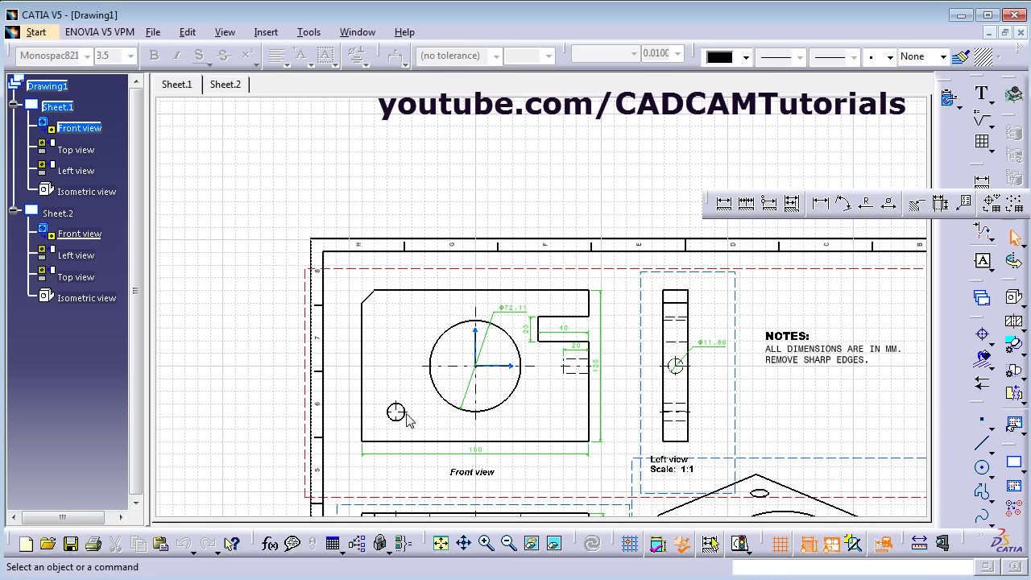
left_click(866, 207)
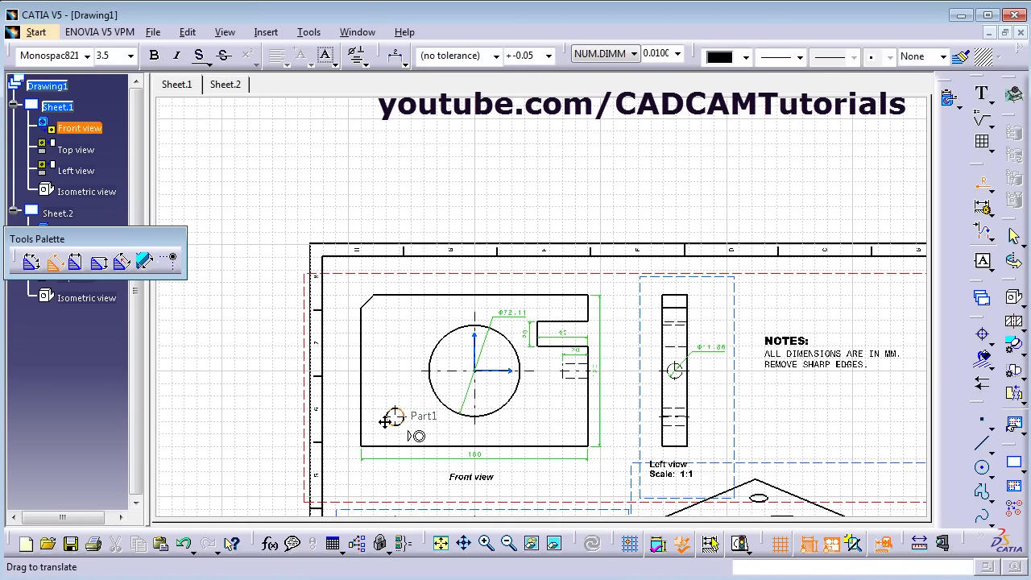
mouse_move(392, 421)
middle_mouse_down("ctrl")
mouse_move(421, 300)
mouse_move(457, 235)
middle_mouse_up("ctrl")
middle_click_drag(188, 493, 314, 345)
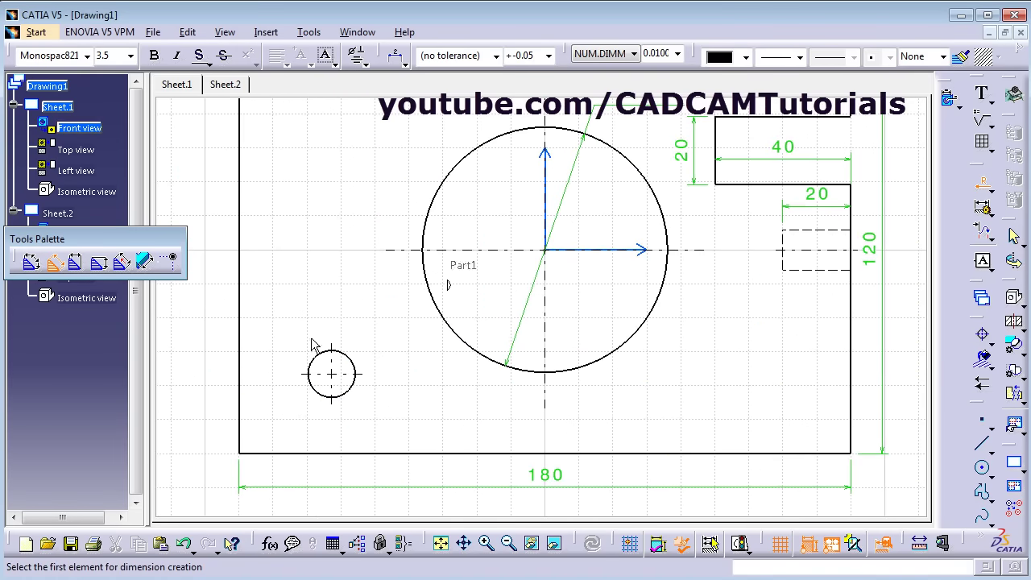
left_click(353, 365)
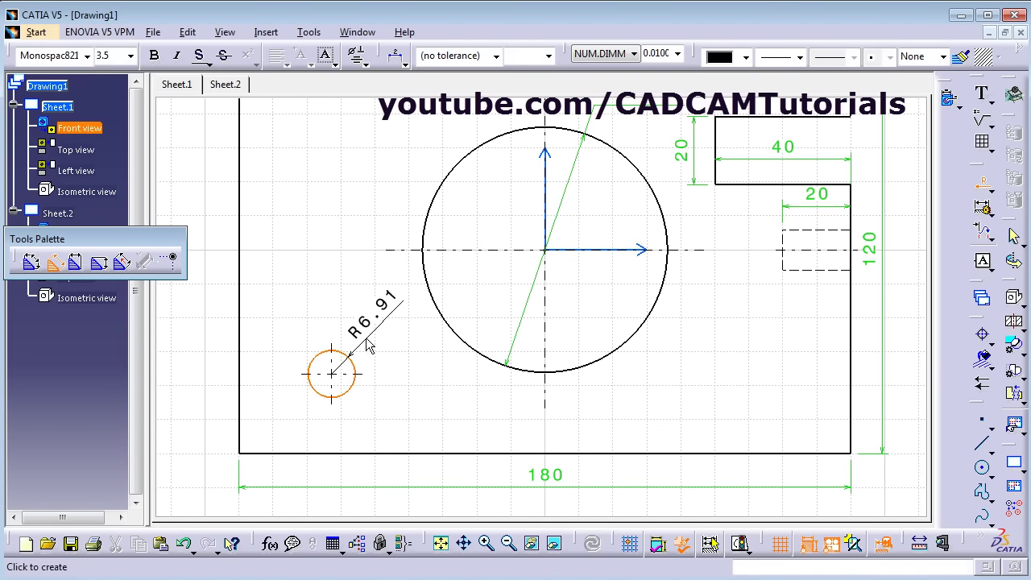
left_click(367, 344)
Dimension the length of the chamfered upper-left corner edge in Sheet.1's front view
scroll(410, 233, "down", 2)
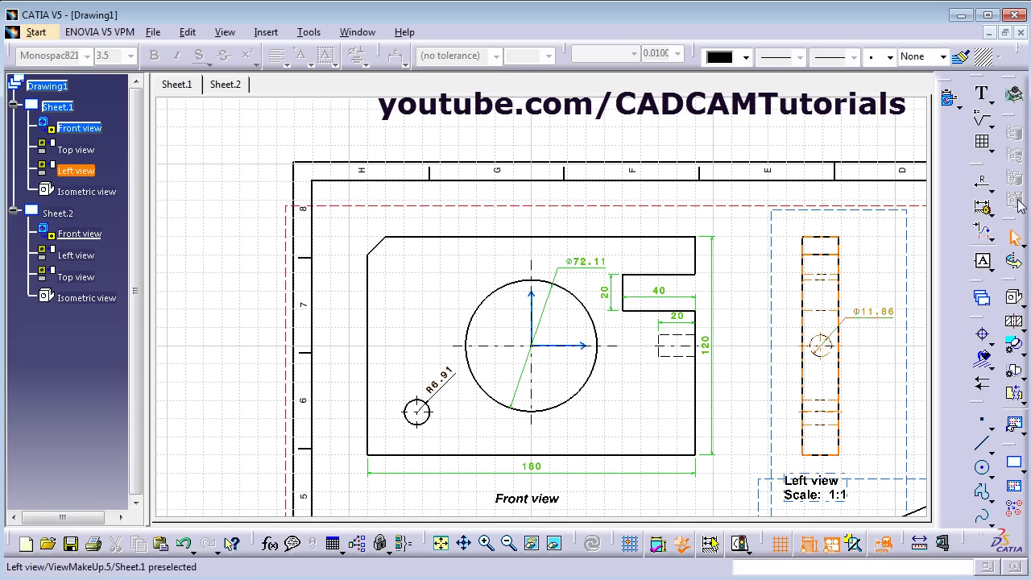
left_click(993, 194)
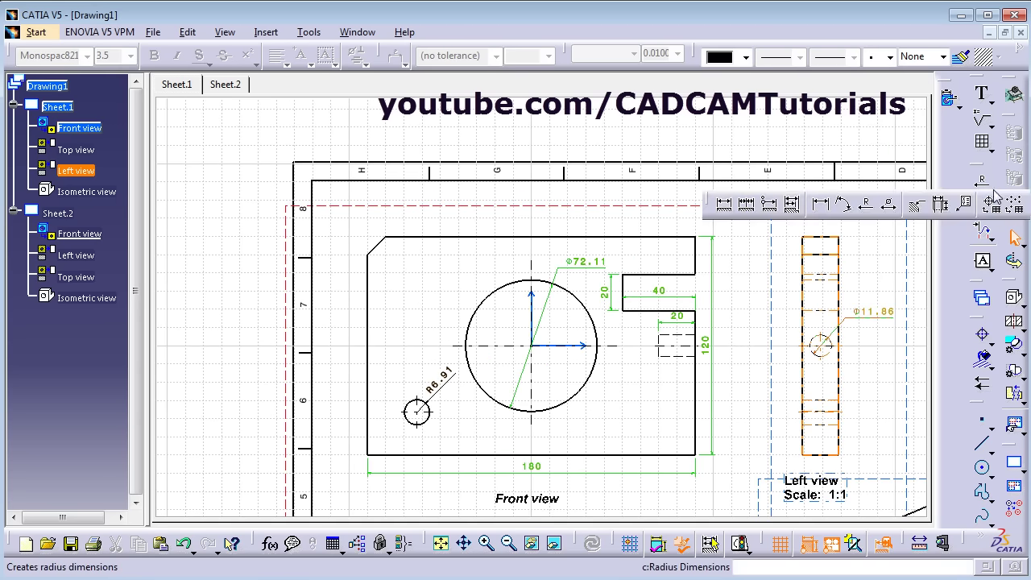
left_click(726, 206)
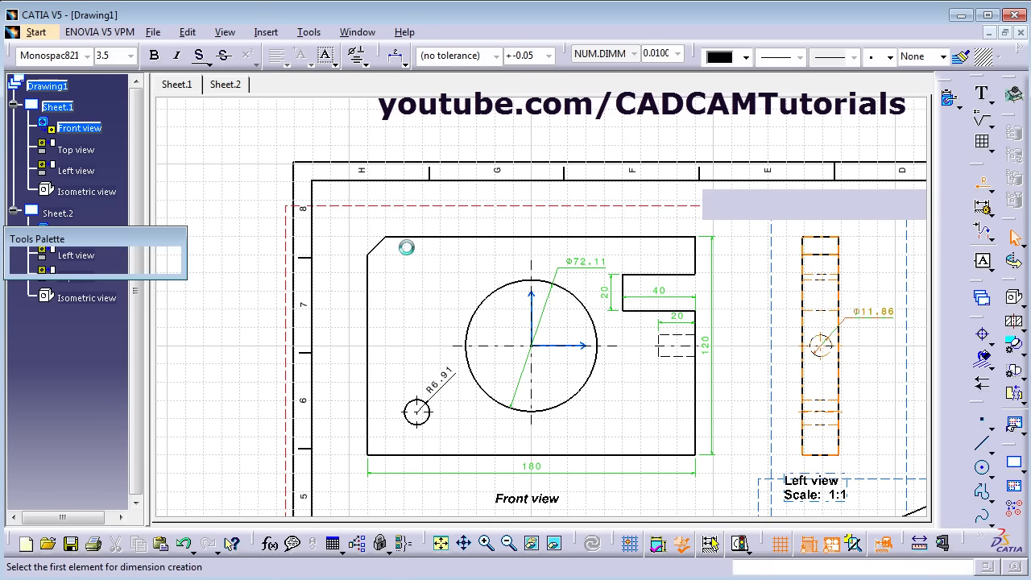
left_click(375, 245)
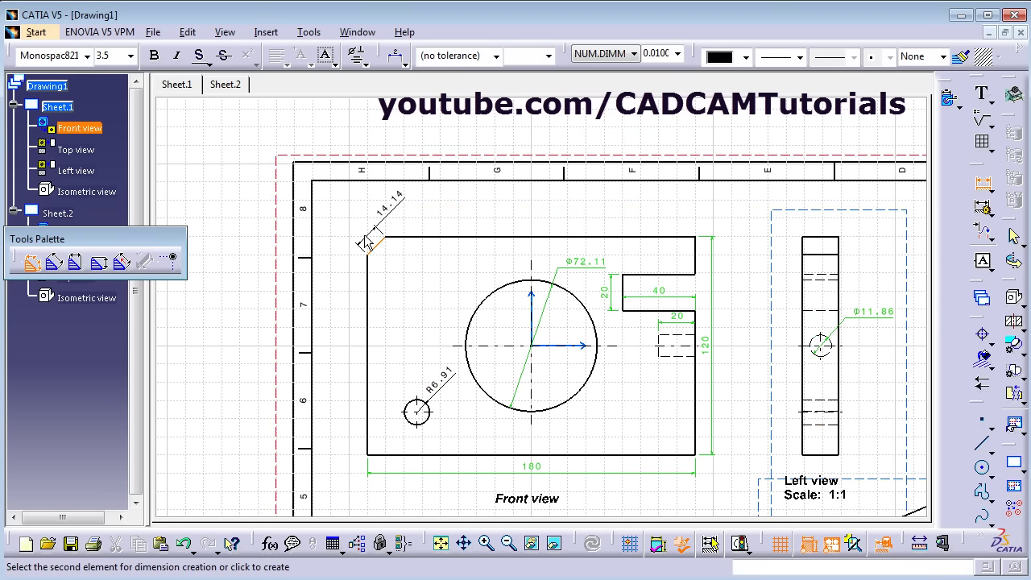
left_click(375, 232)
Review the complete layouts of Sheet.1 and Sheet.2, ending on Sheet.1
mouse_move(426, 282)
middle_mouse_down()
mouse_move(413, 344)
mouse_move(575, 375)
mouse_move(459, 367)
middle_mouse_up()
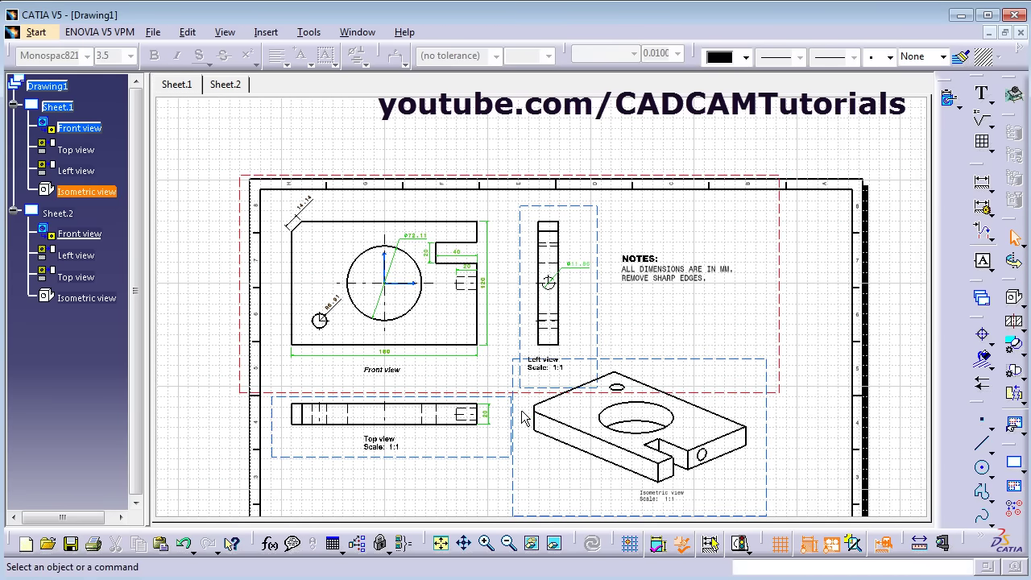
middle_click_drag(321, 322, 231, 504)
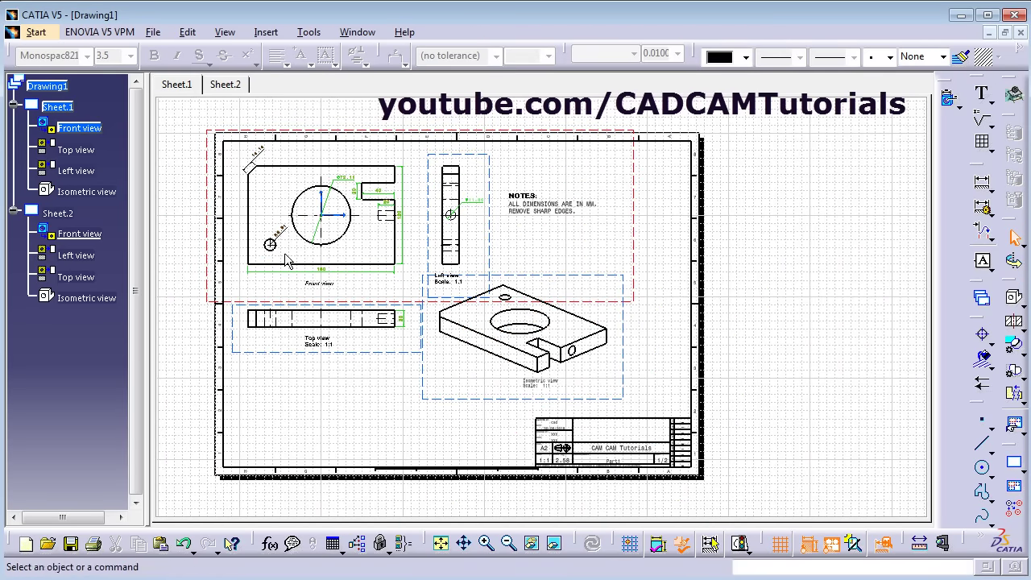
left_click(226, 85)
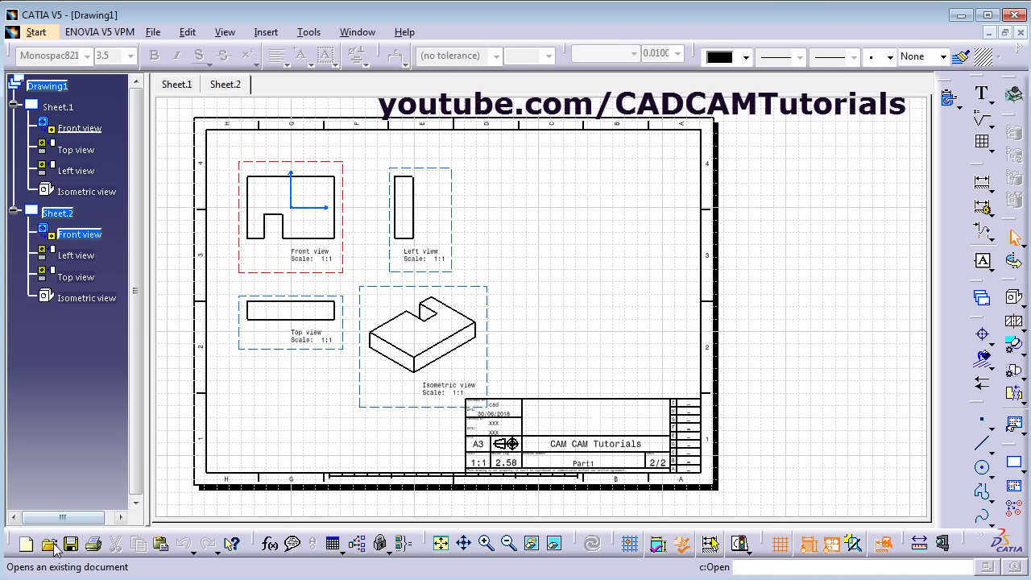
left_click(1013, 297)
key("Escape")
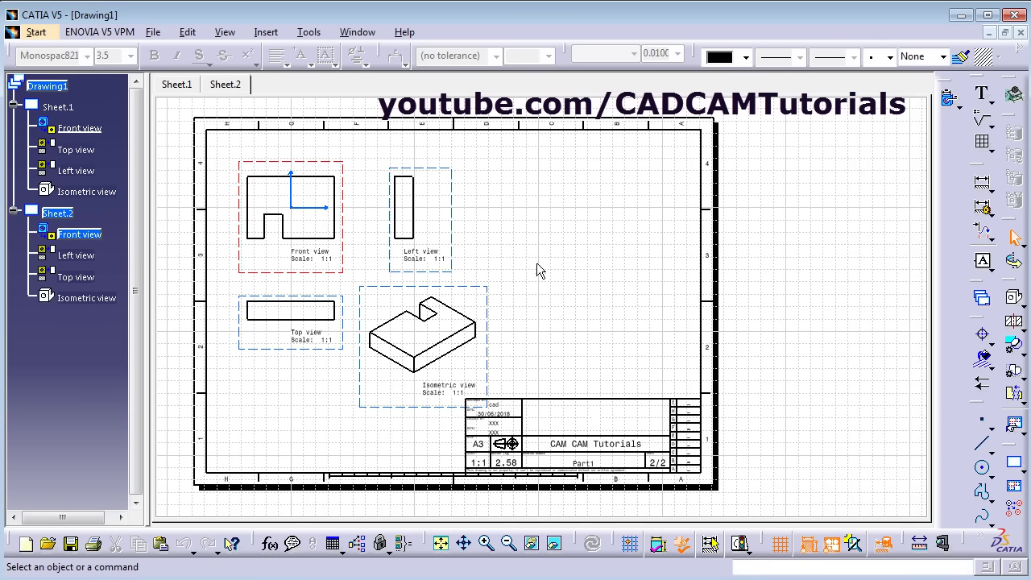
left_click(178, 86)
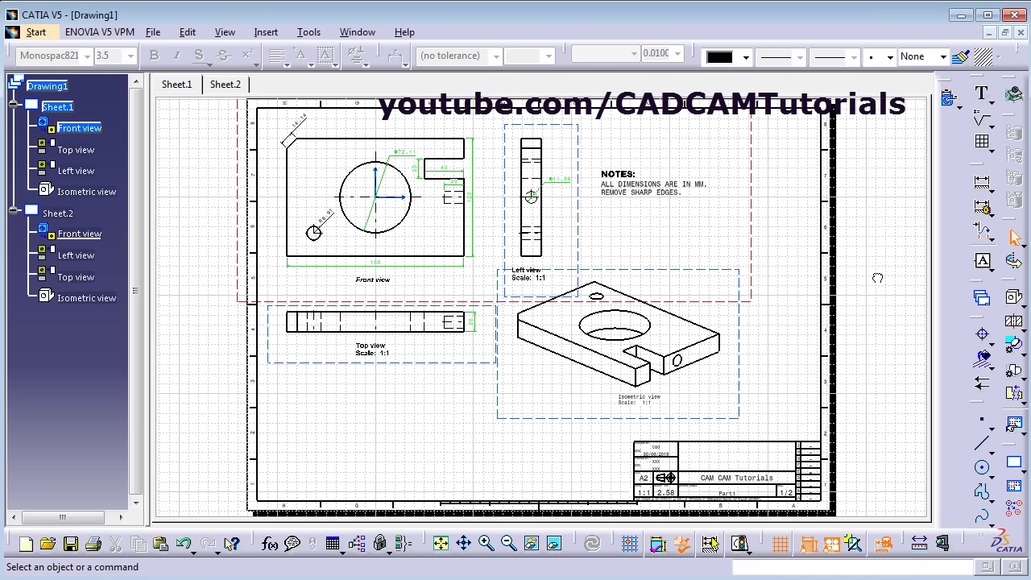